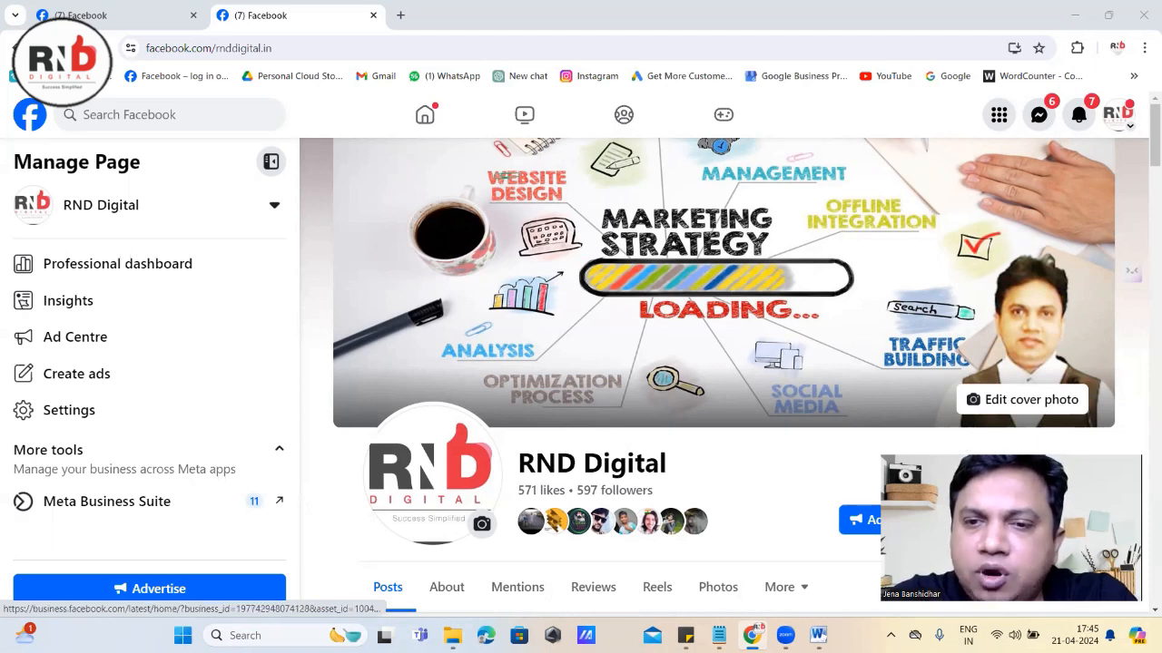
# Review the opening of the real estate audience targeting document in Word, then return to the Facebook page in Chrome
pyautogui.click(819, 635)
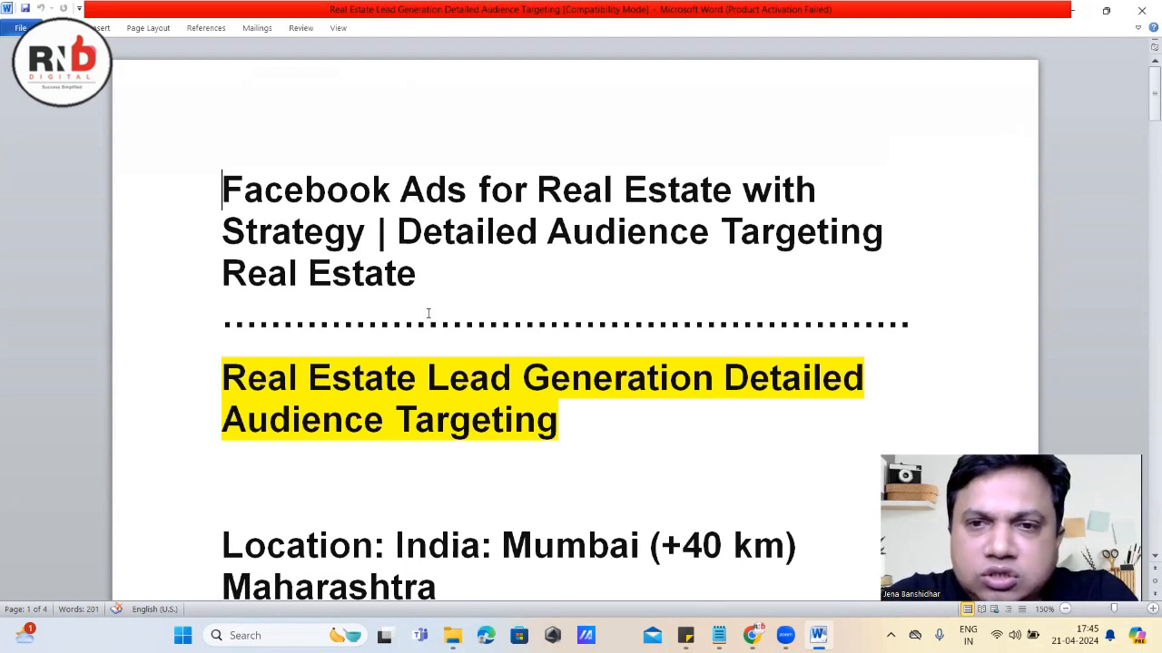
pyautogui.scroll(-1, 429, 313)
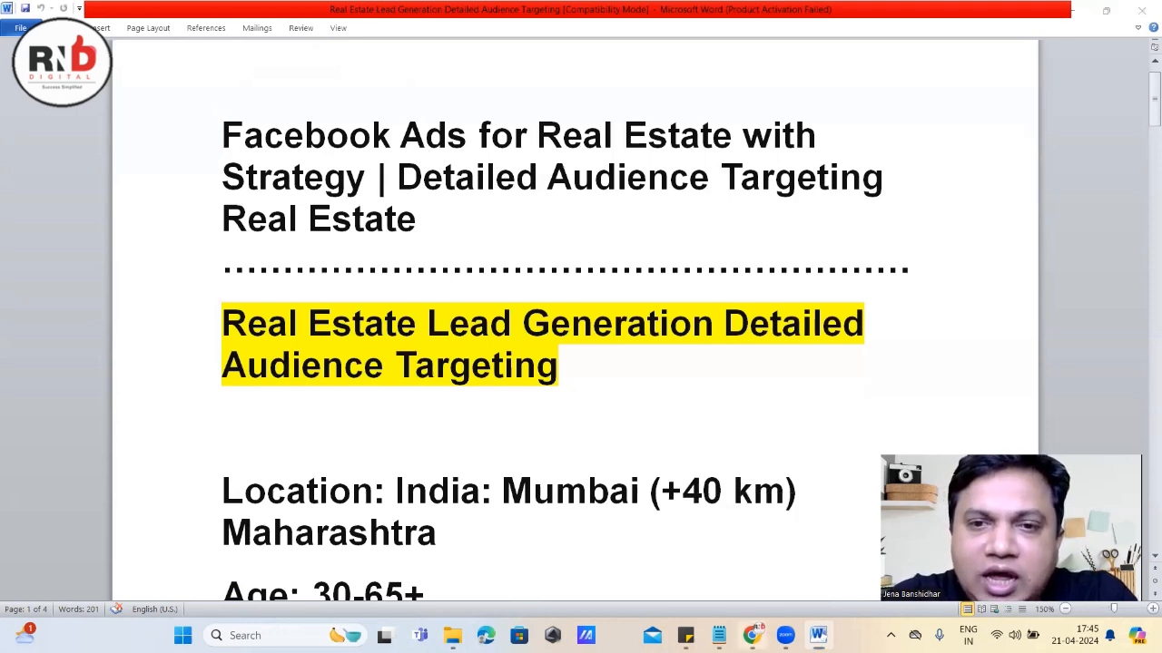
pyautogui.click(751, 636)
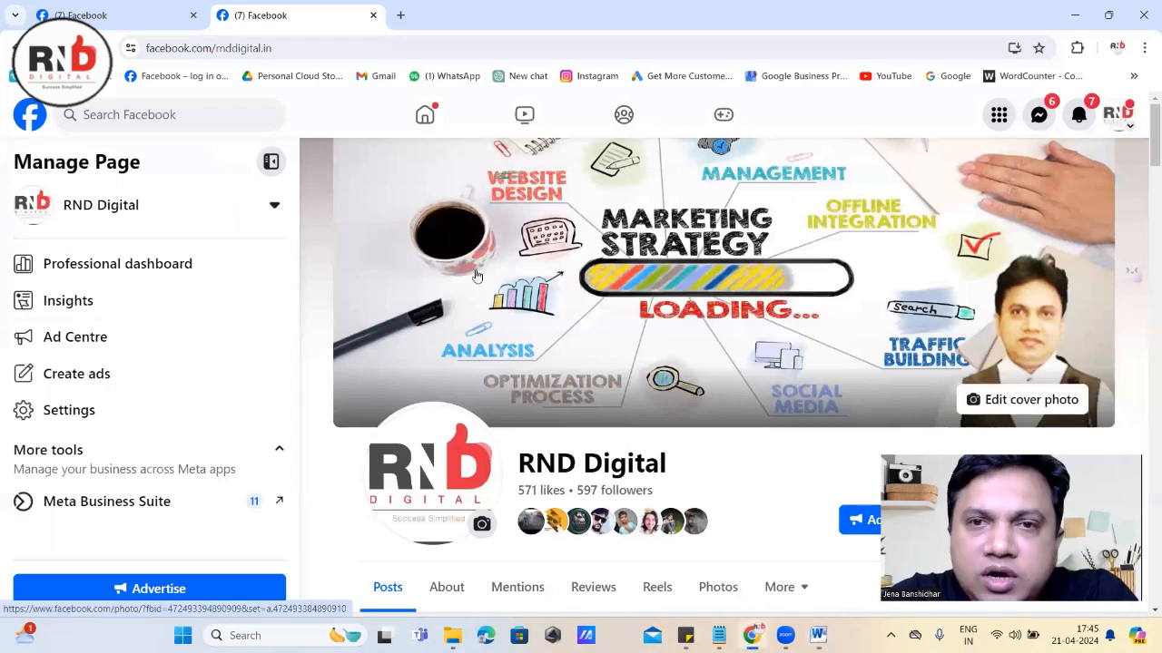
# Open Meta Business Suite for the RND Digital page and show all of its tools
pyautogui.click(138, 481)
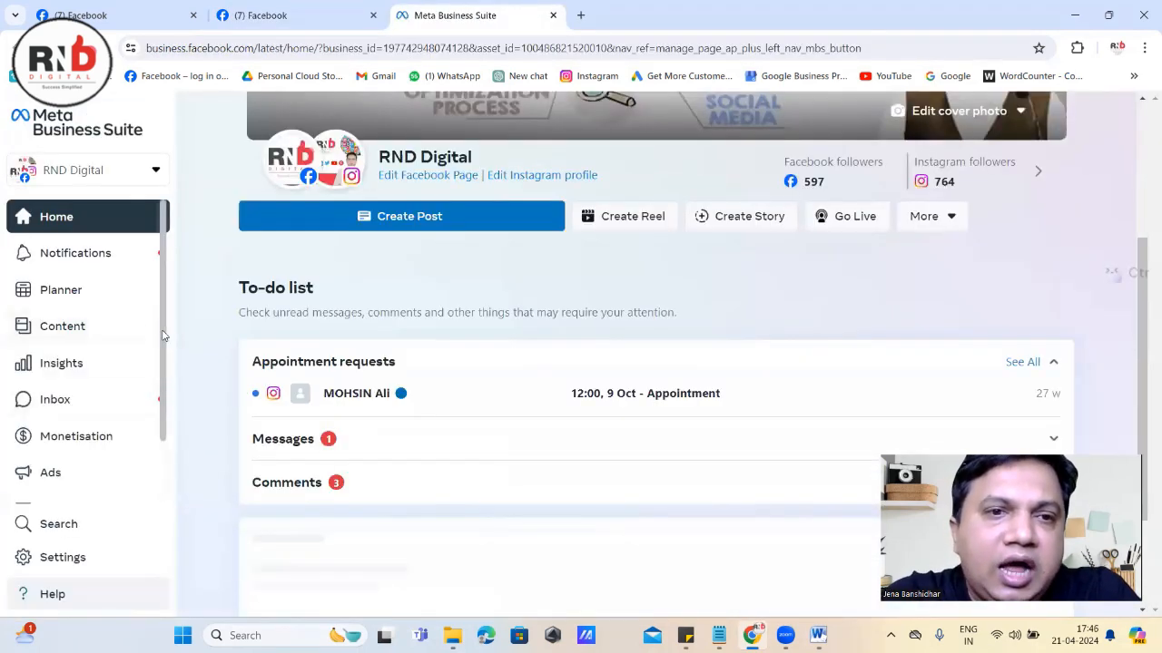
pyautogui.scroll(-2, 171, 383)
pyautogui.scroll(-1, 170, 390)
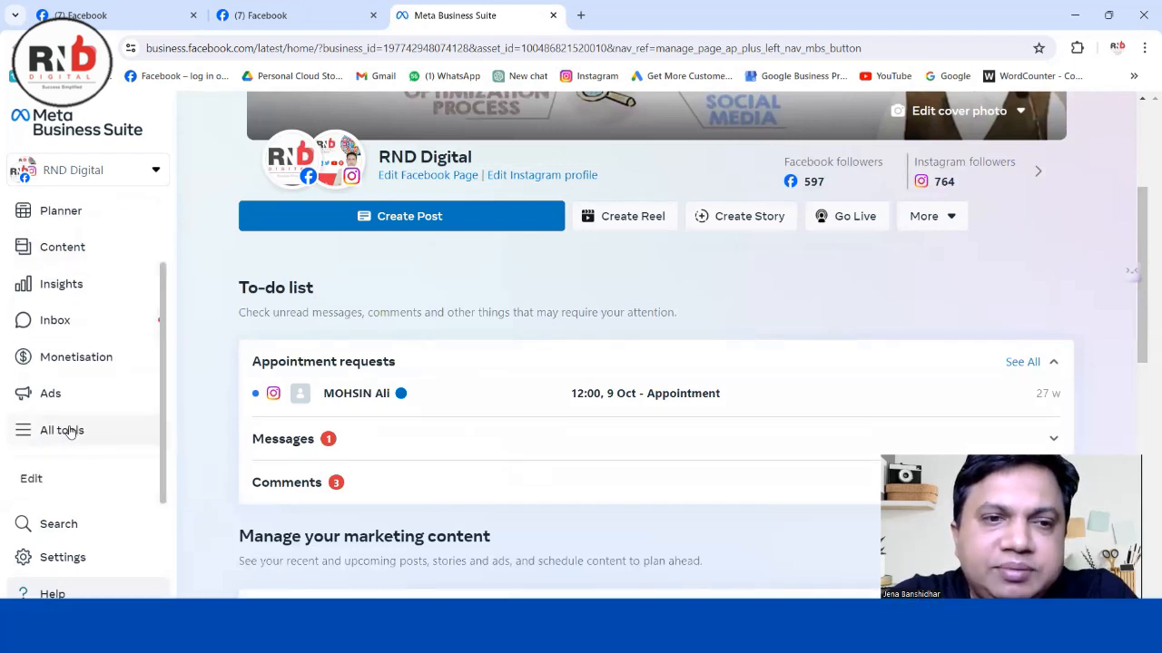
pyautogui.click(65, 434)
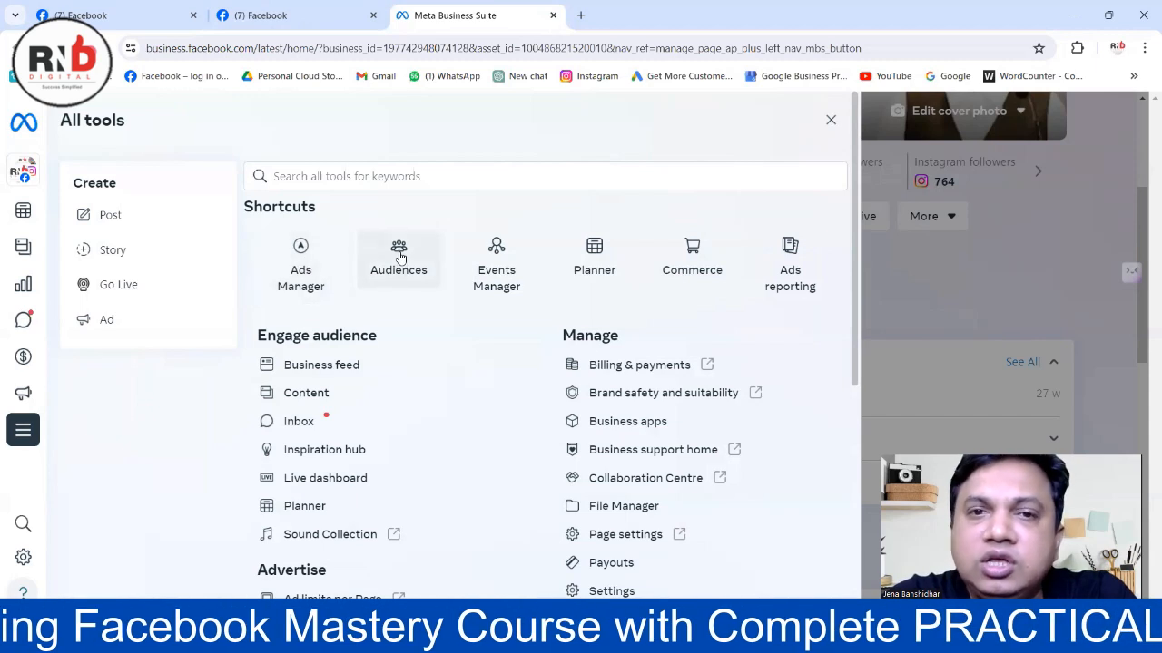
# Open Ads Manager and Audiences from the tool shortcuts, each in its own new browser tab
pyautogui.rightClick(331, 261)
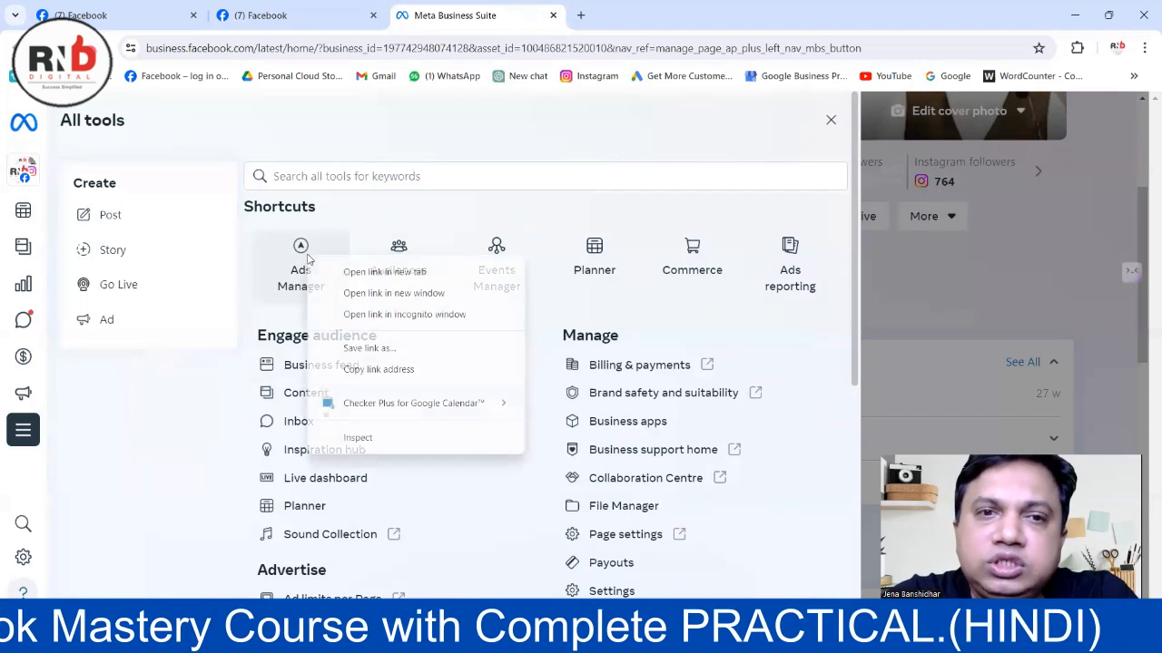
pyautogui.click(335, 269)
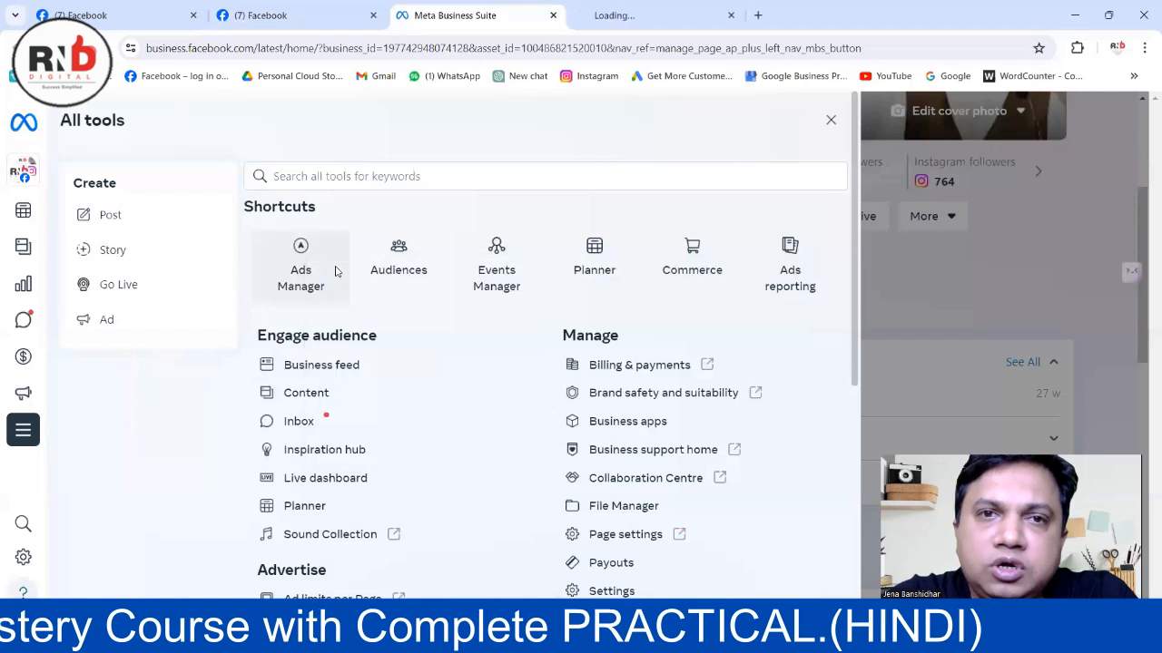
pyautogui.rightClick(394, 260)
pyautogui.click(422, 270)
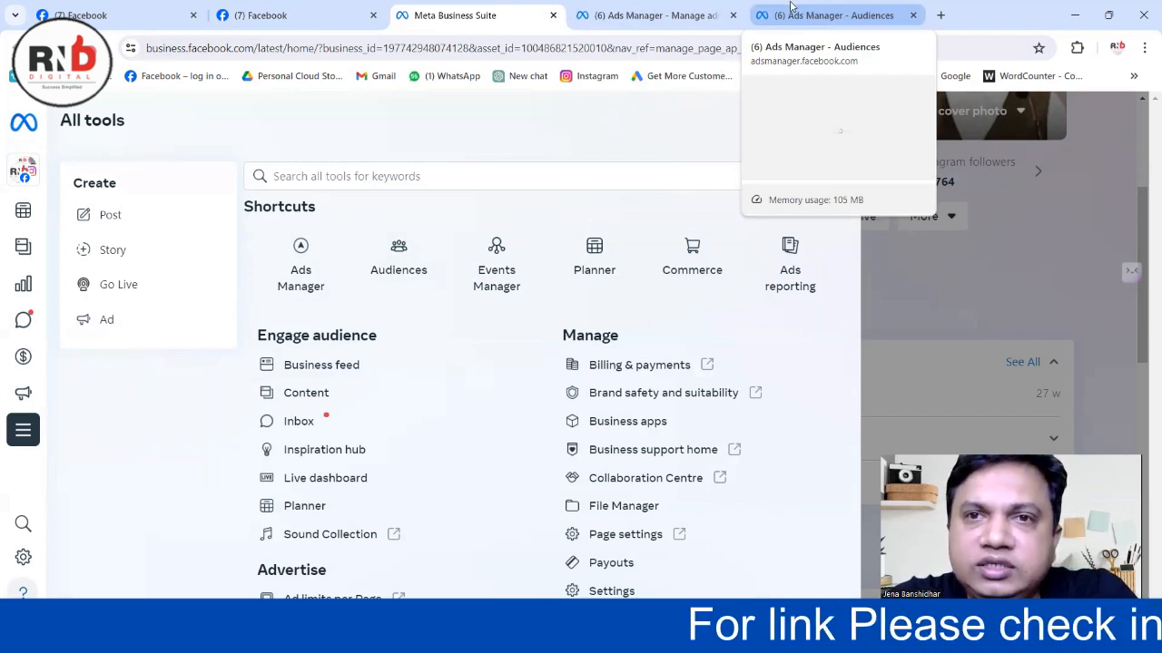
# Start a new auction campaign from the Ads Manager campaign list and choose Leads as its objective
pyautogui.click(673, 10)
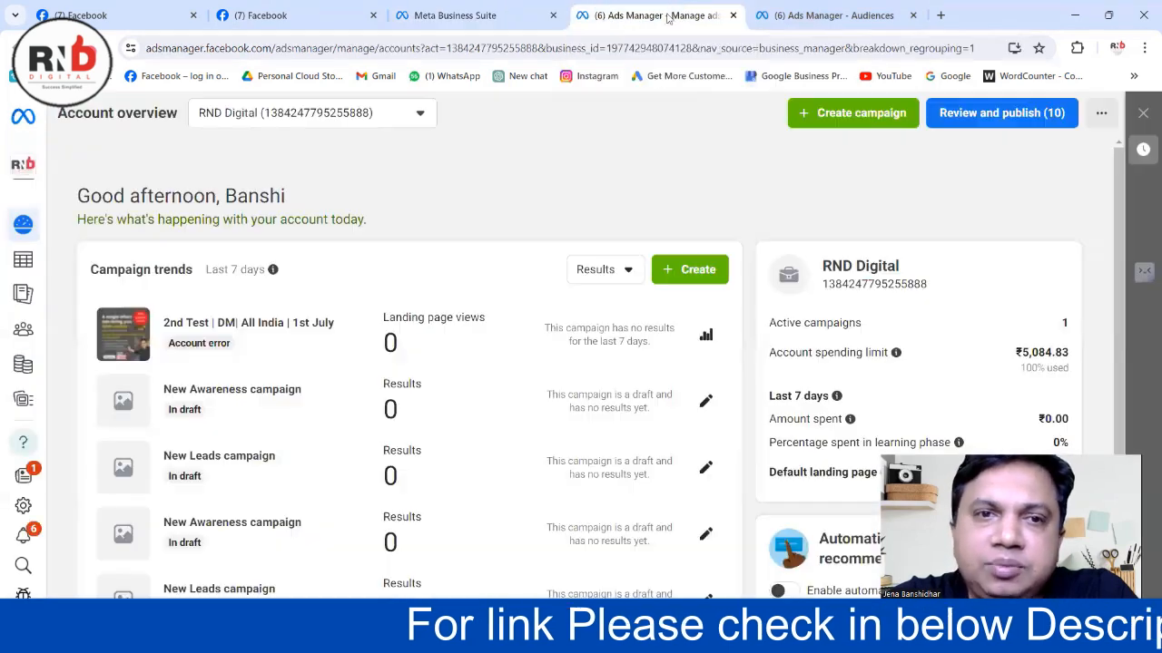
pyautogui.click(13, 264)
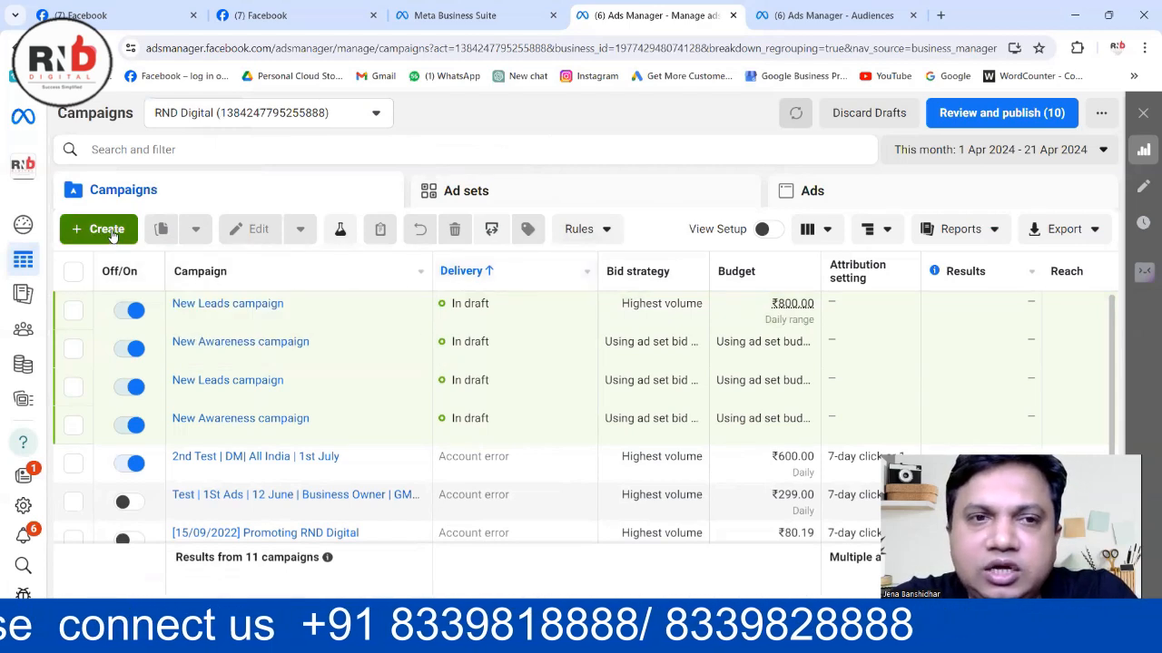
pyautogui.click(107, 230)
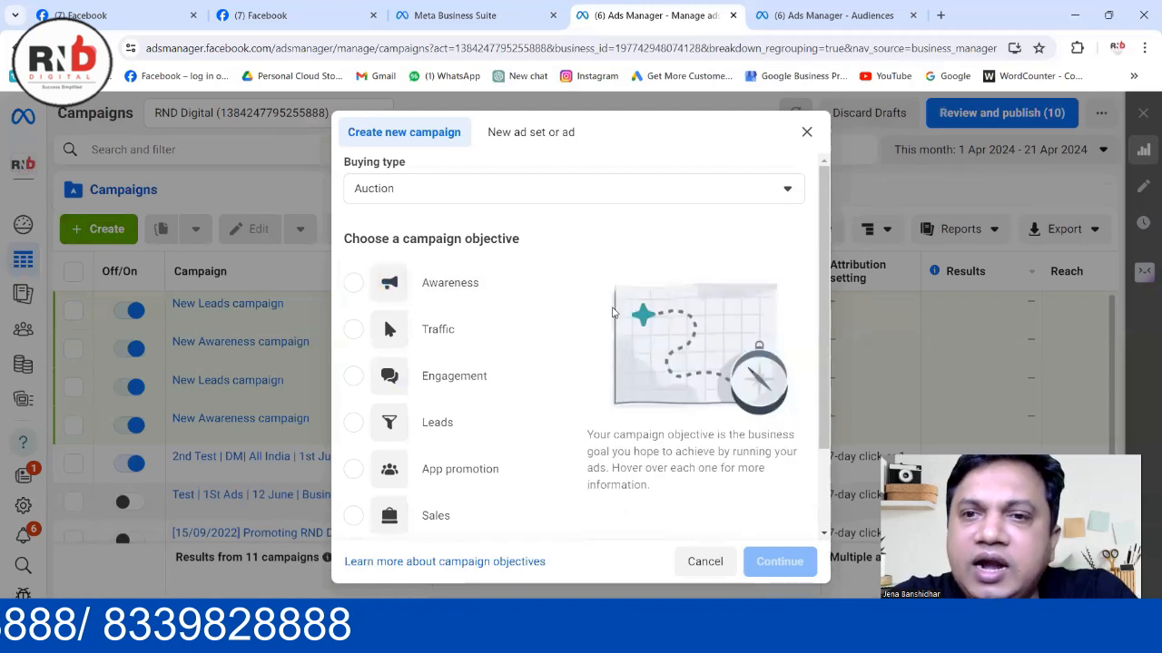
pyautogui.scroll(-2, 613, 313)
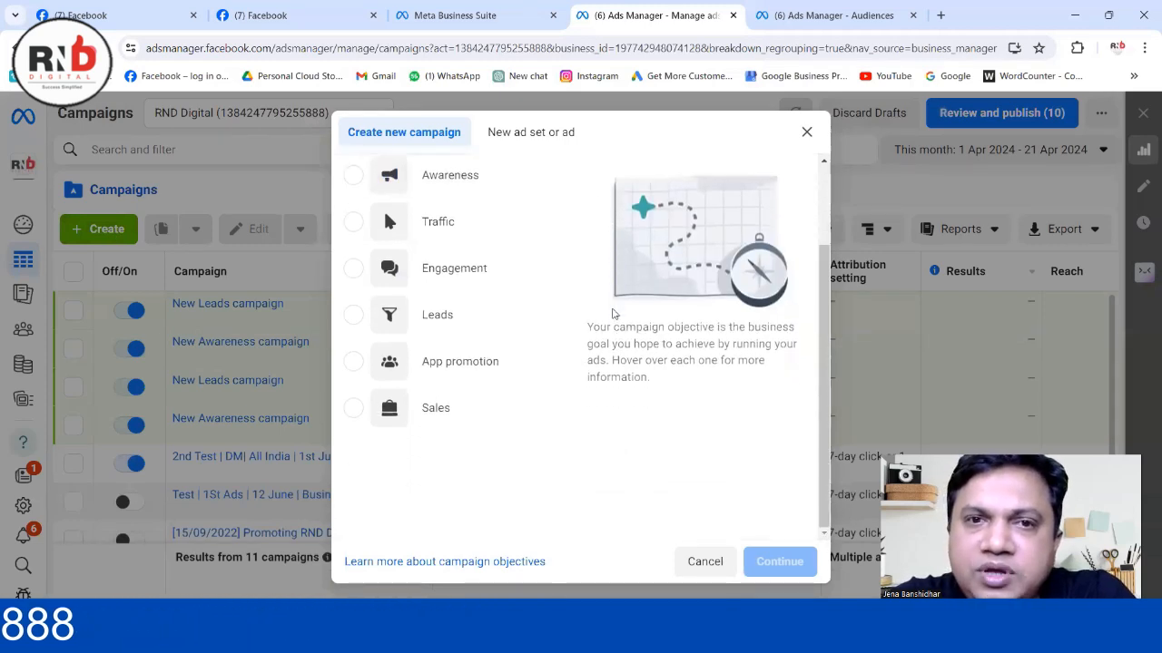
pyautogui.scroll(1, 613, 313)
pyautogui.moveTo(455, 271)
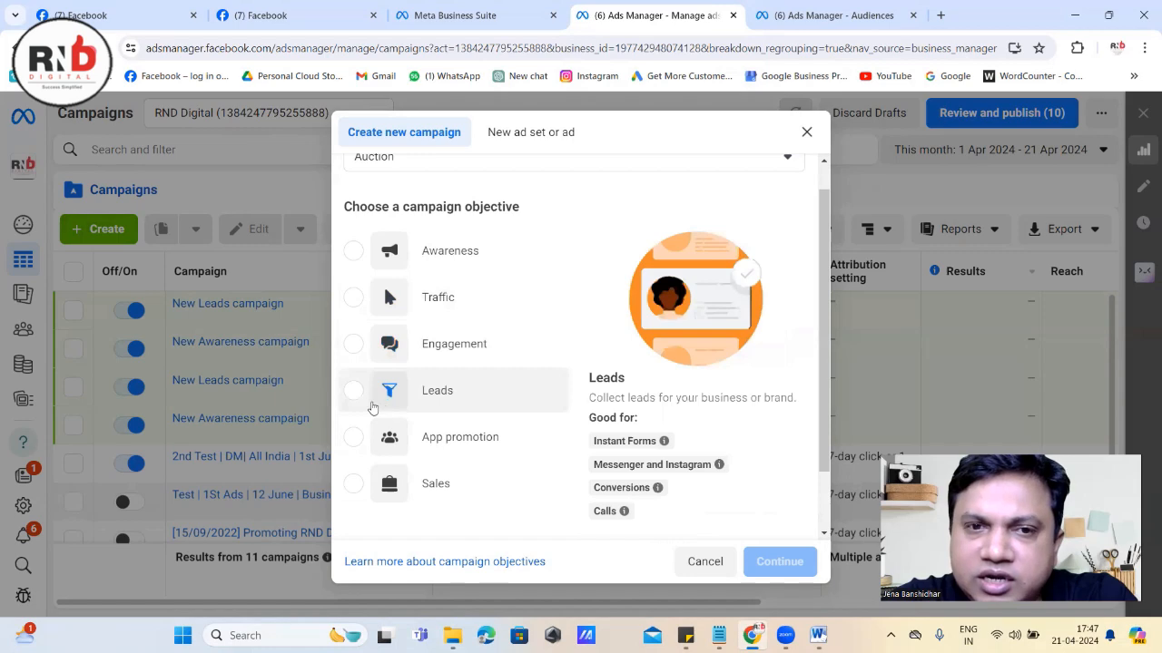
pyautogui.click(355, 396)
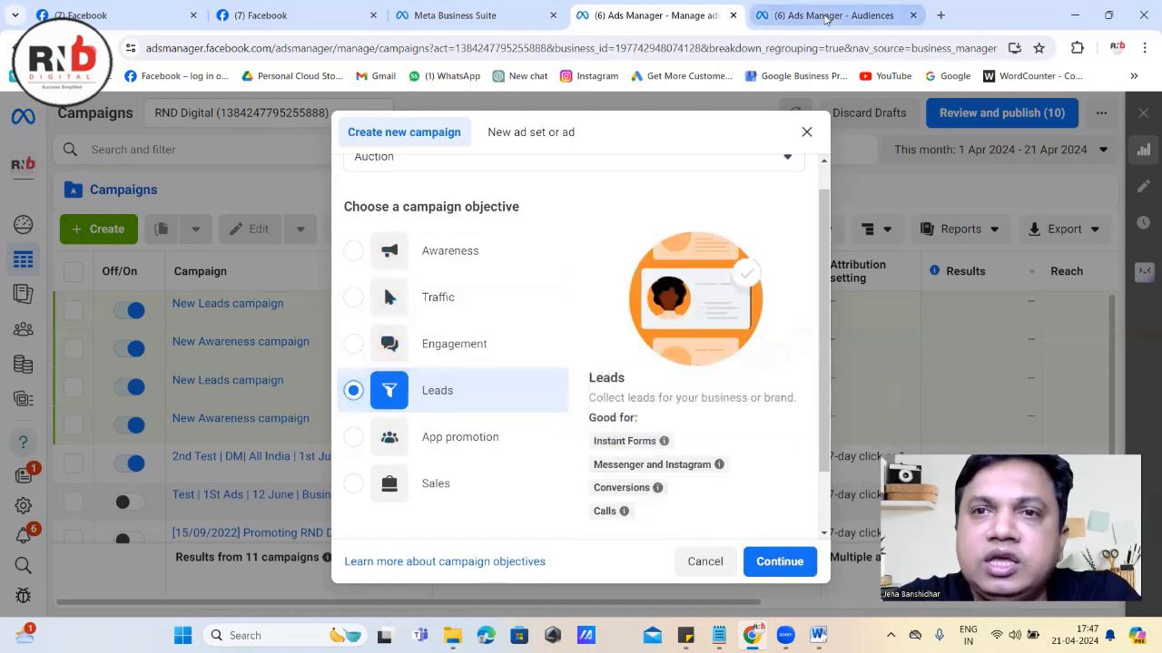
# Examine the targeting details of the saved audience Real Estate Lead Generation Detailed Audience Targeting
pyautogui.click(826, 15)
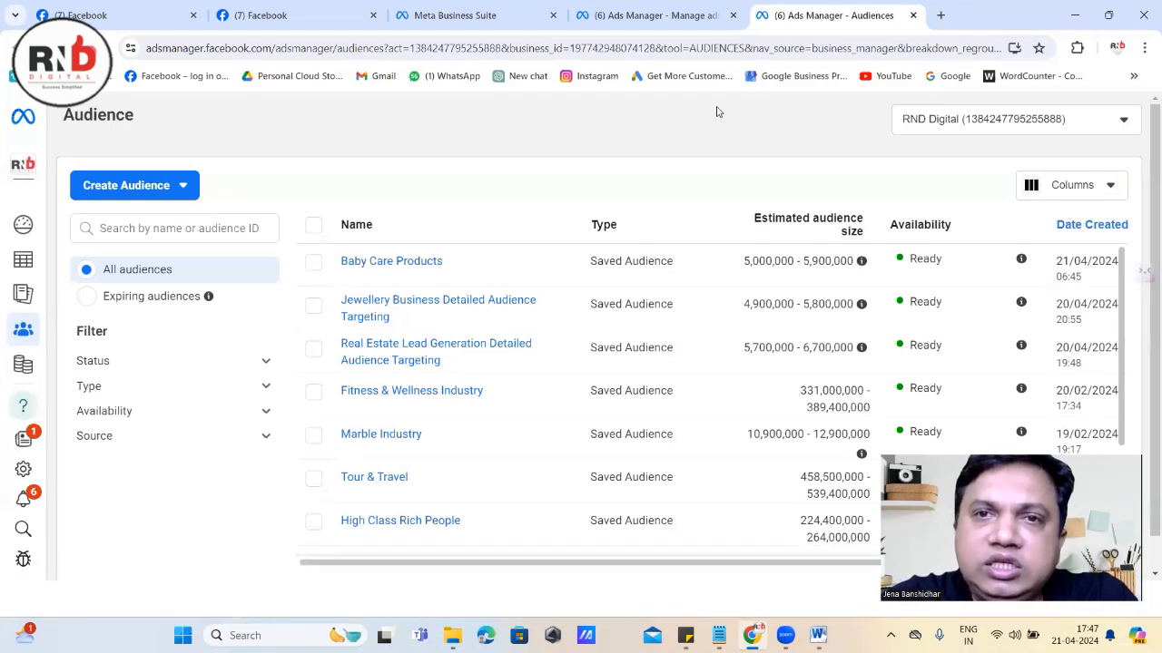
pyautogui.click(653, 15)
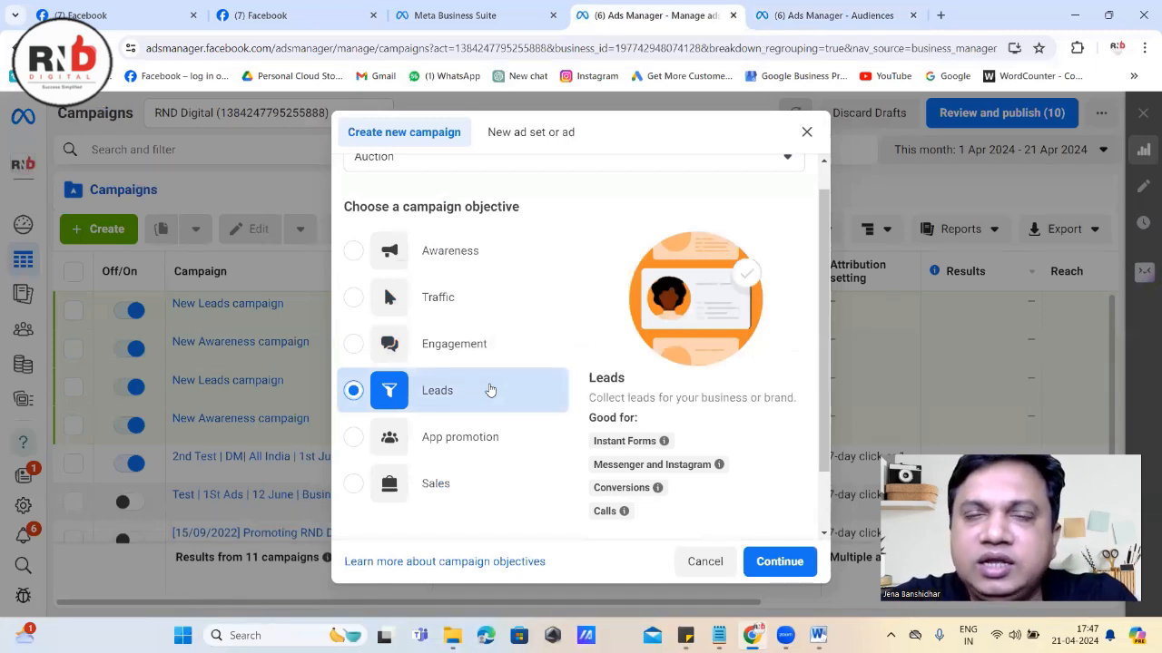
pyautogui.click(815, 9)
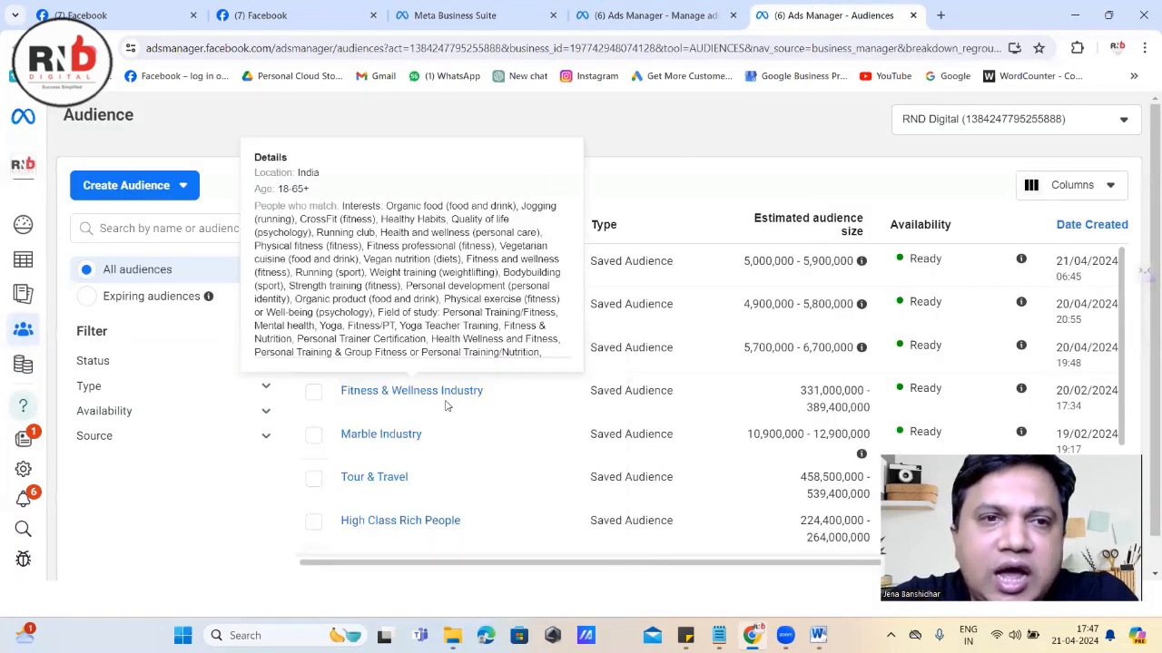
pyautogui.moveTo(388, 359)
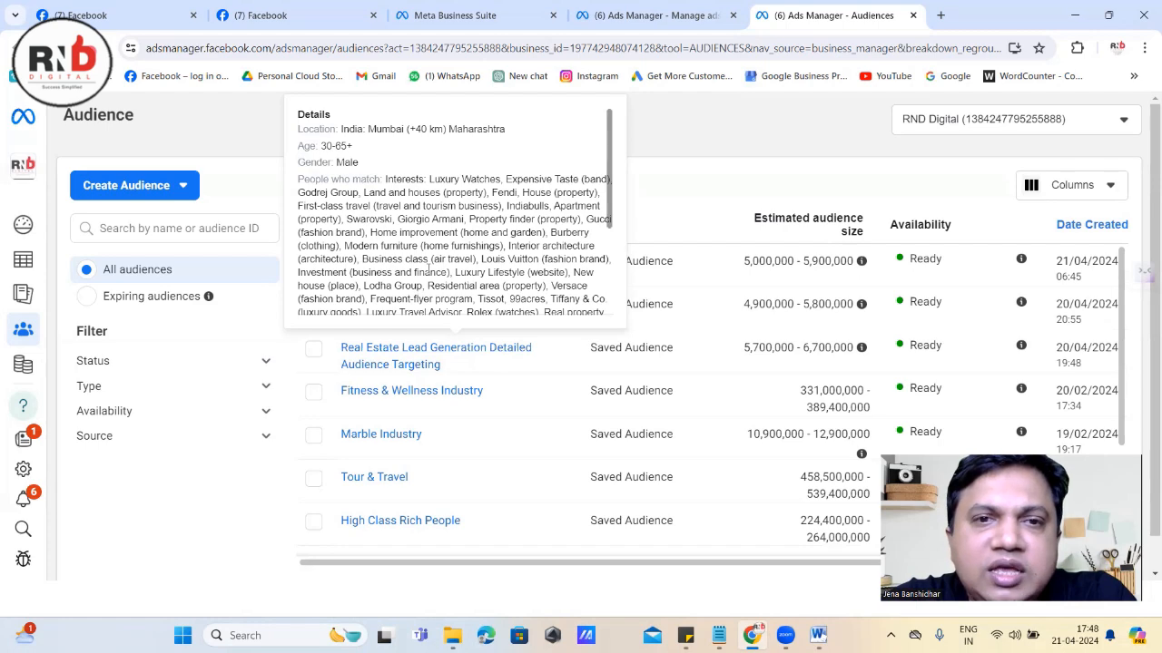
pyautogui.scroll(-1, 428, 269)
pyautogui.scroll(1, 423, 254)
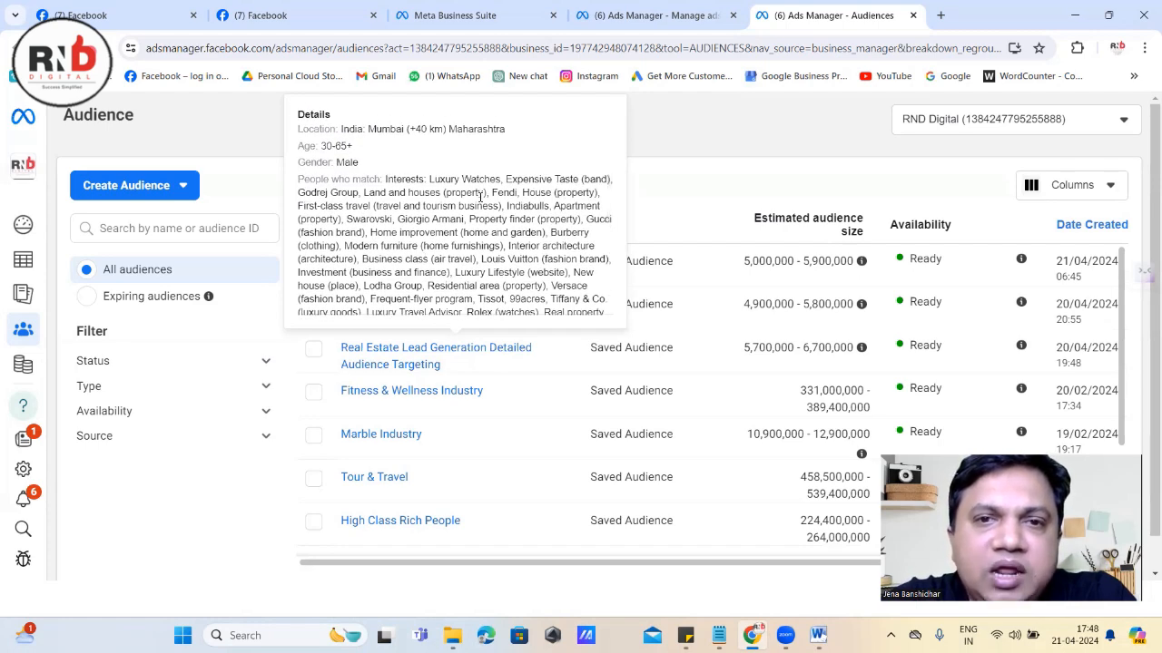
pyautogui.scroll(-2, 480, 197)
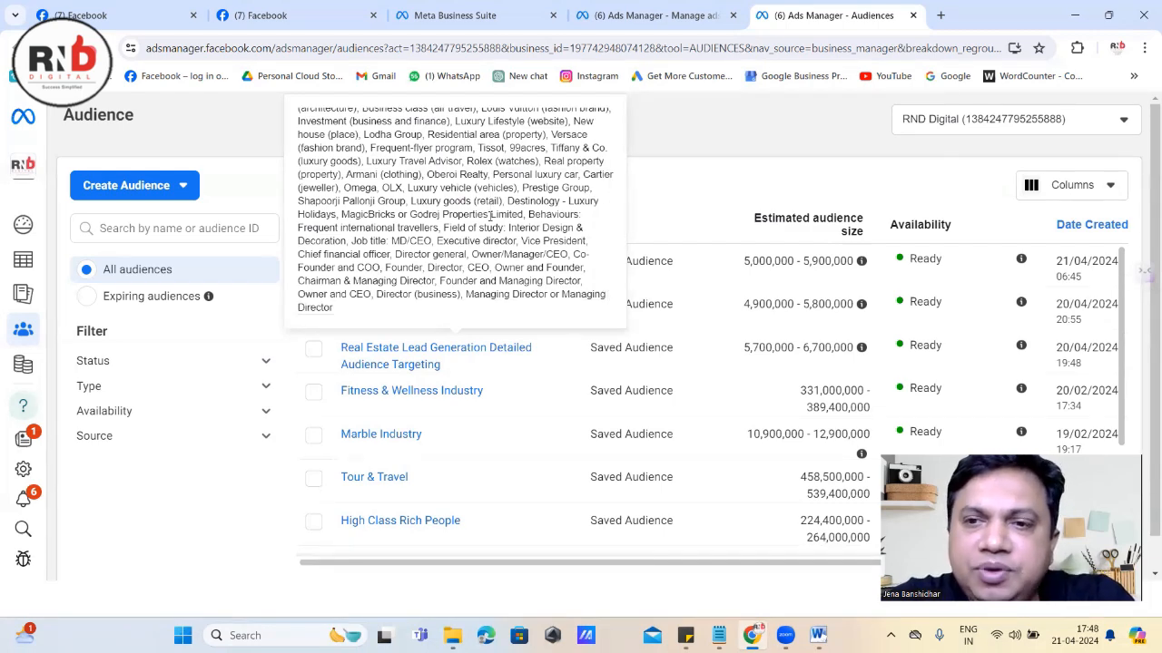
pyautogui.scroll(1, 490, 215)
pyautogui.scroll(2, 490, 221)
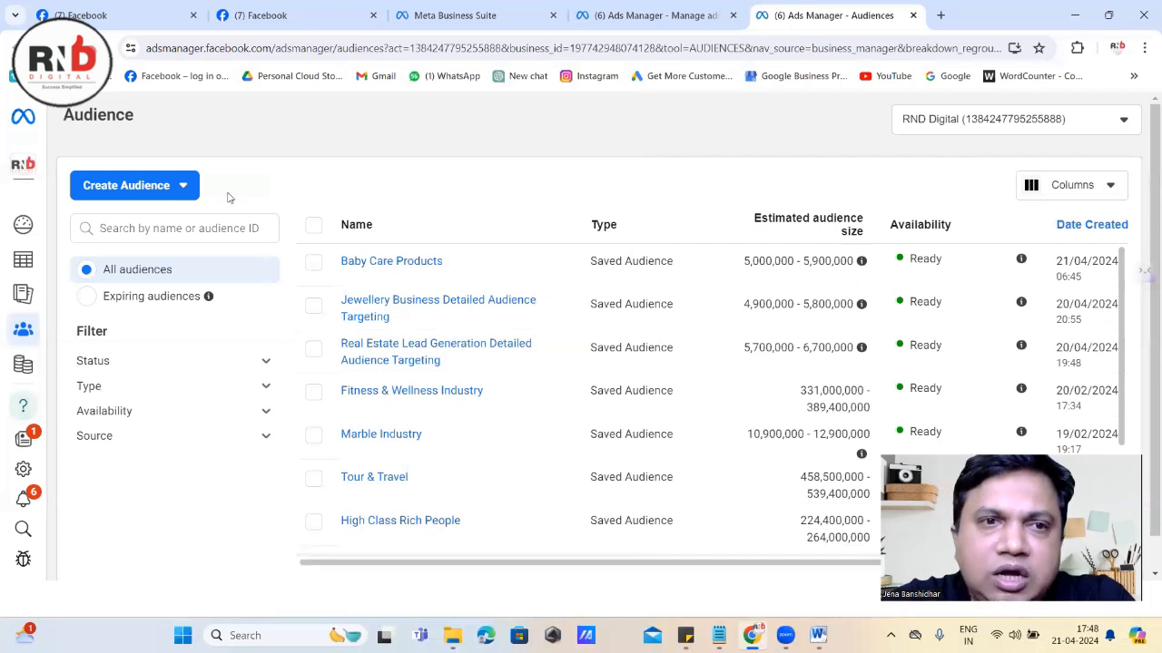
# Open a new saved audience form and look over its name, location, age, gender, language and detailed targeting fields
pyautogui.click(137, 187)
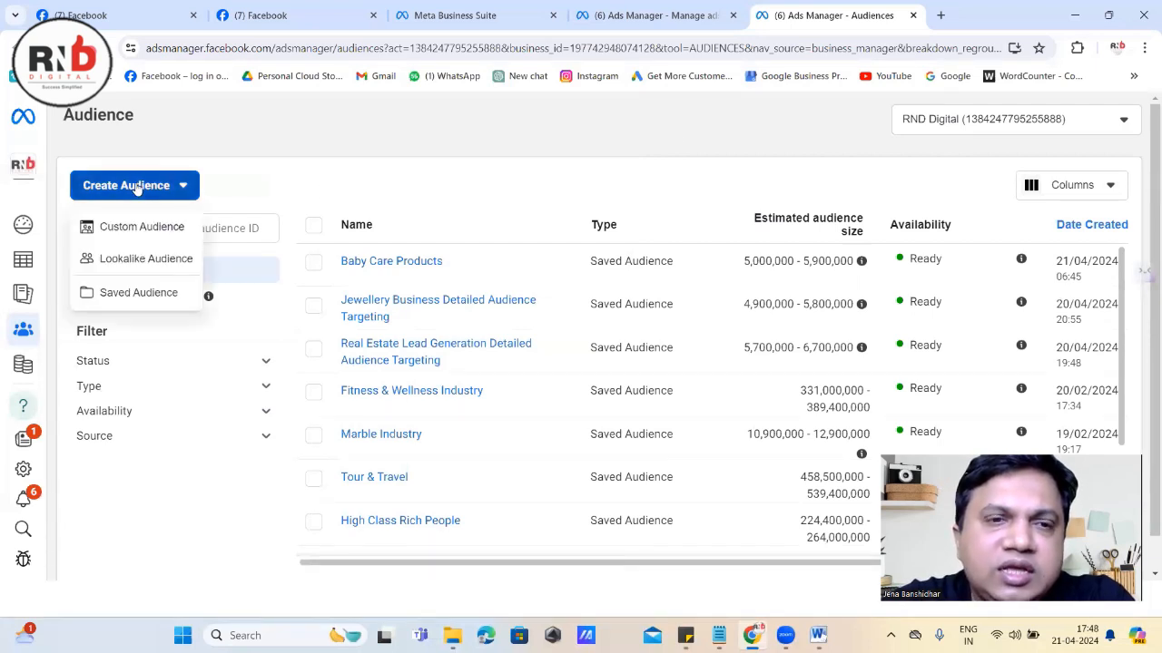
pyautogui.click(134, 294)
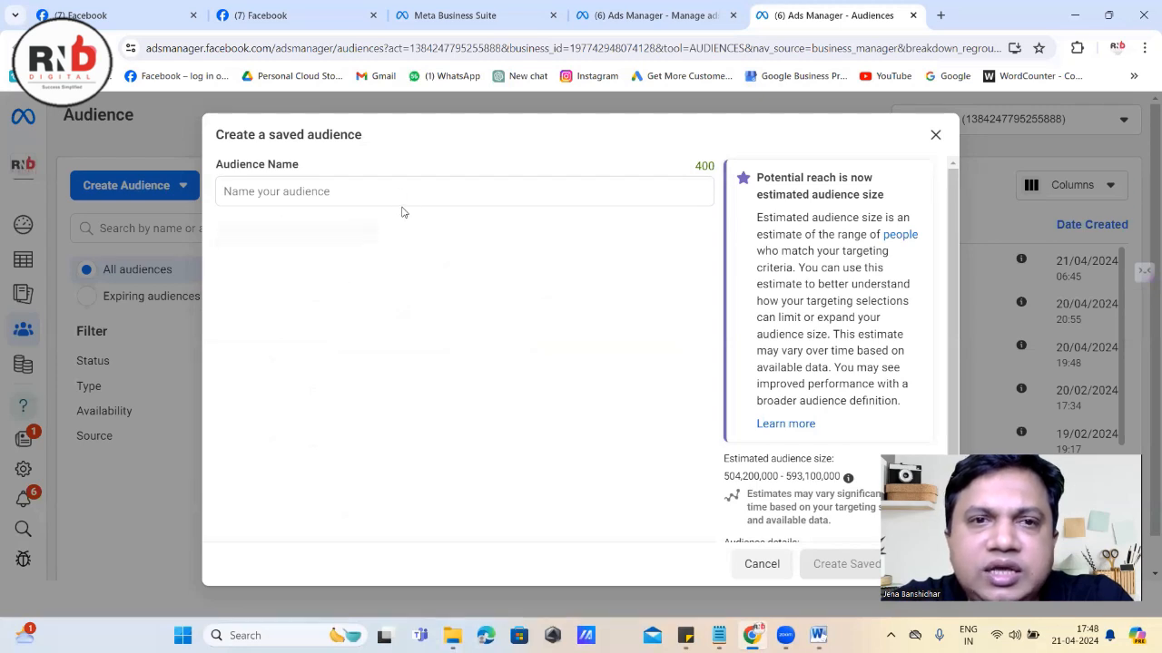
pyautogui.click(347, 190)
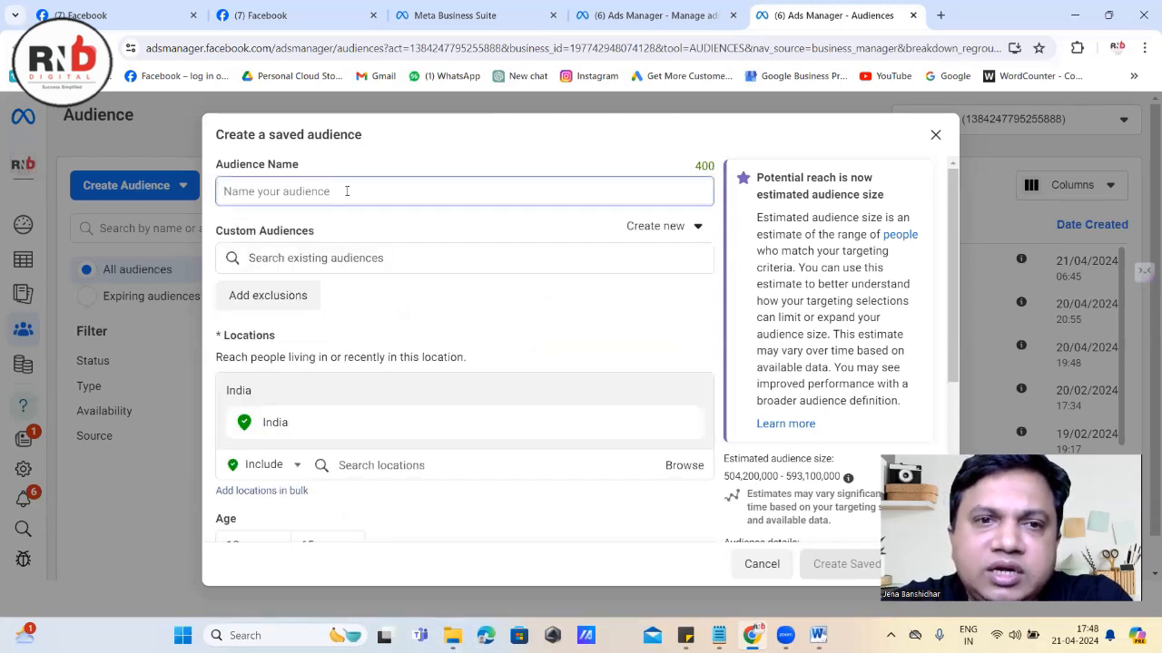
pyautogui.scroll(-1, 346, 190)
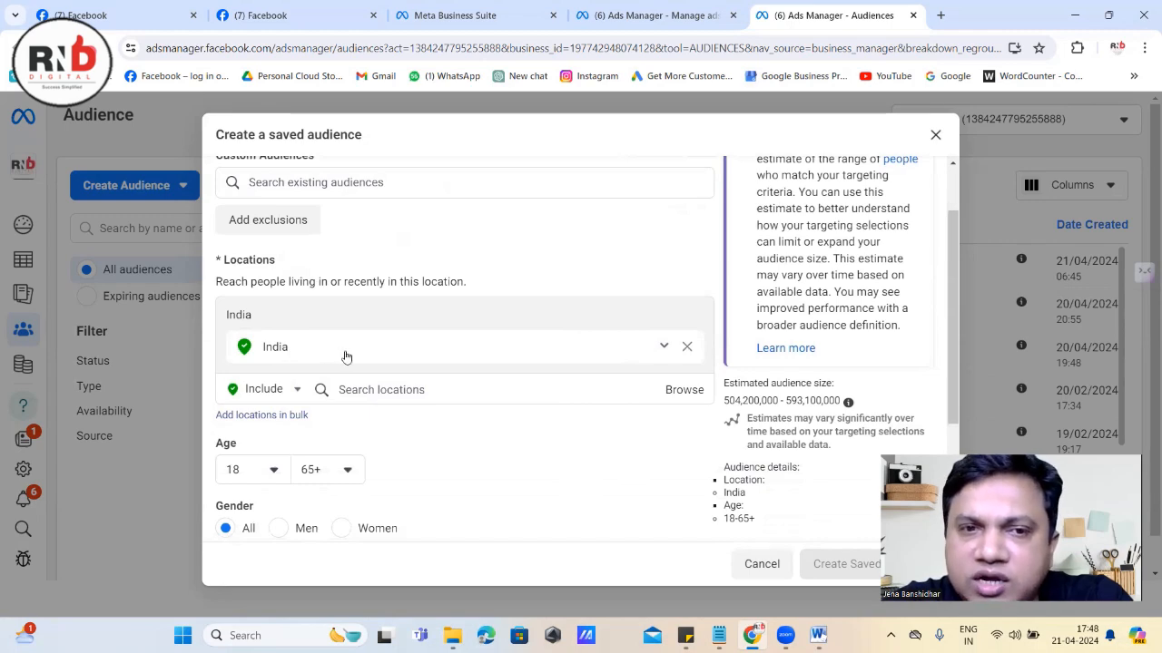
pyautogui.scroll(-2, 346, 357)
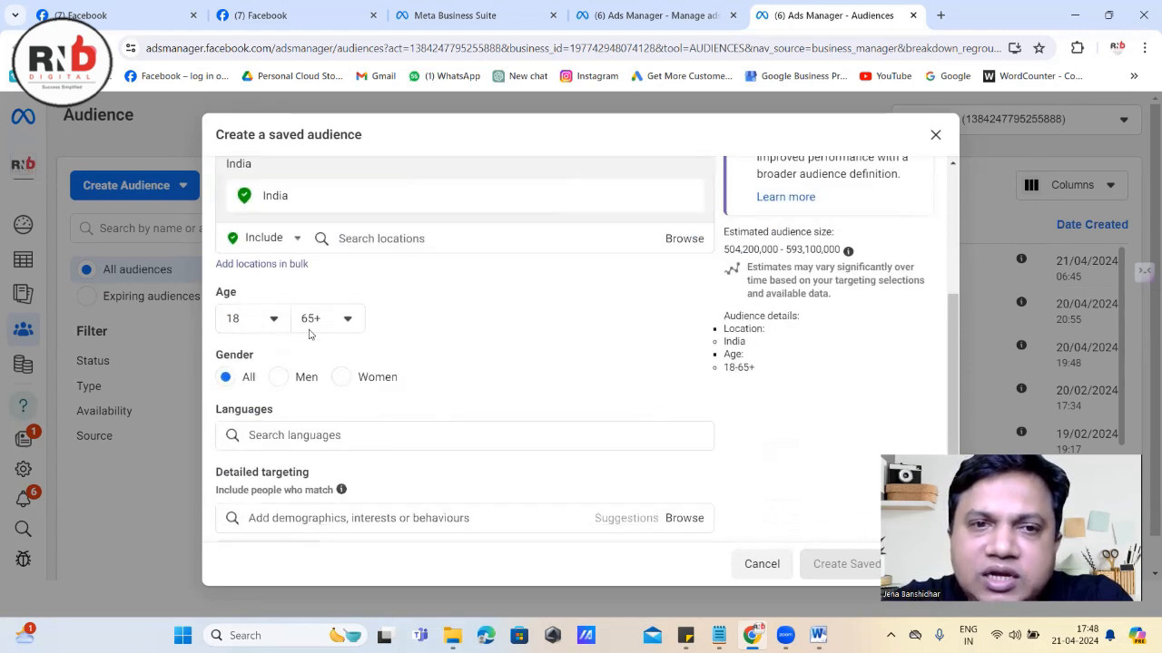
pyautogui.scroll(-1, 309, 334)
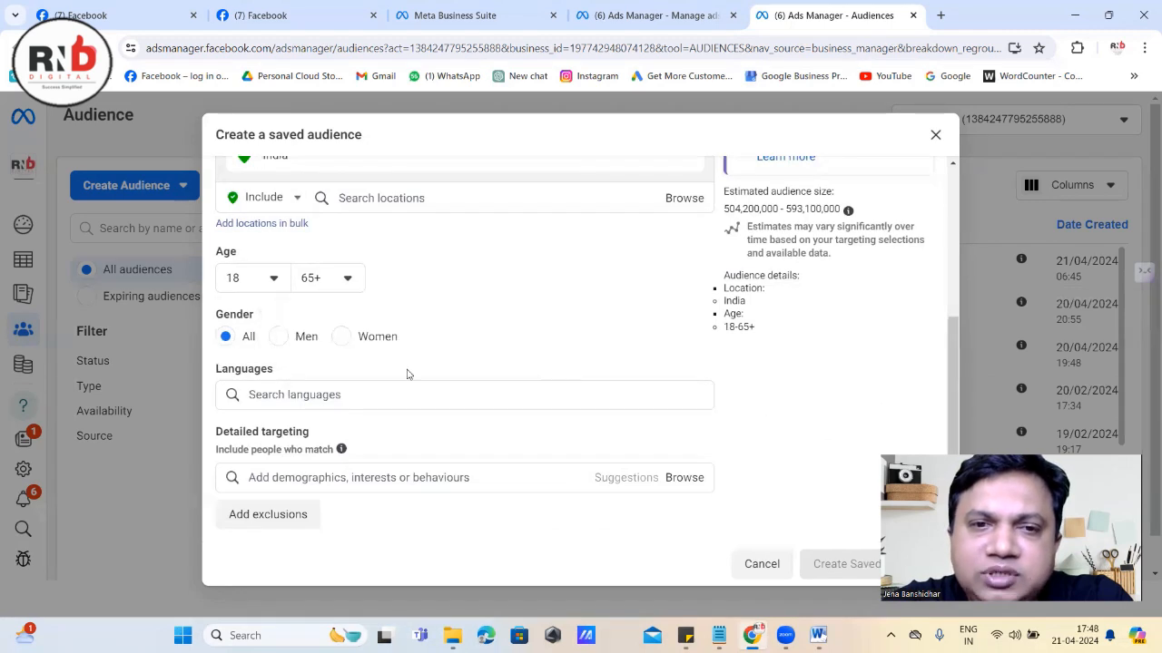
pyautogui.click(402, 479)
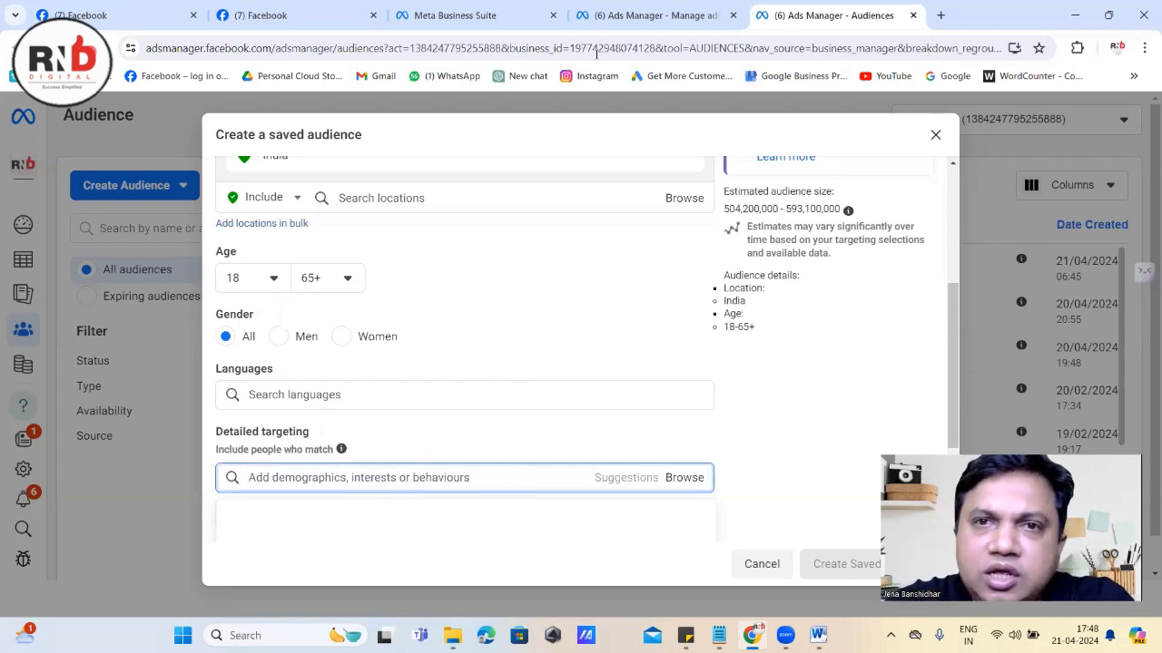
# Return to the pending Leads campaign and create it with the Manual leads campaign setup
pyautogui.click(637, 12)
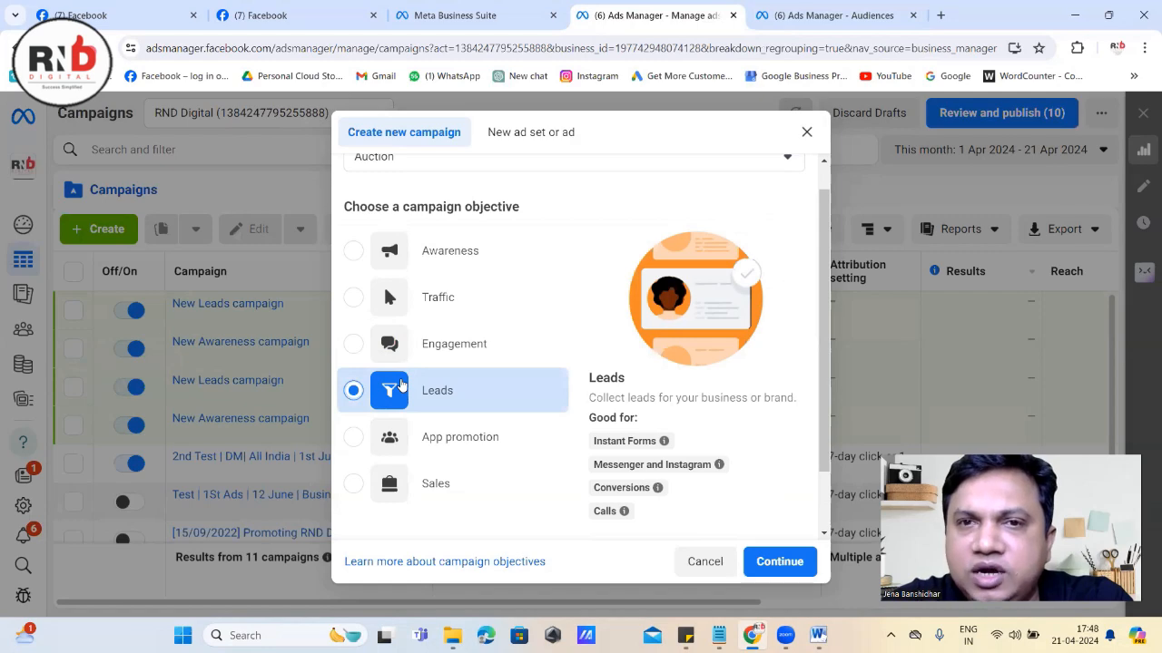
pyautogui.click(782, 6)
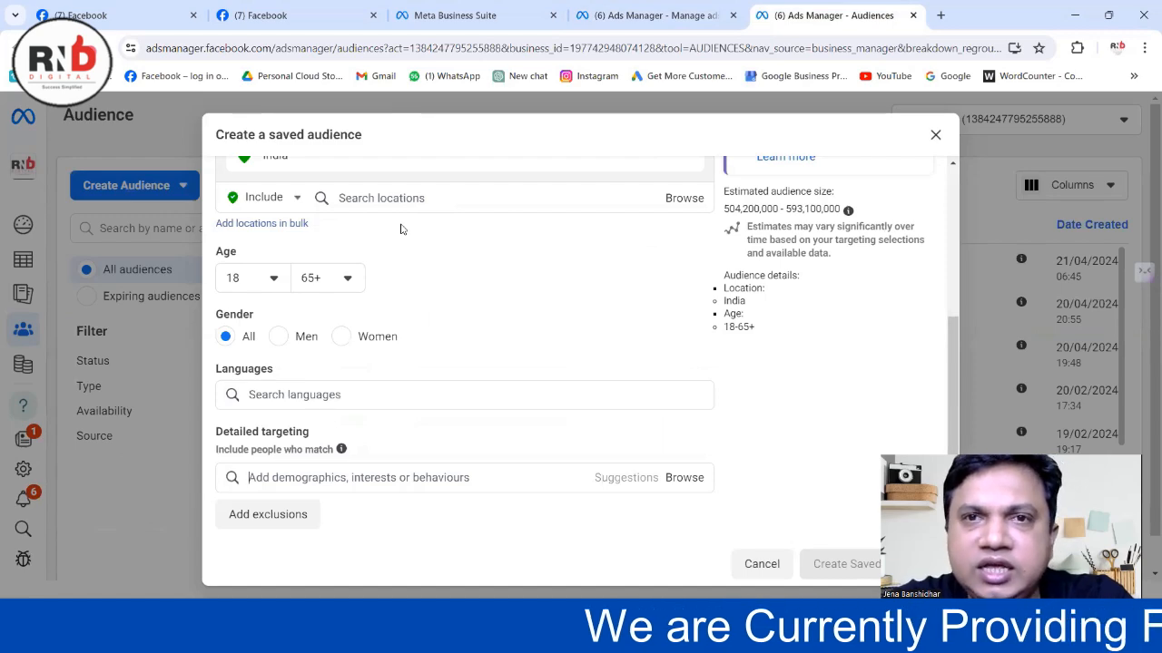
pyautogui.click(633, 5)
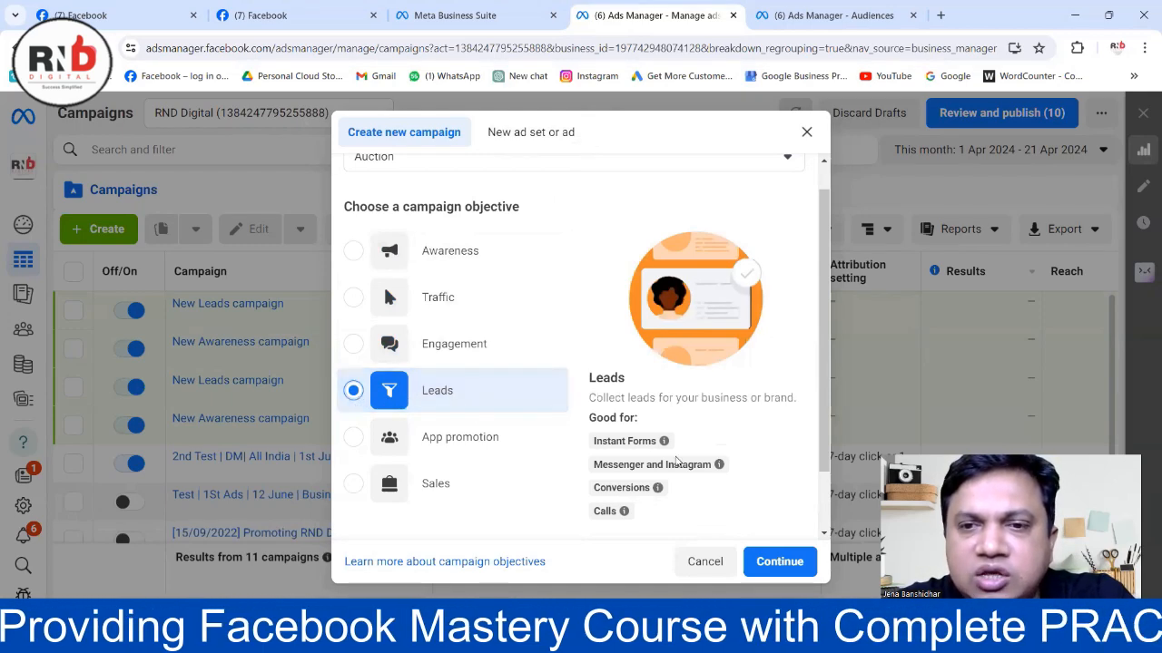
pyautogui.click(767, 566)
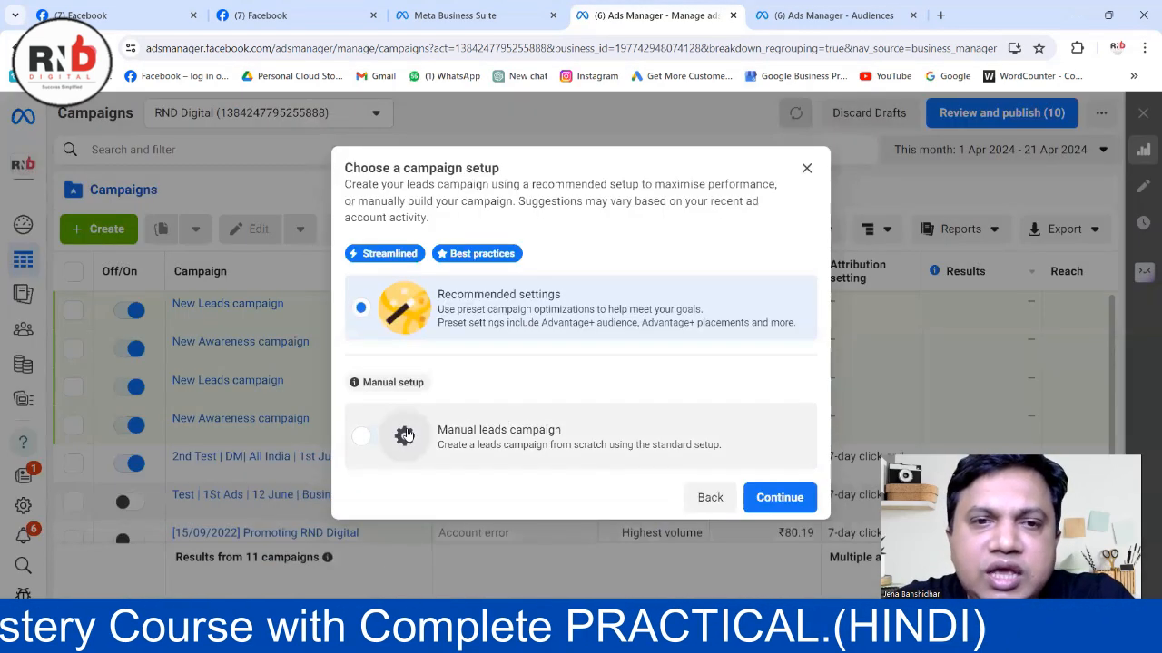
pyautogui.click(359, 439)
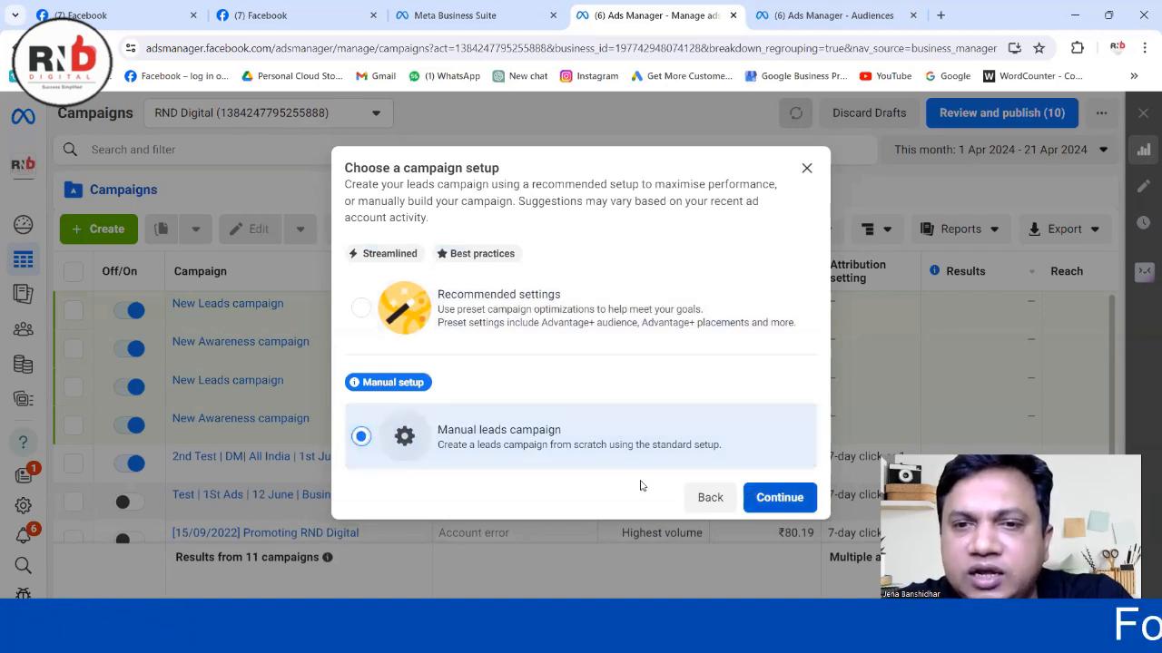
pyautogui.click(764, 496)
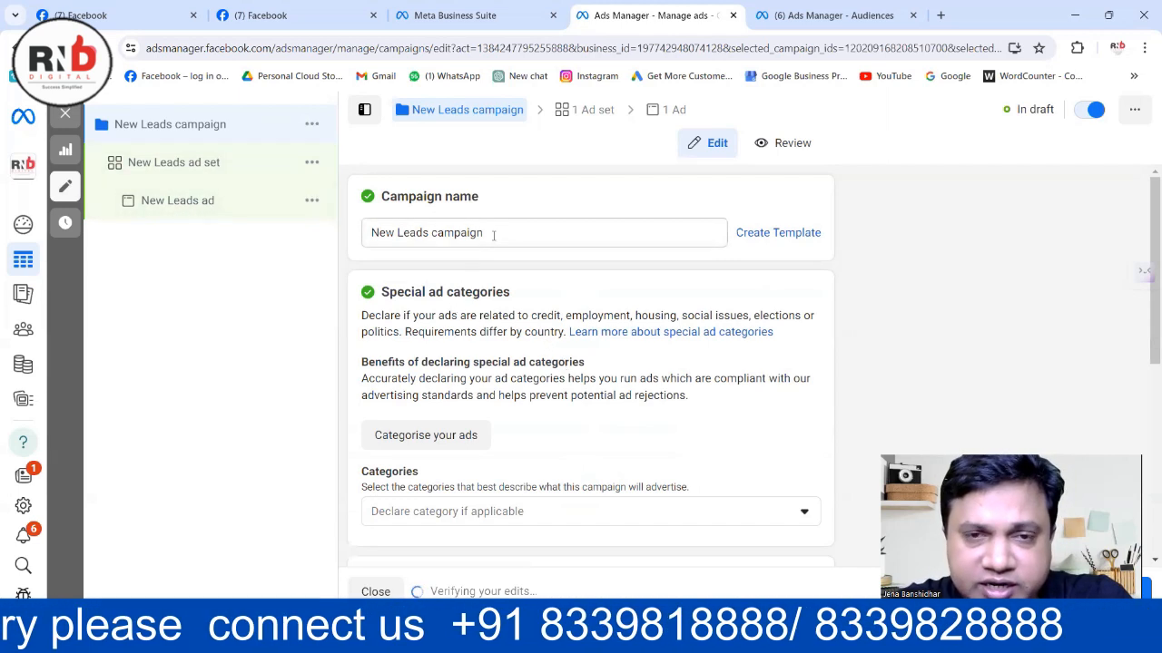
# Turn on Advantage campaign budget for the New Leads campaign and check its daily budget amount
pyautogui.moveTo(494, 235); pyautogui.dragTo(372, 240)
pyautogui.scroll(-5, 557, 357)
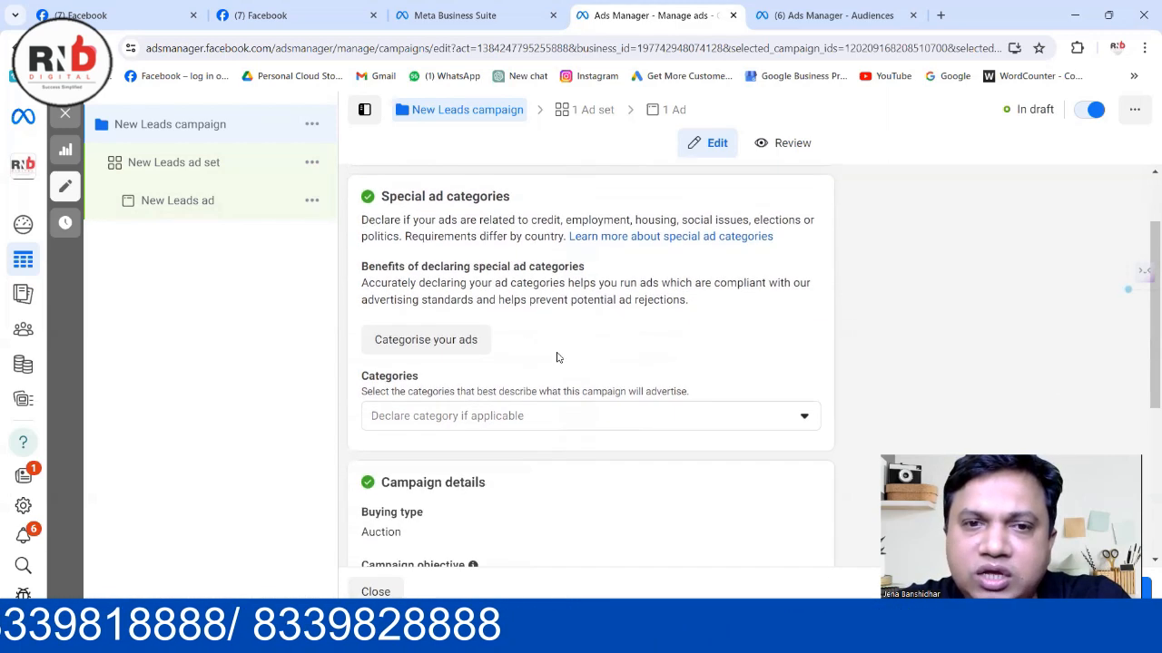
pyautogui.scroll(-1, 552, 387)
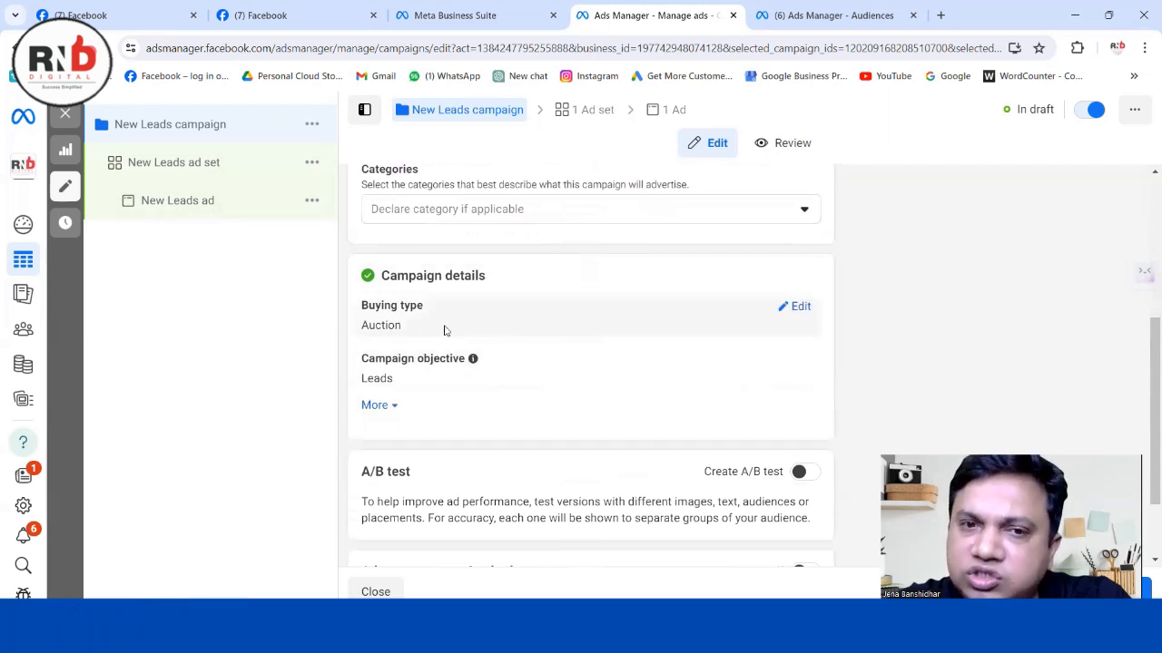
pyautogui.scroll(-1, 444, 332)
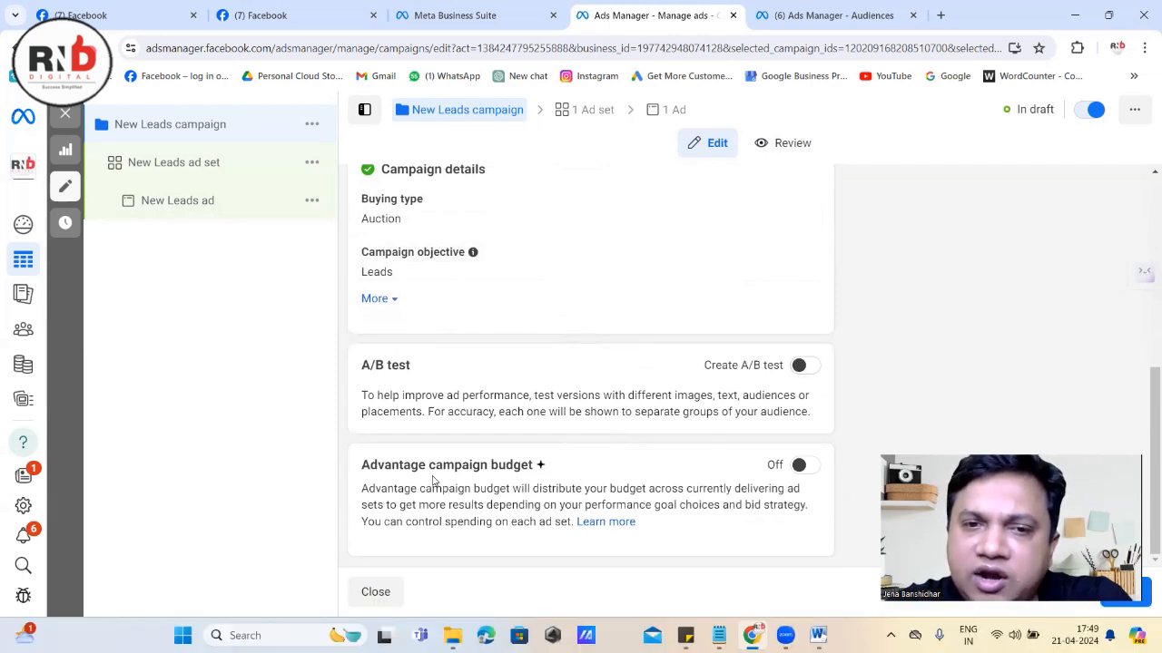
pyautogui.click(810, 466)
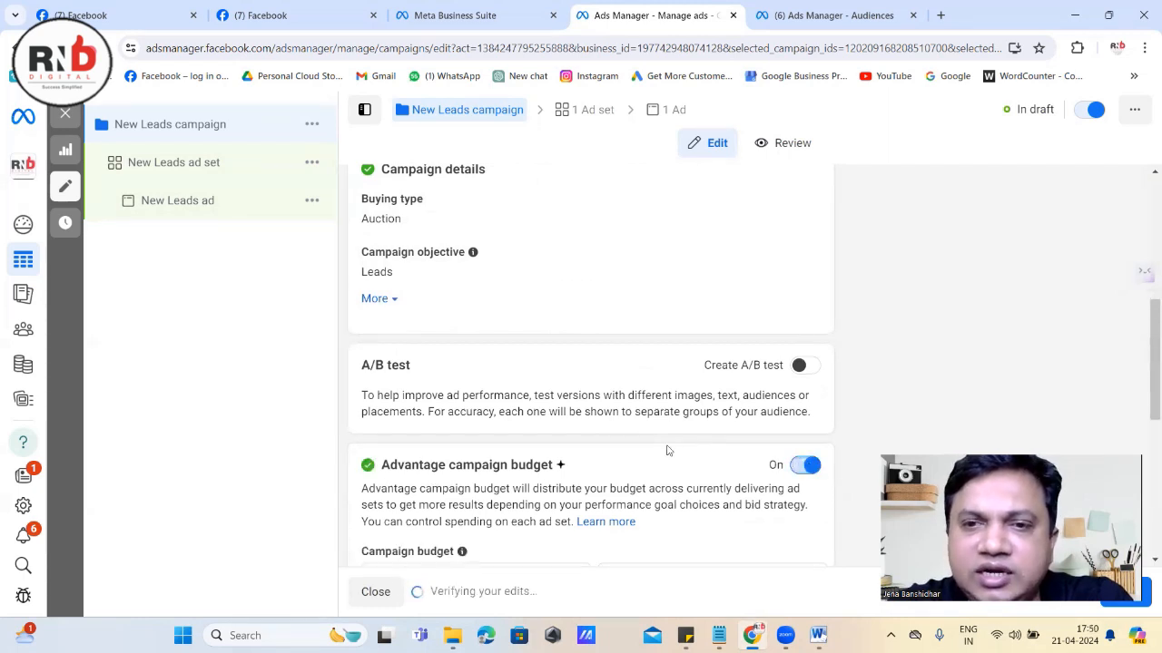
pyautogui.scroll(-1, 667, 450)
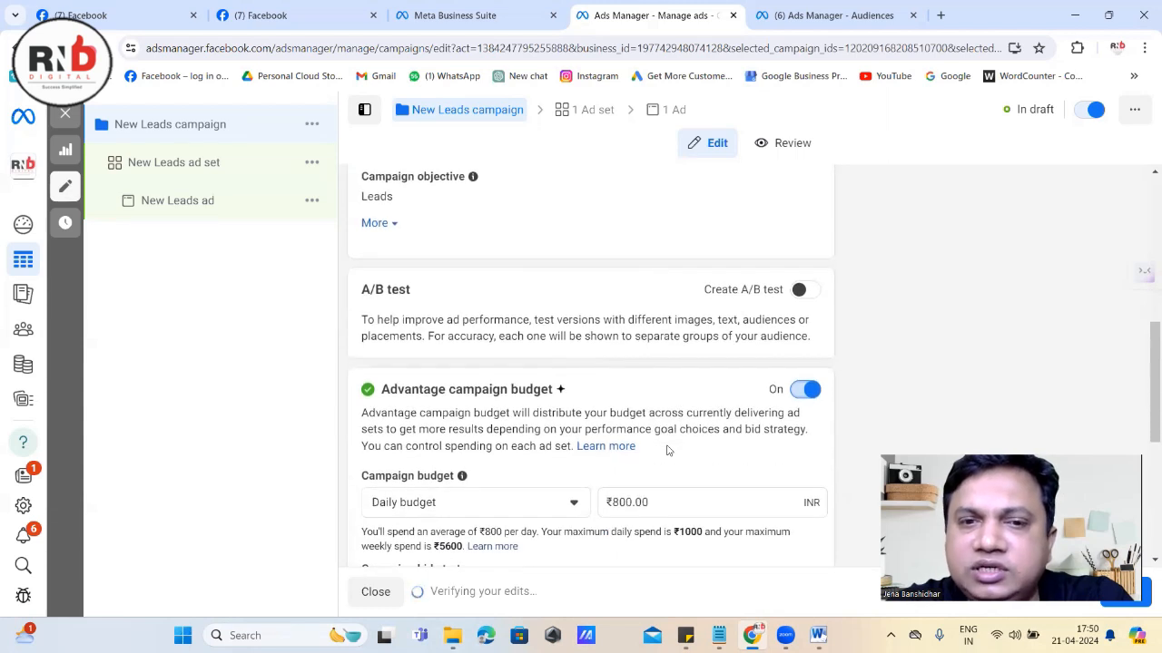
pyautogui.scroll(-1, 667, 450)
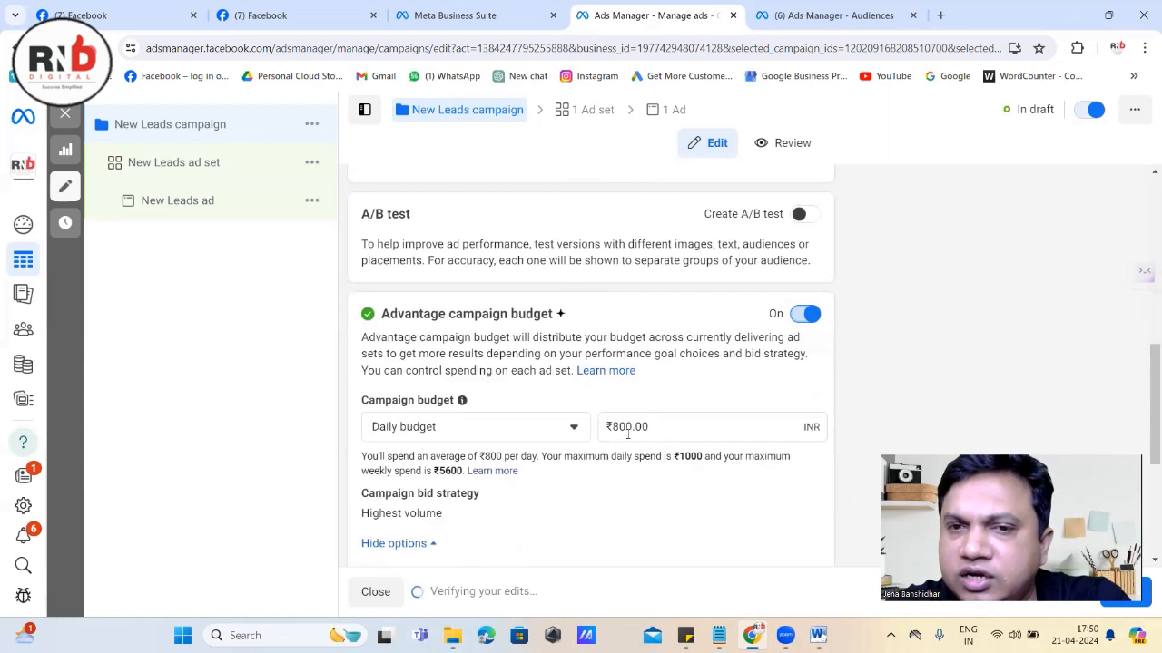
pyautogui.click(627, 434)
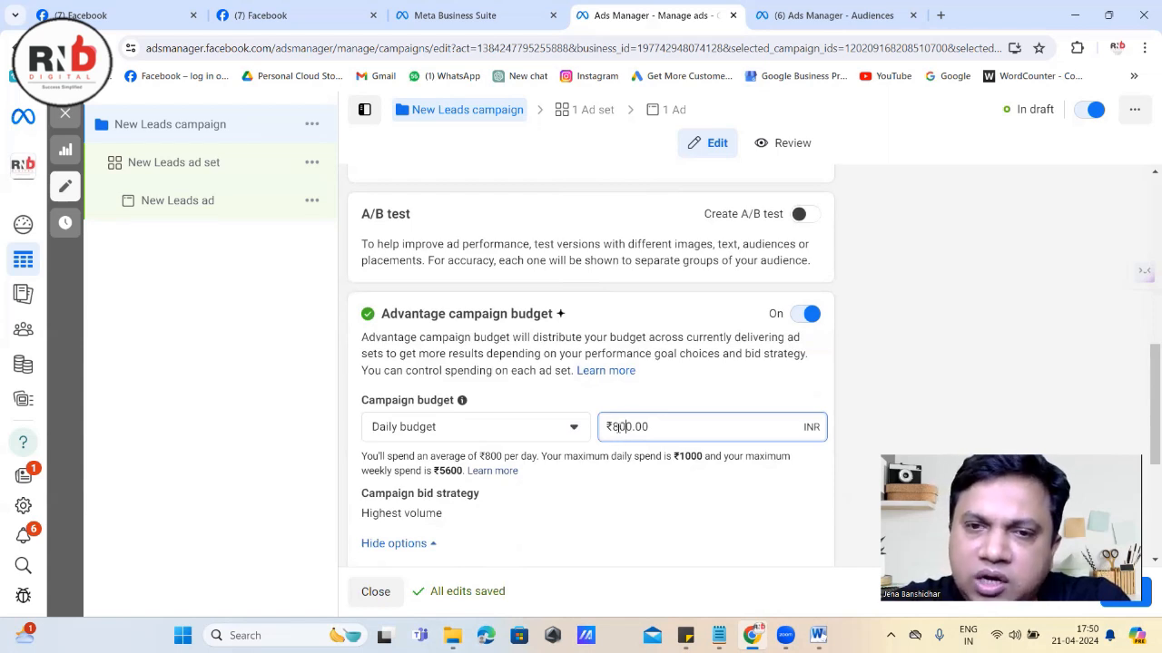
# Continue to the ad set level and choose Instant Forms as the conversion location
pyautogui.scroll(-2, 768, 477)
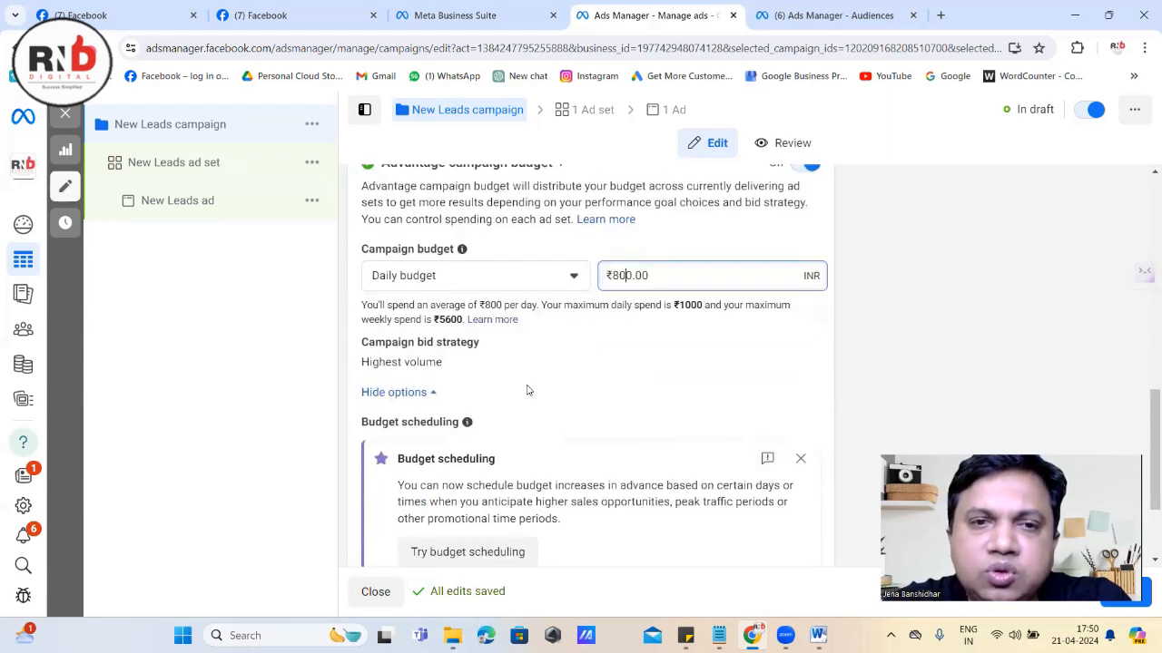
pyautogui.scroll(-1, 558, 383)
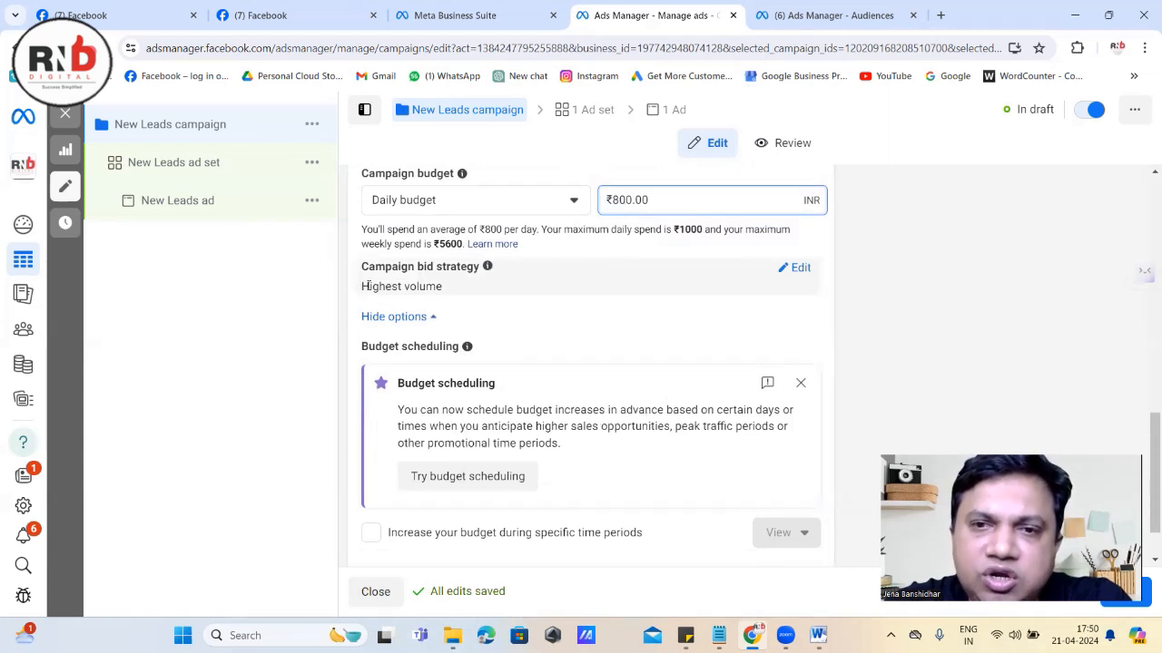
pyautogui.scroll(-1, 490, 313)
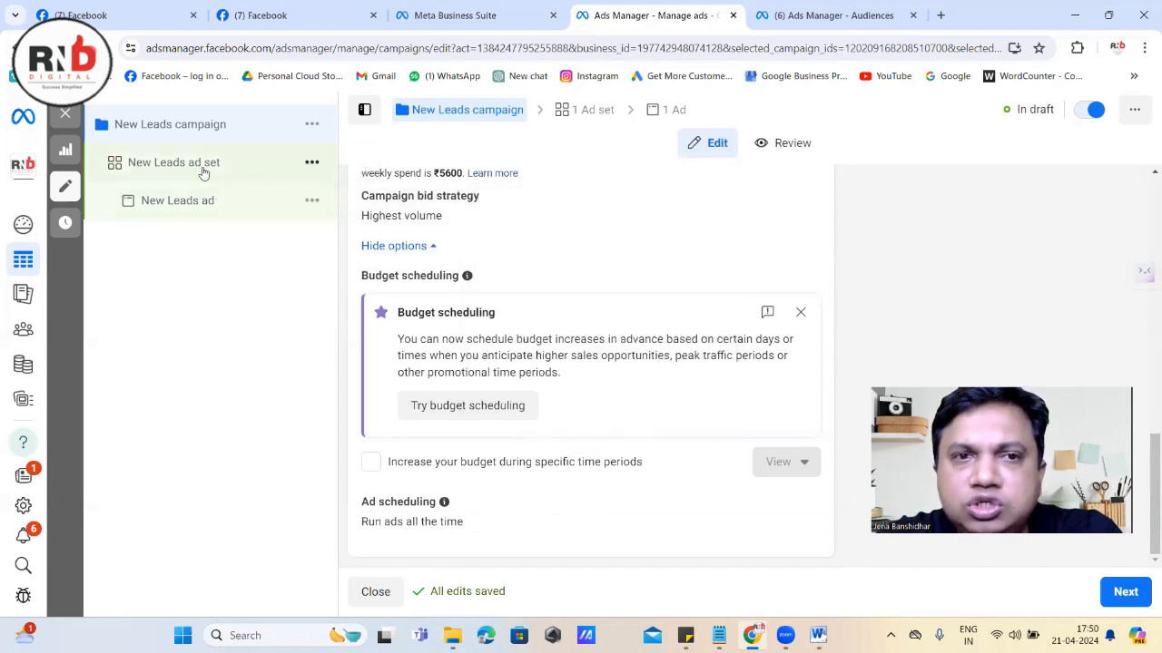
pyautogui.click(1128, 601)
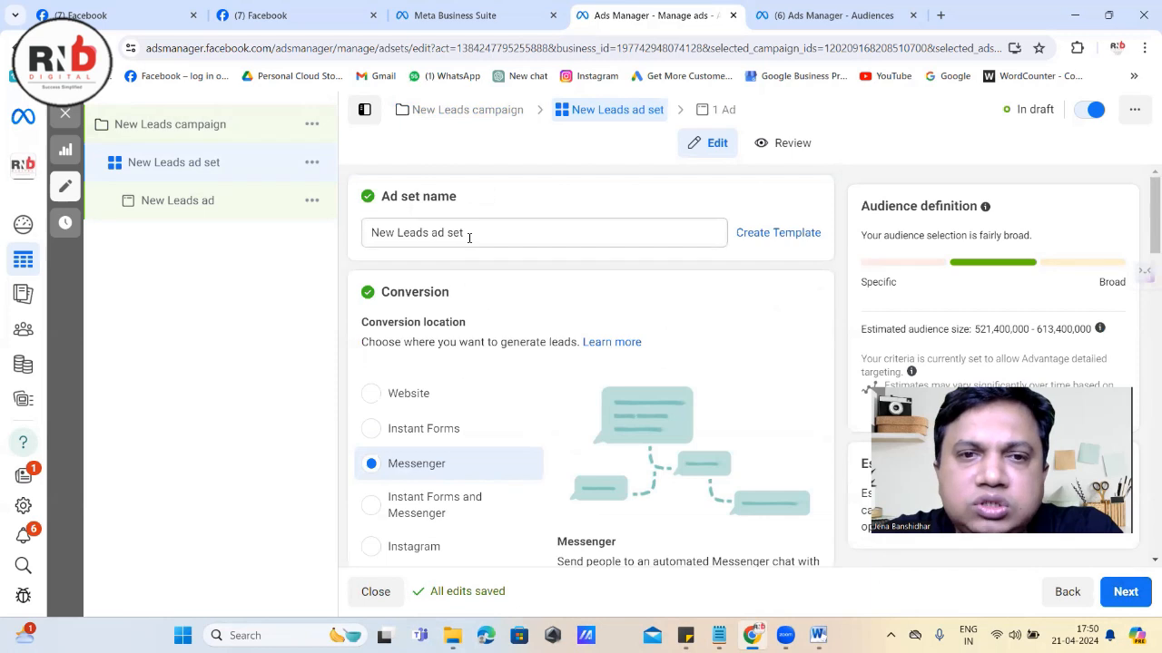
pyautogui.scroll(-1, 469, 238)
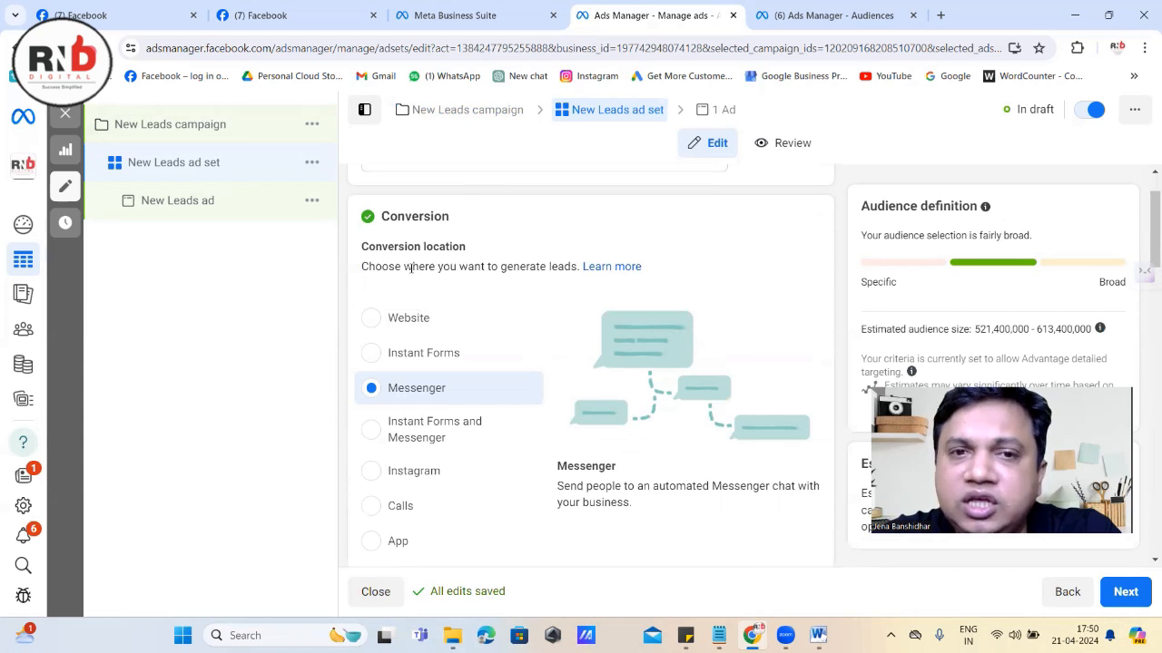
pyautogui.scroll(-1, 407, 267)
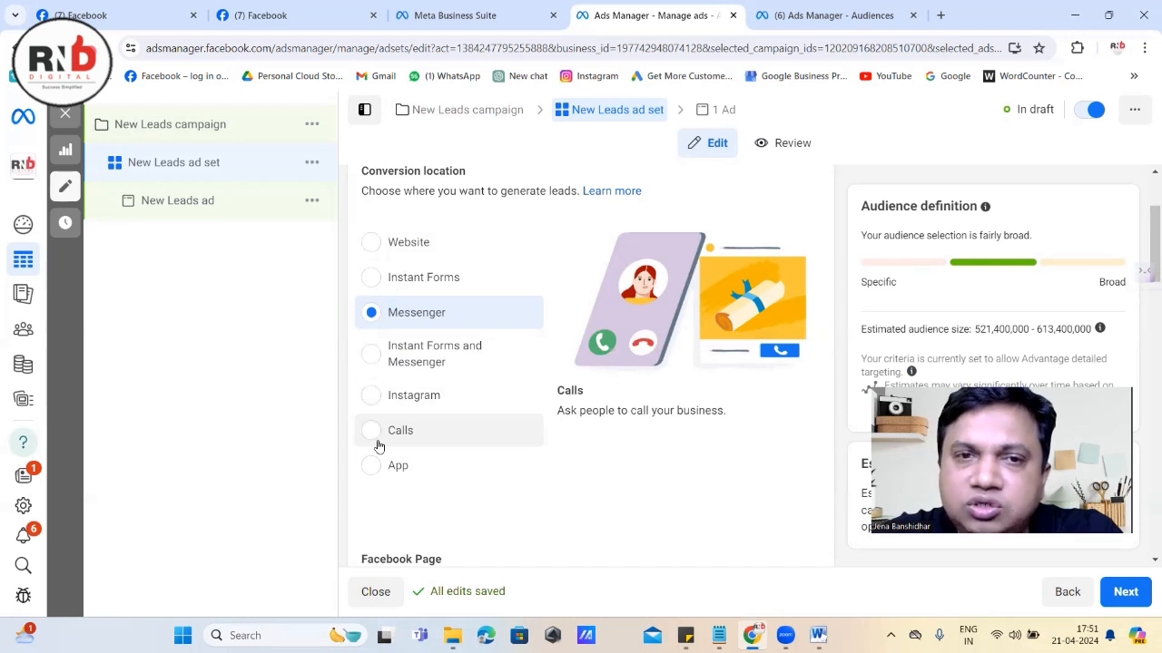
pyautogui.click(372, 279)
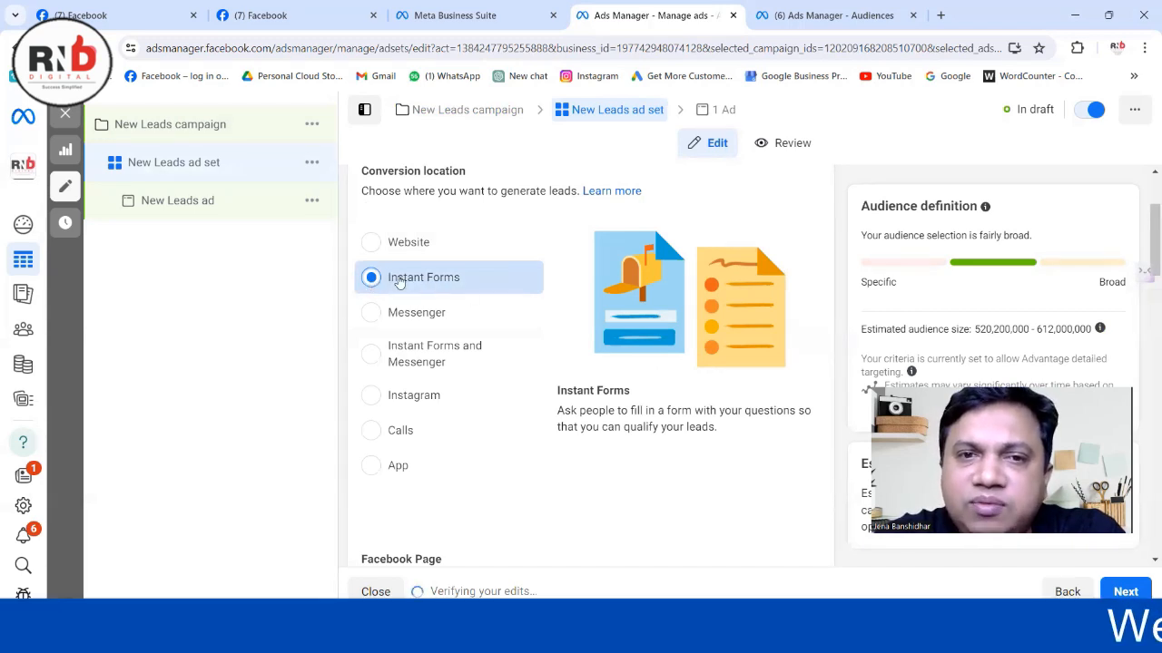
# Check which Facebook Page is selected and look over the available performance goals of the ad set
pyautogui.scroll(-1, 431, 290)
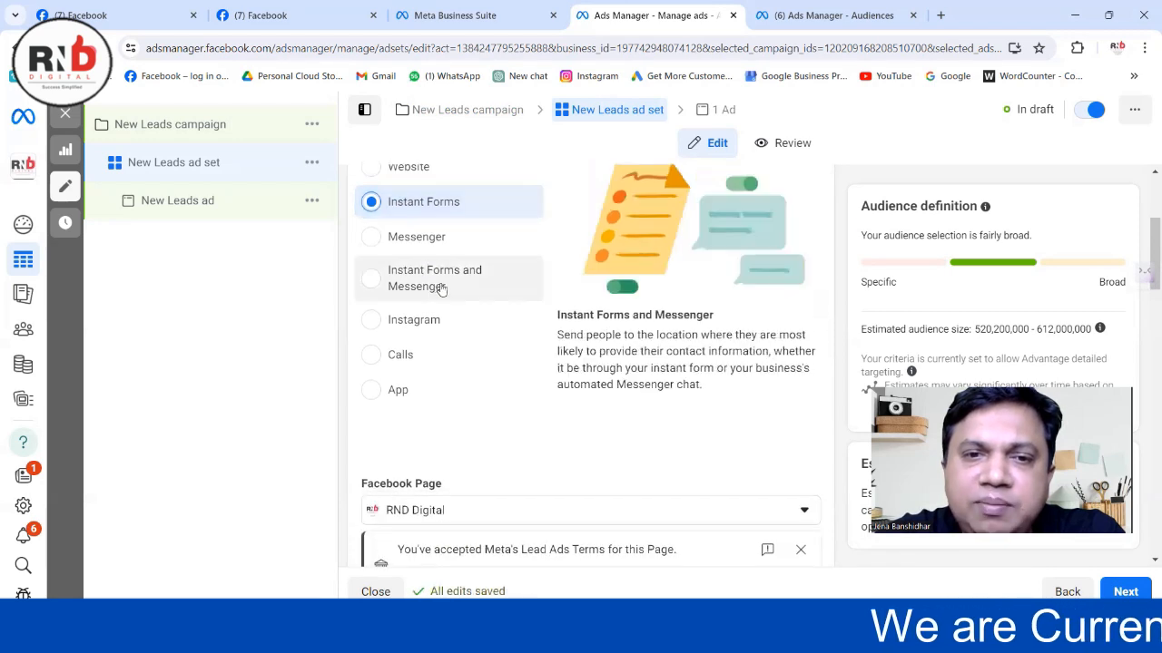
pyautogui.scroll(-3, 442, 288)
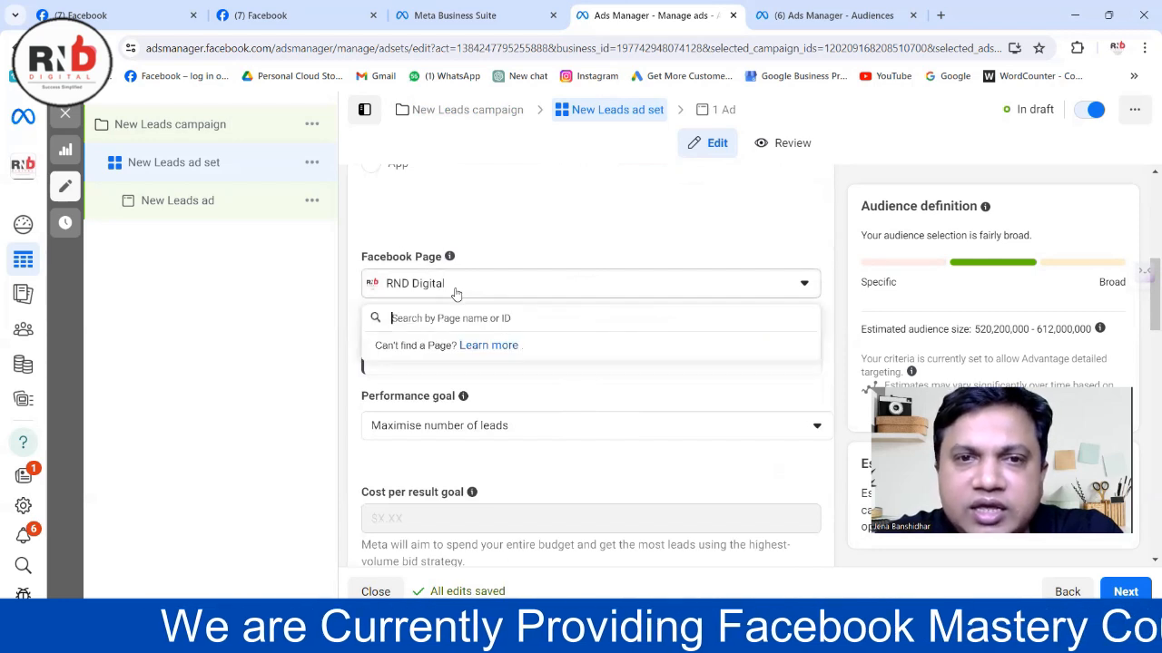
pyautogui.click(457, 289)
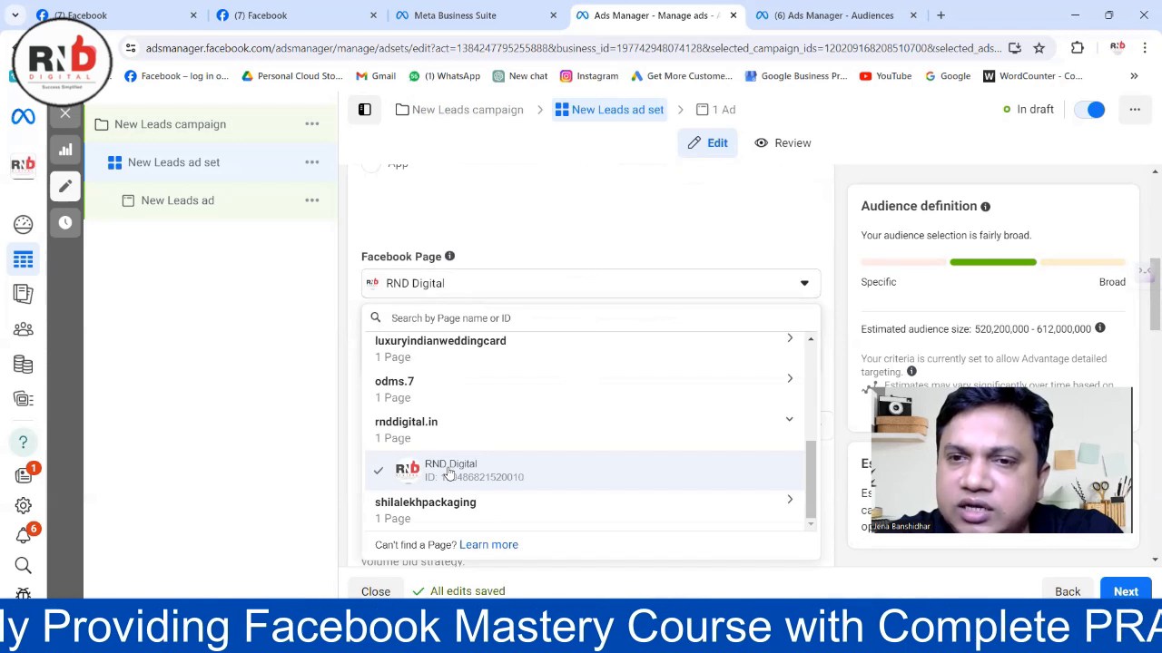
pyautogui.click(339, 449)
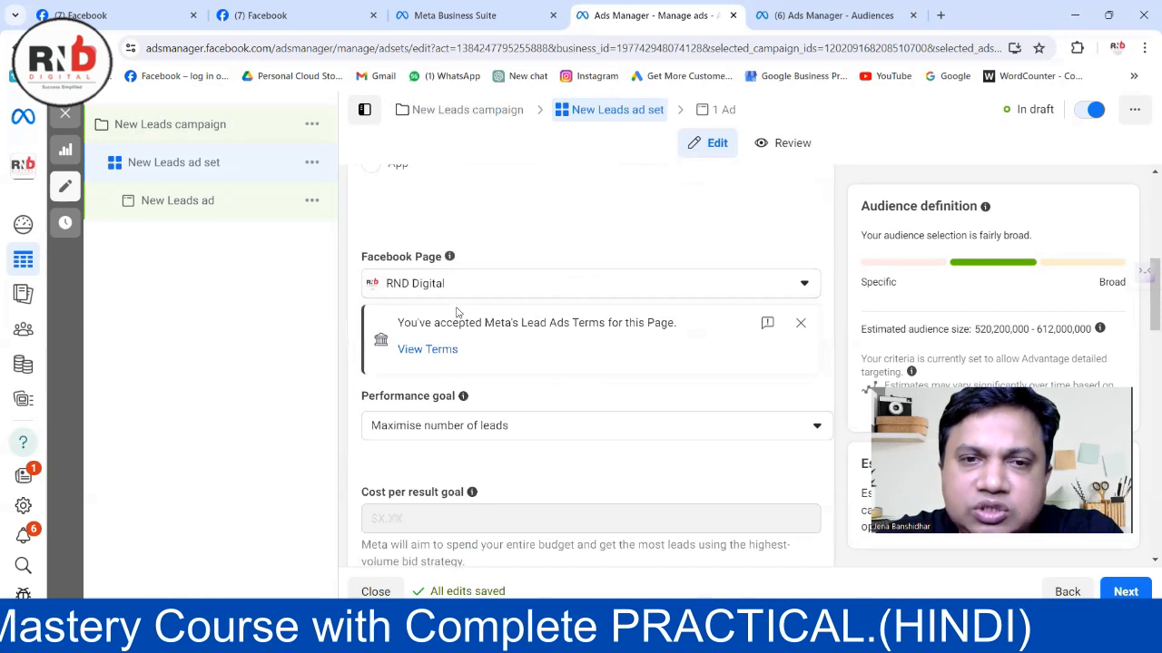
pyautogui.scroll(-1, 526, 412)
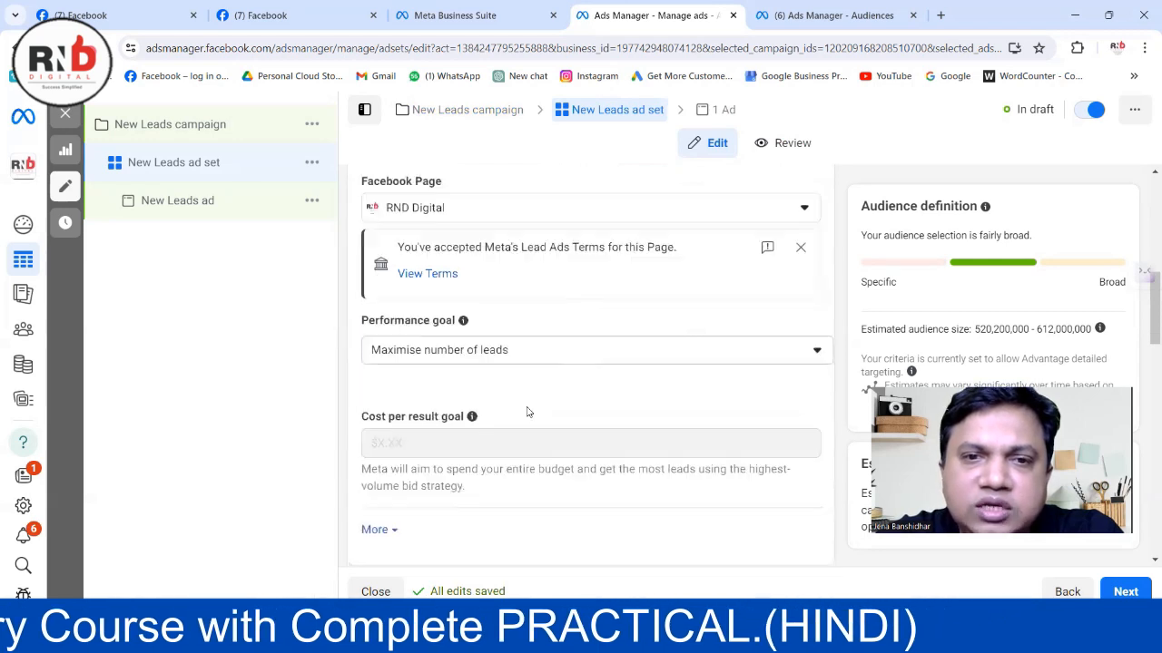
pyautogui.click(549, 355)
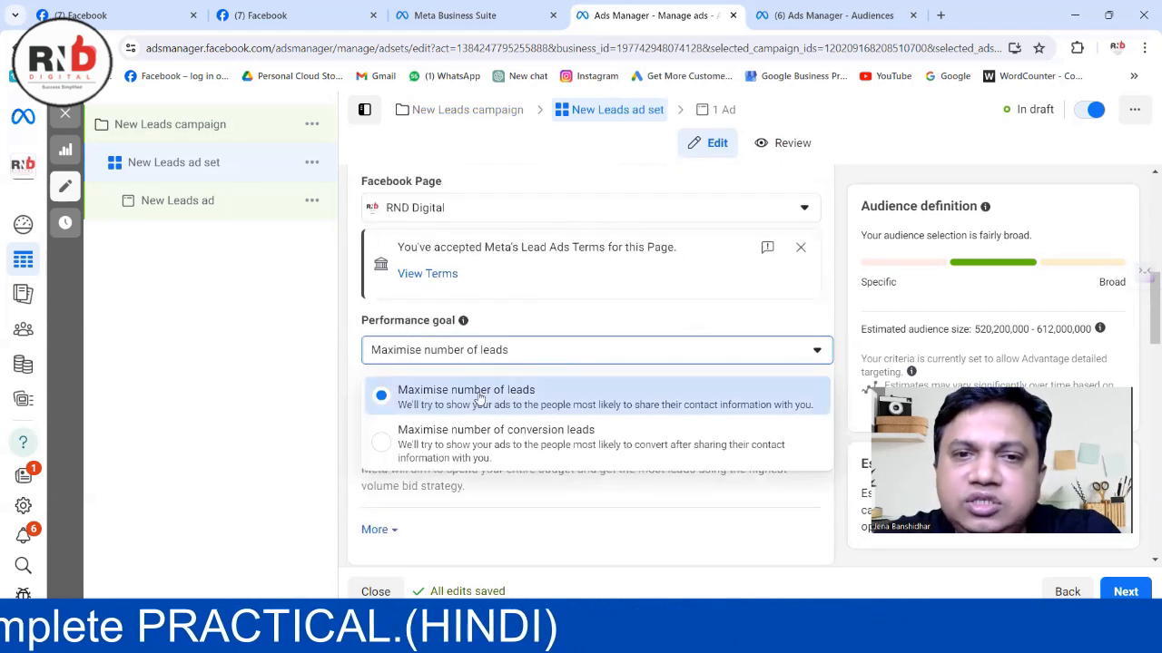
pyautogui.click(349, 363)
# Examine the ad set's dynamic creative option, start date calendar and optional end date fields
pyautogui.scroll(-2, 511, 381)
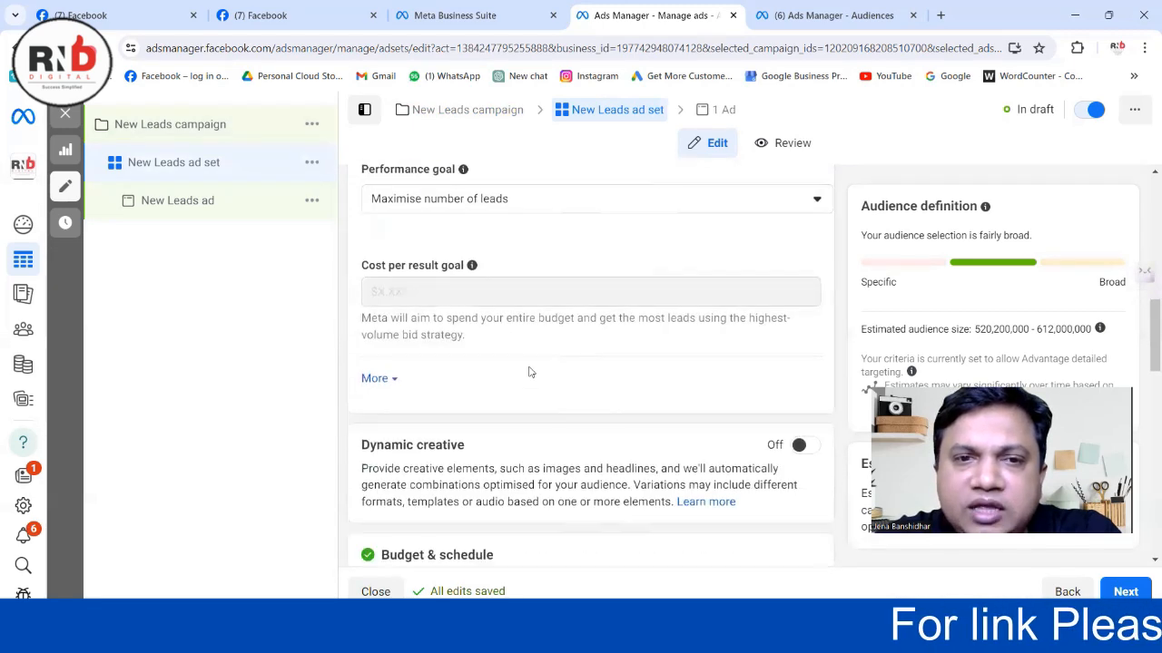
pyautogui.scroll(-2, 500, 358)
pyautogui.scroll(-1, 506, 337)
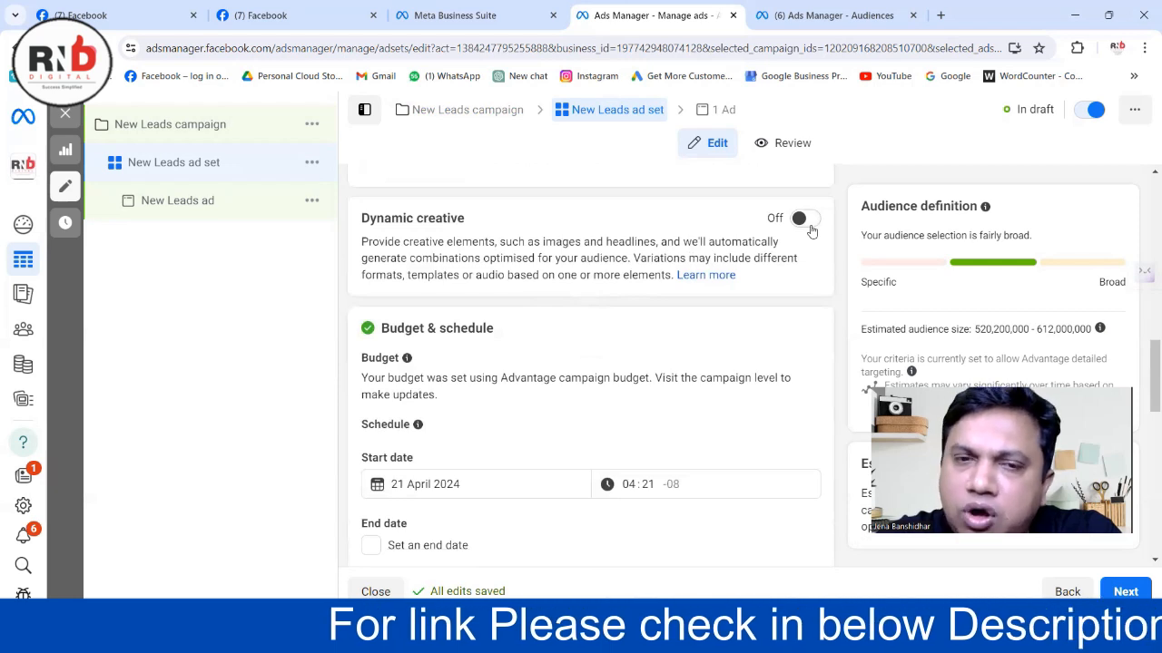
pyautogui.scroll(-1, 622, 321)
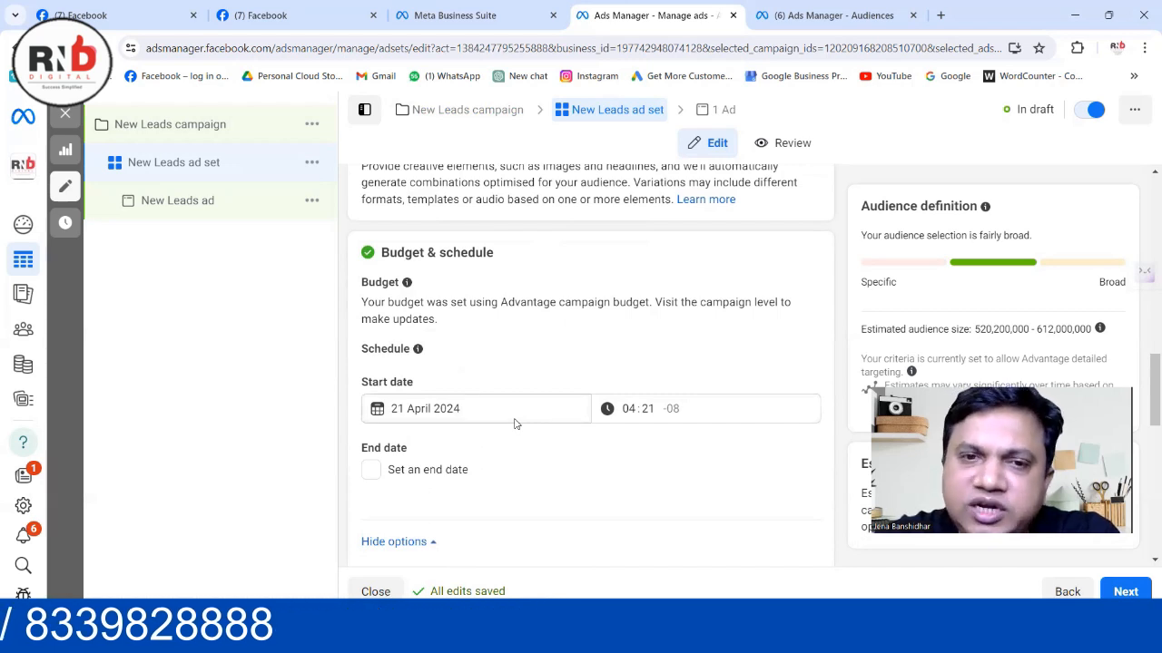
pyautogui.click(444, 408)
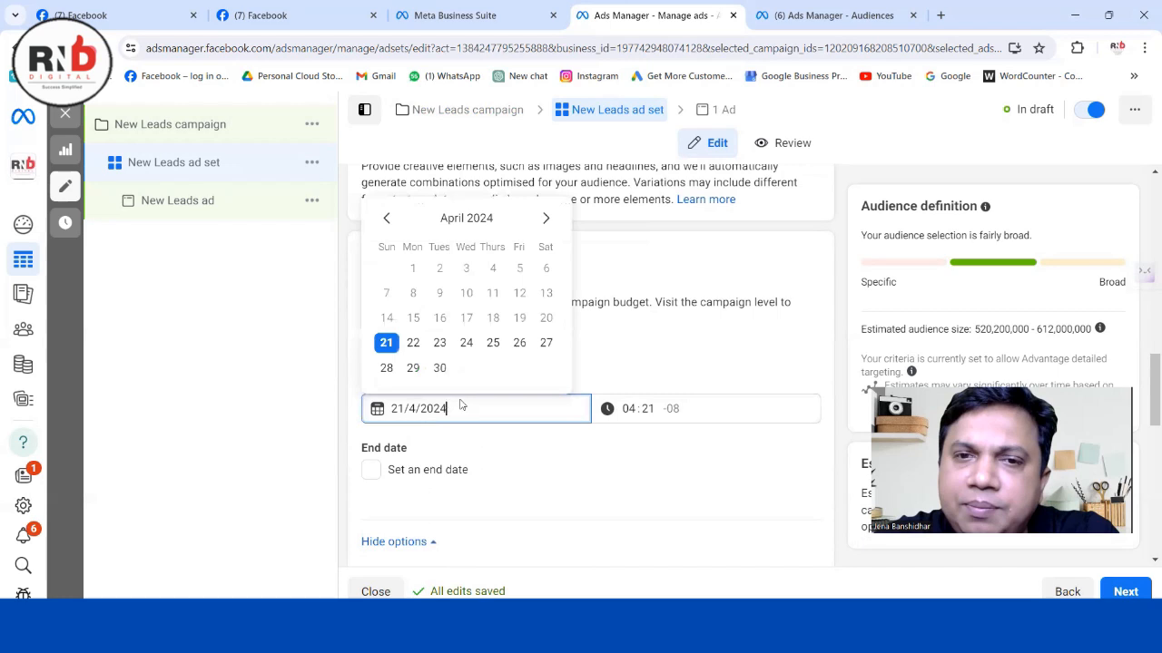
pyautogui.click(672, 408)
pyautogui.click(508, 409)
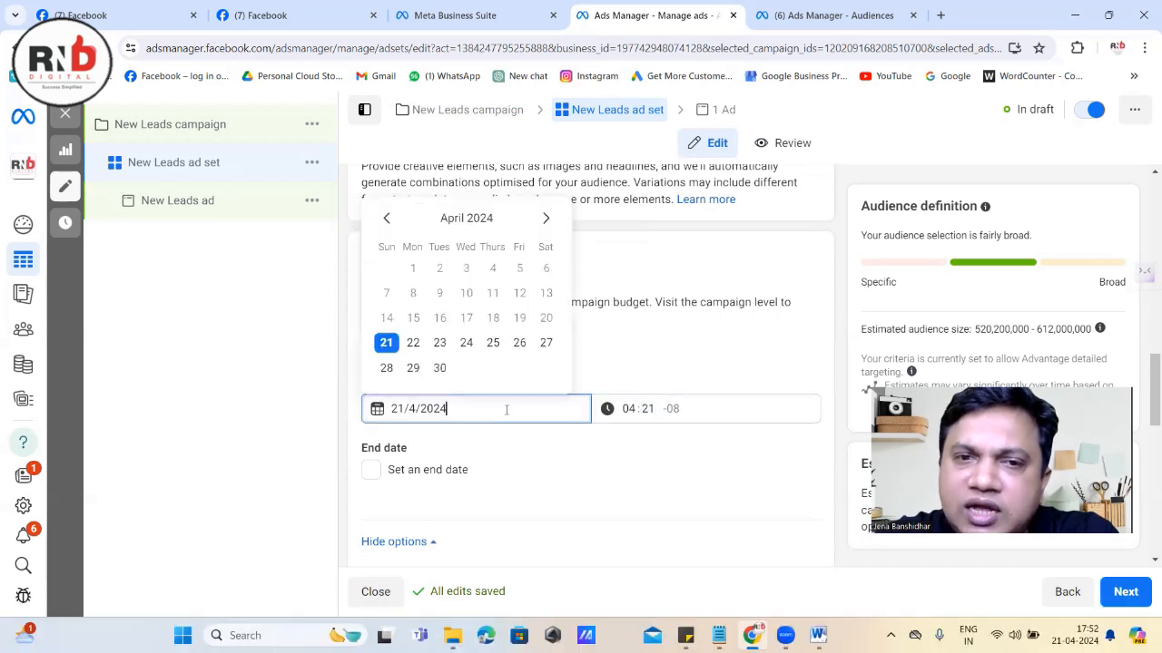
pyautogui.click(641, 359)
pyautogui.scroll(-1, 526, 470)
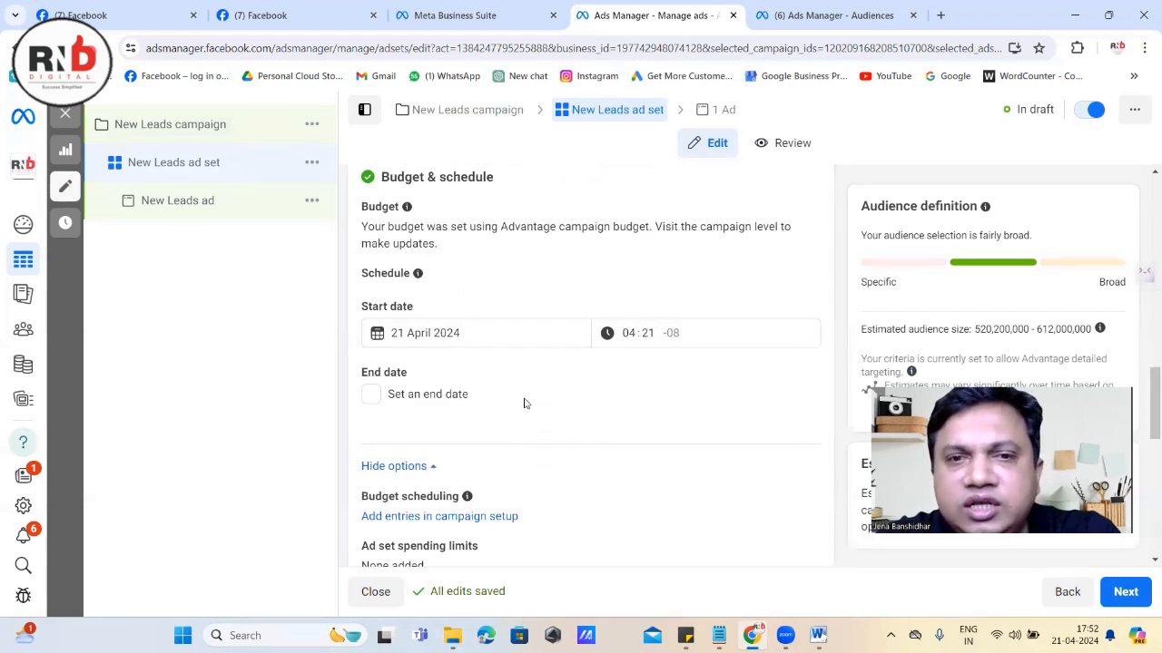
pyautogui.click(371, 397)
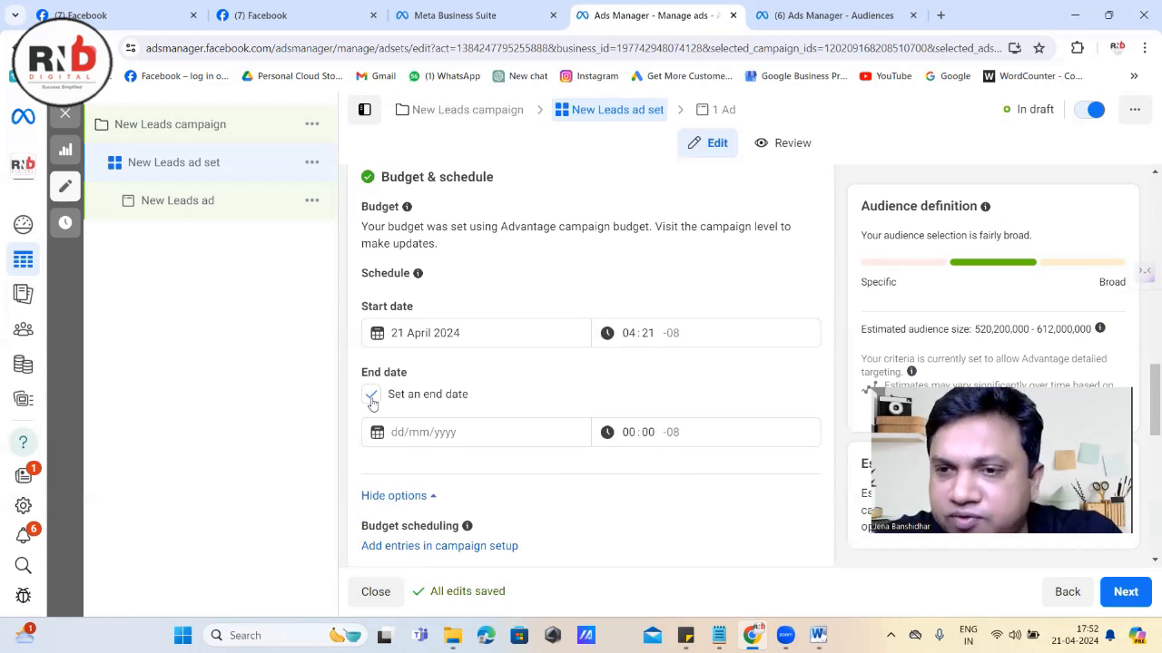
pyautogui.click(371, 396)
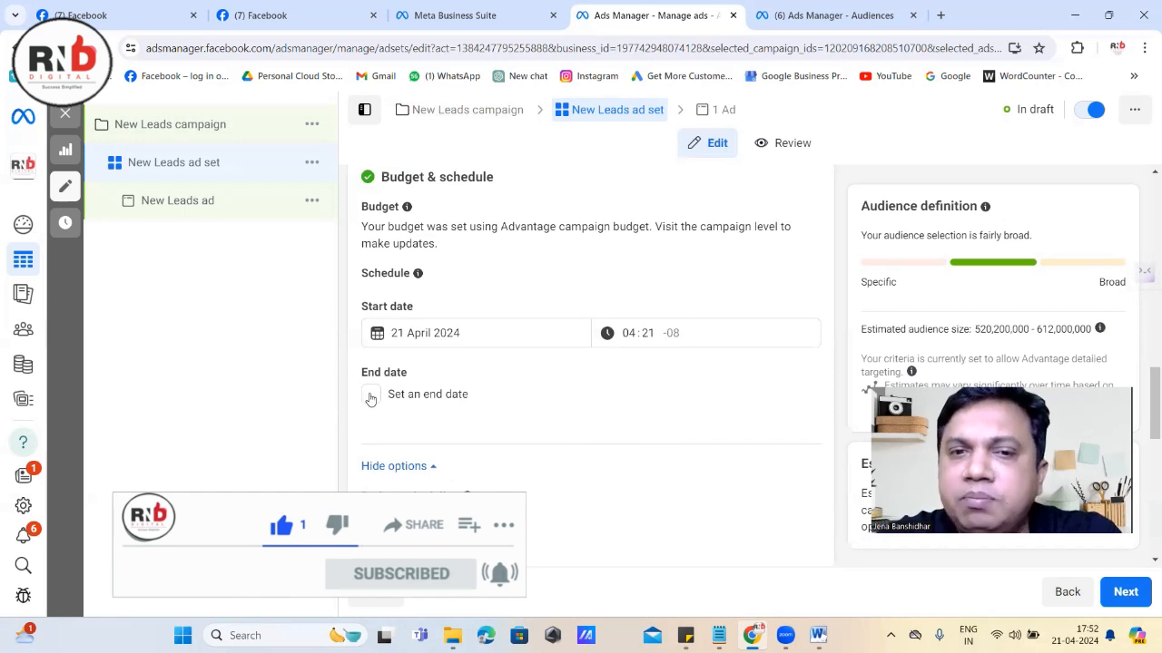
# Edit the locations in the audience controls and remove India
pyautogui.scroll(-2, 481, 386)
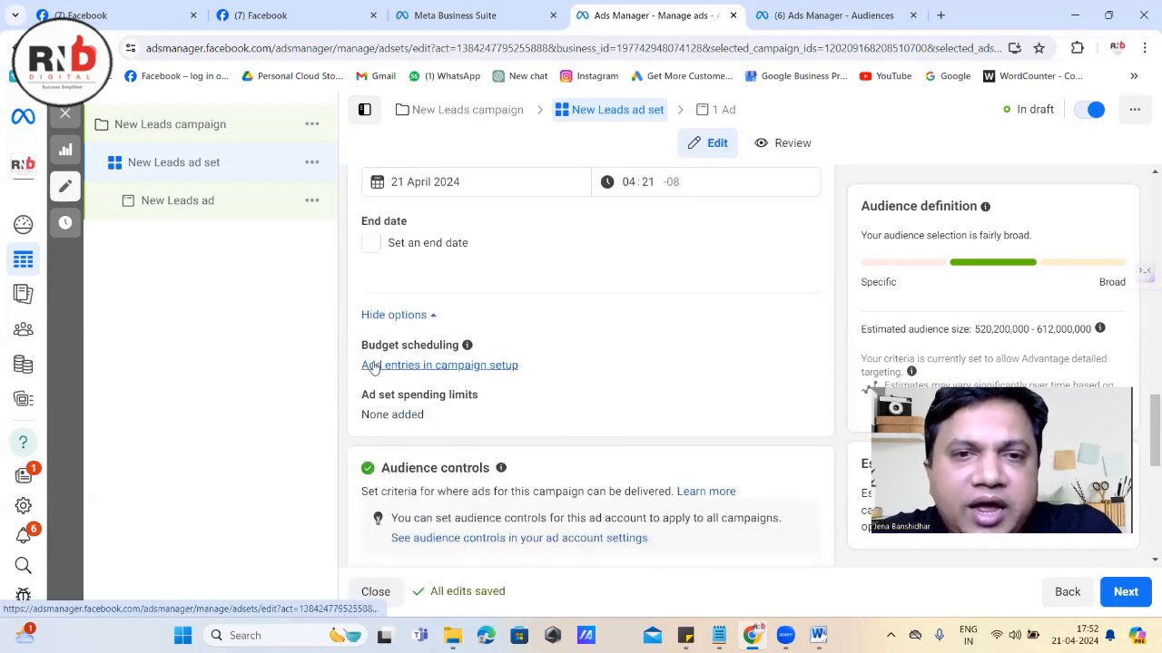
pyautogui.scroll(-1, 440, 372)
pyautogui.scroll(-2, 472, 344)
pyautogui.scroll(-1, 526, 353)
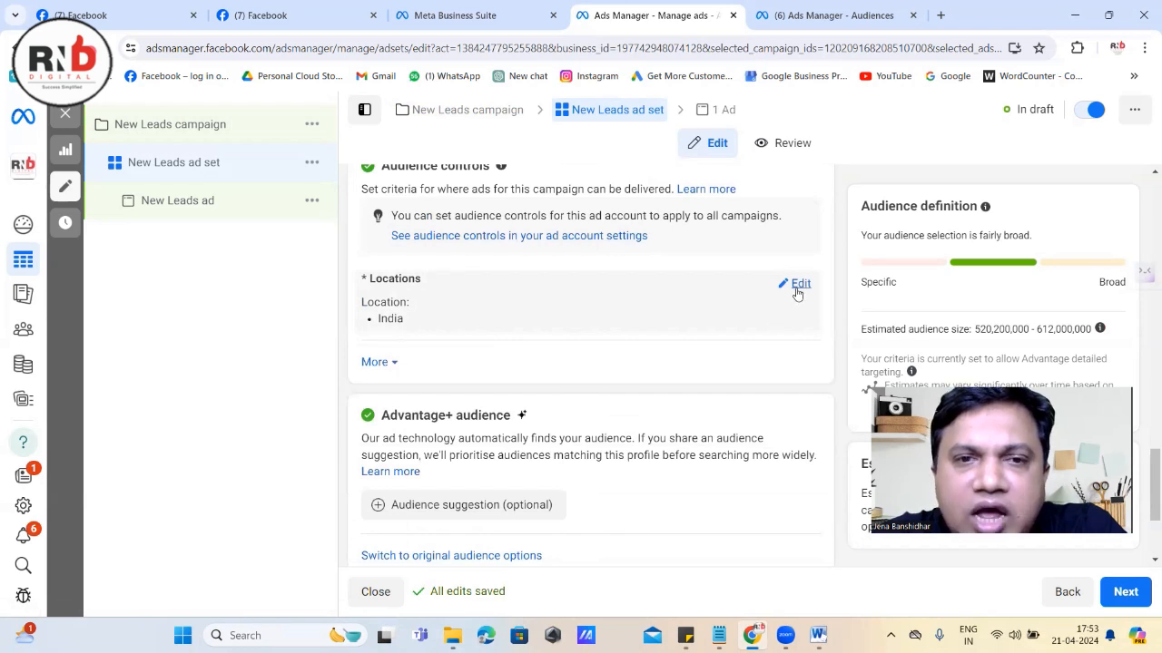
pyautogui.scroll(1, 599, 327)
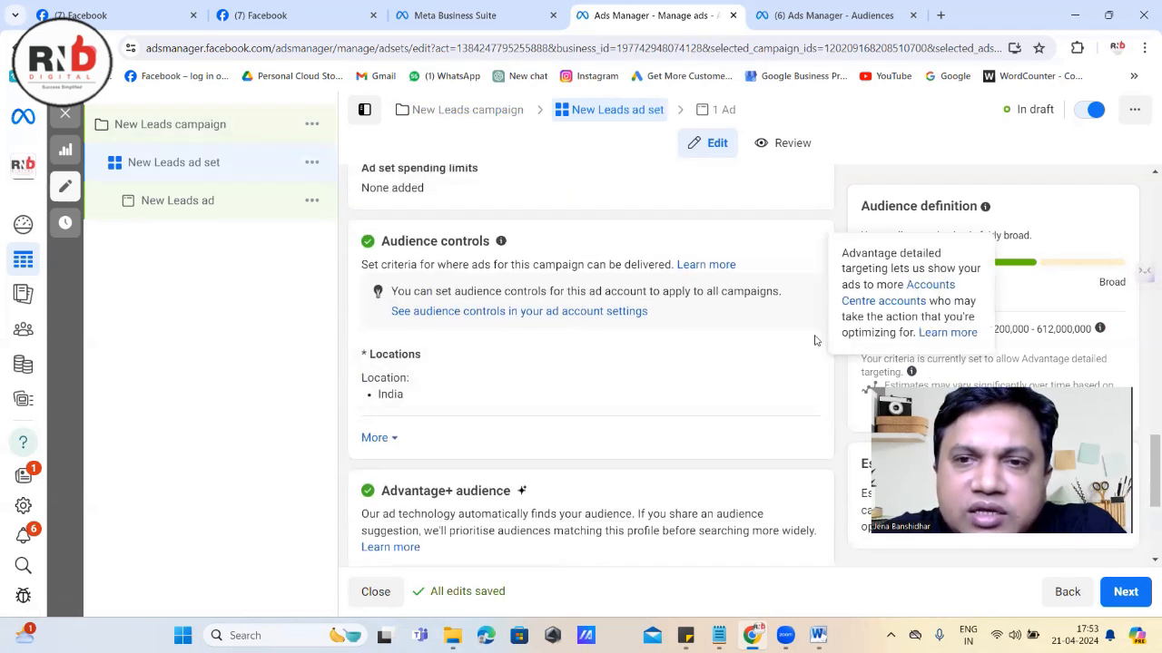
pyautogui.click(802, 361)
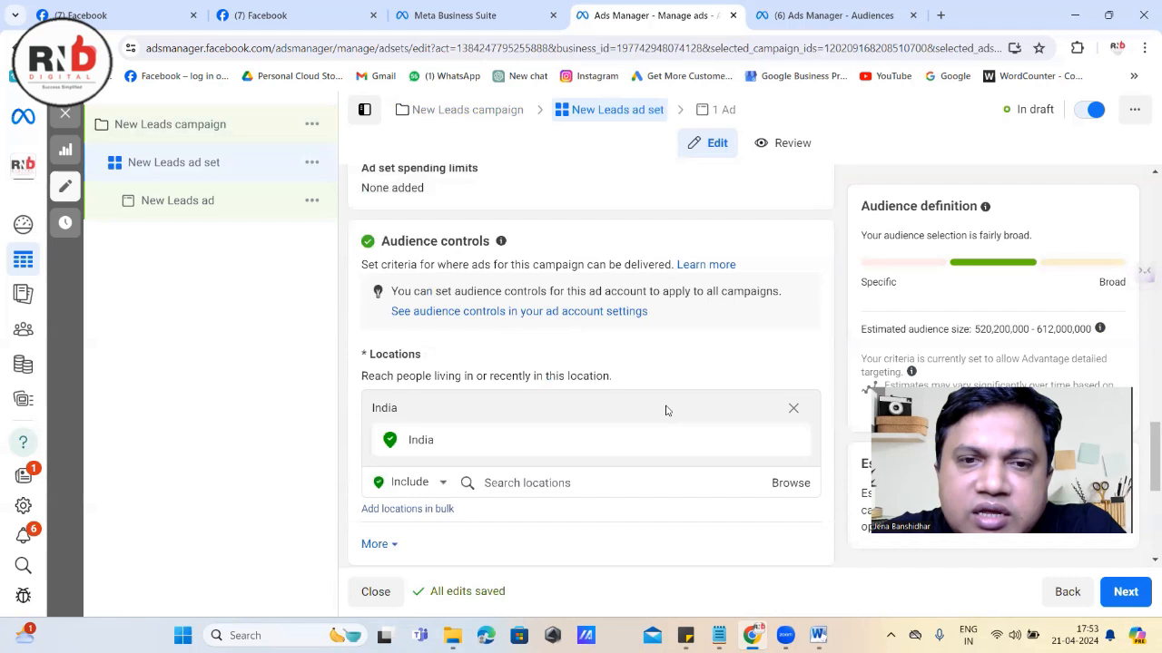
pyautogui.scroll(-2, 653, 396)
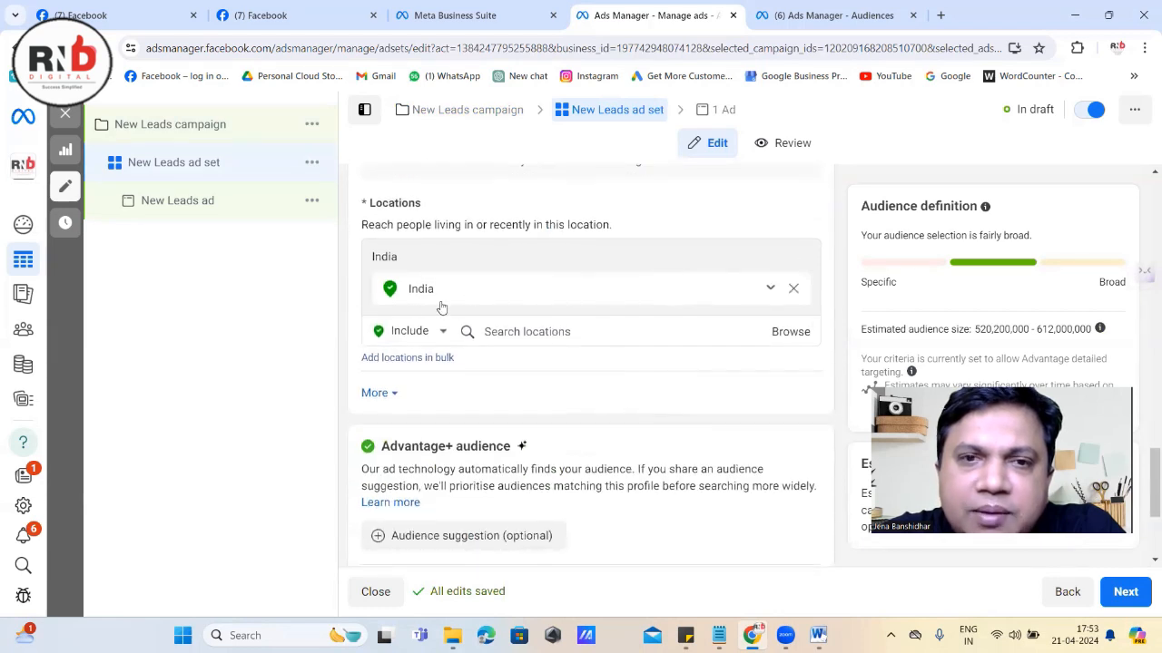
pyautogui.click(792, 291)
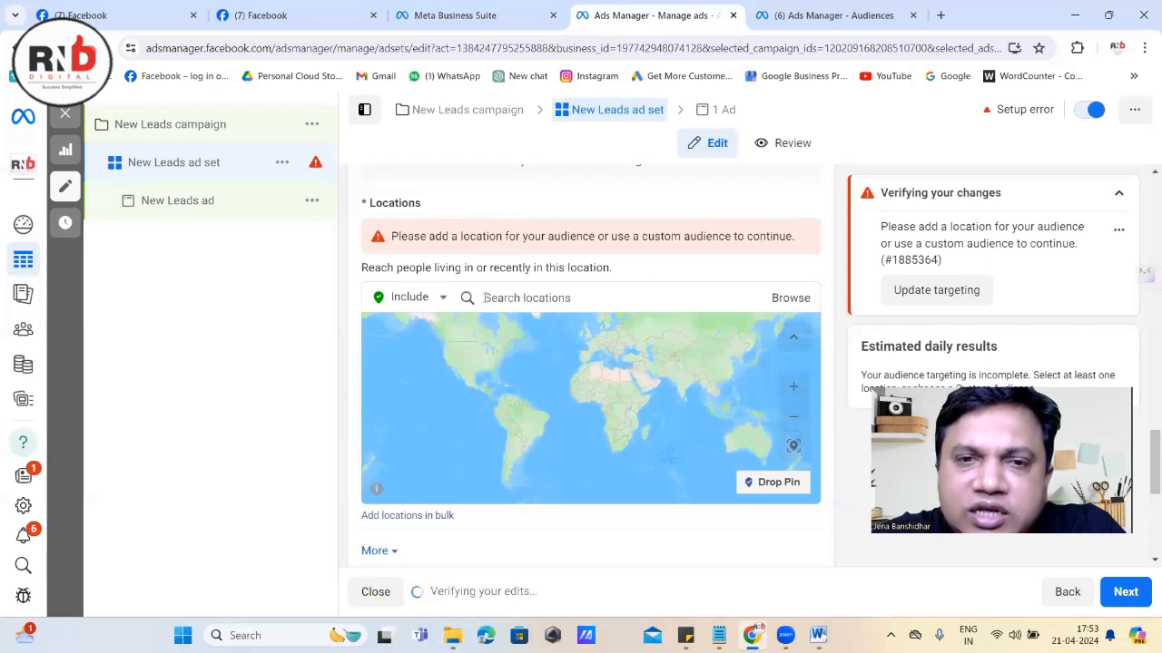
# Add Mumbai, Maharashtra as an included location and reduce its radius to 17 km
pyautogui.click(484, 298)
pyautogui.write('Inu')
pyautogui.write('mbai')
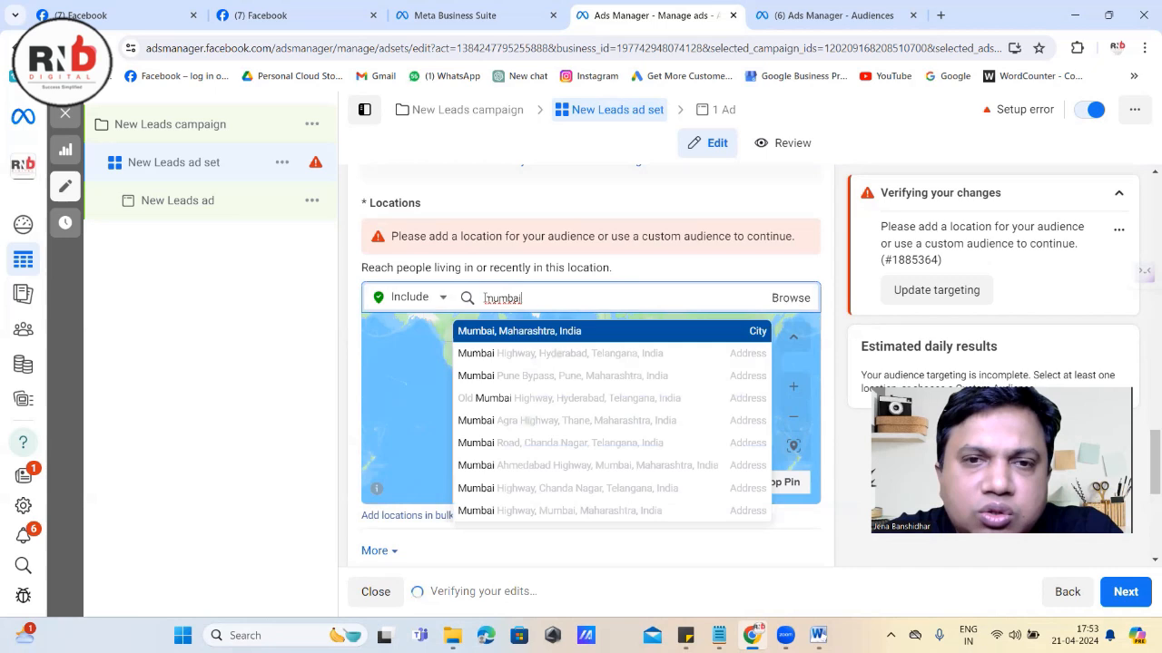
pyautogui.click(496, 330)
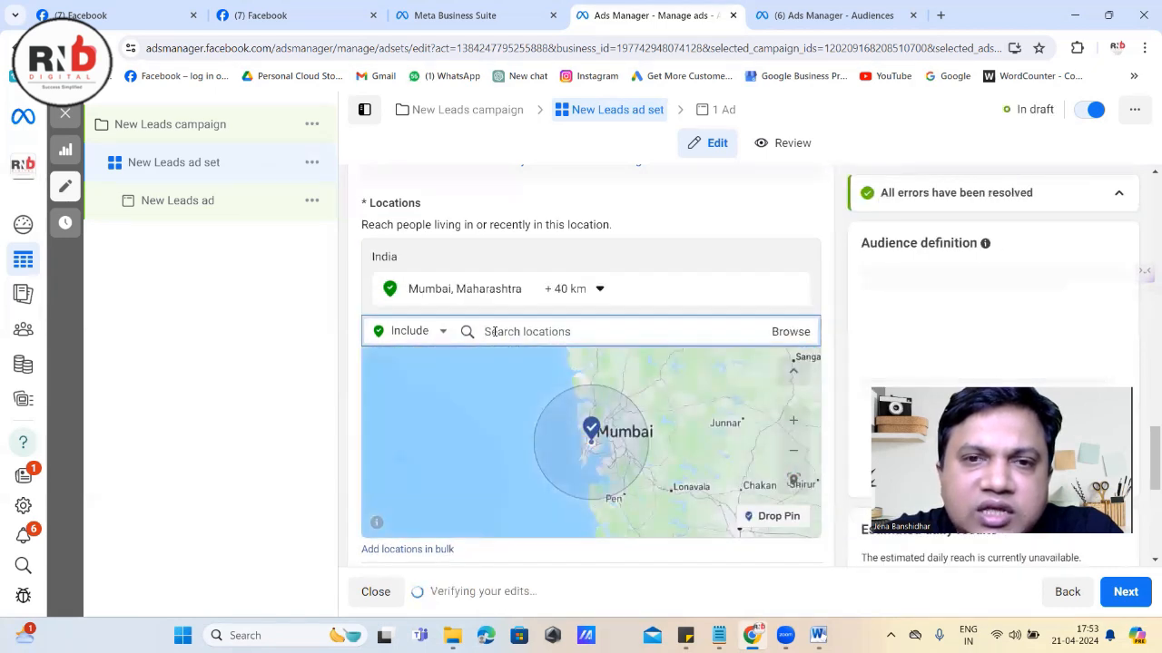
pyautogui.click(573, 290)
pyautogui.moveTo(588, 404); pyautogui.dragTo(567, 403)
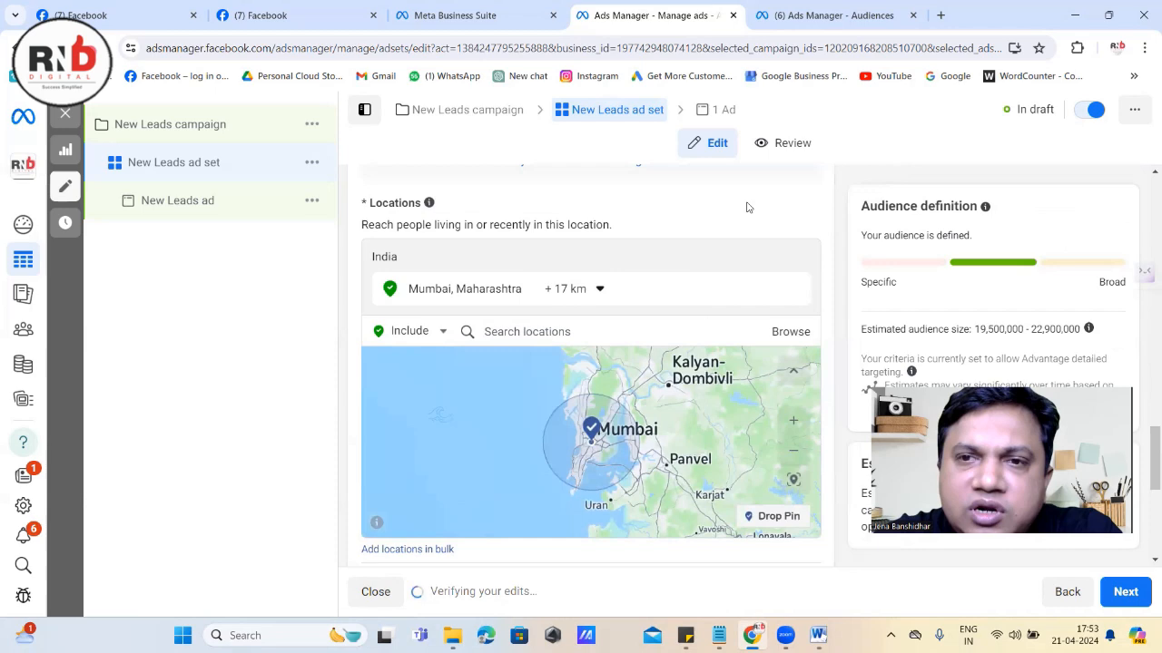
pyautogui.scroll(-1, 666, 429)
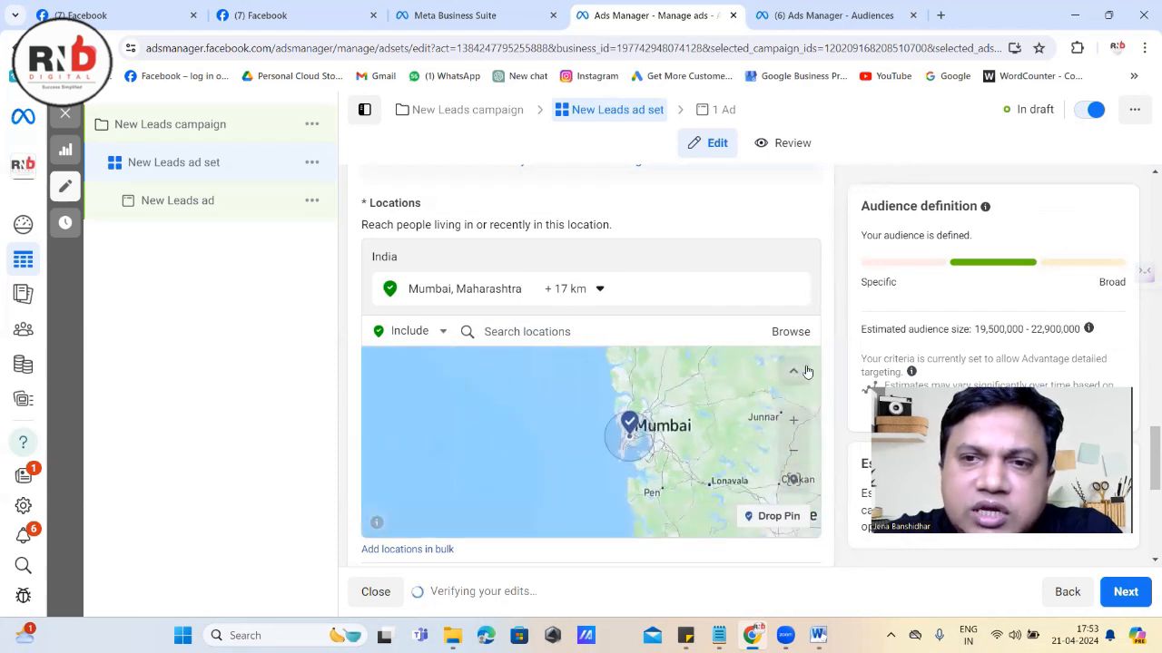
# Expand the additional audience controls below the locations and review the minimum age, excluded custom audiences and languages
pyautogui.scroll(-3, 830, 395)
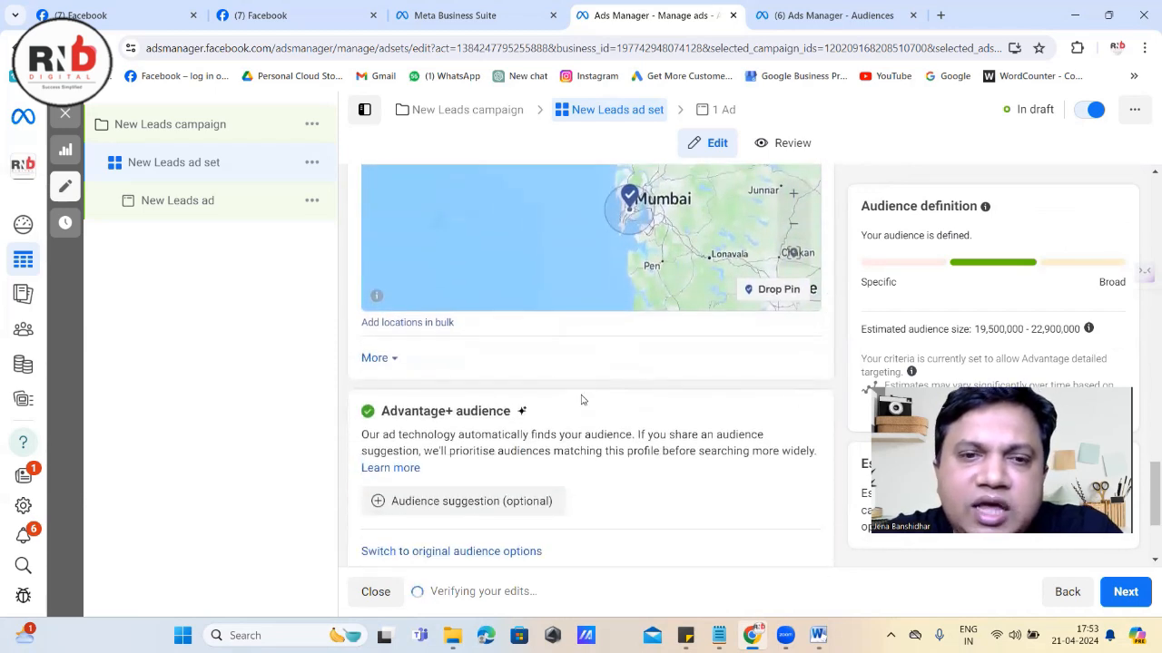
pyautogui.scroll(-2, 585, 389)
pyautogui.click(387, 214)
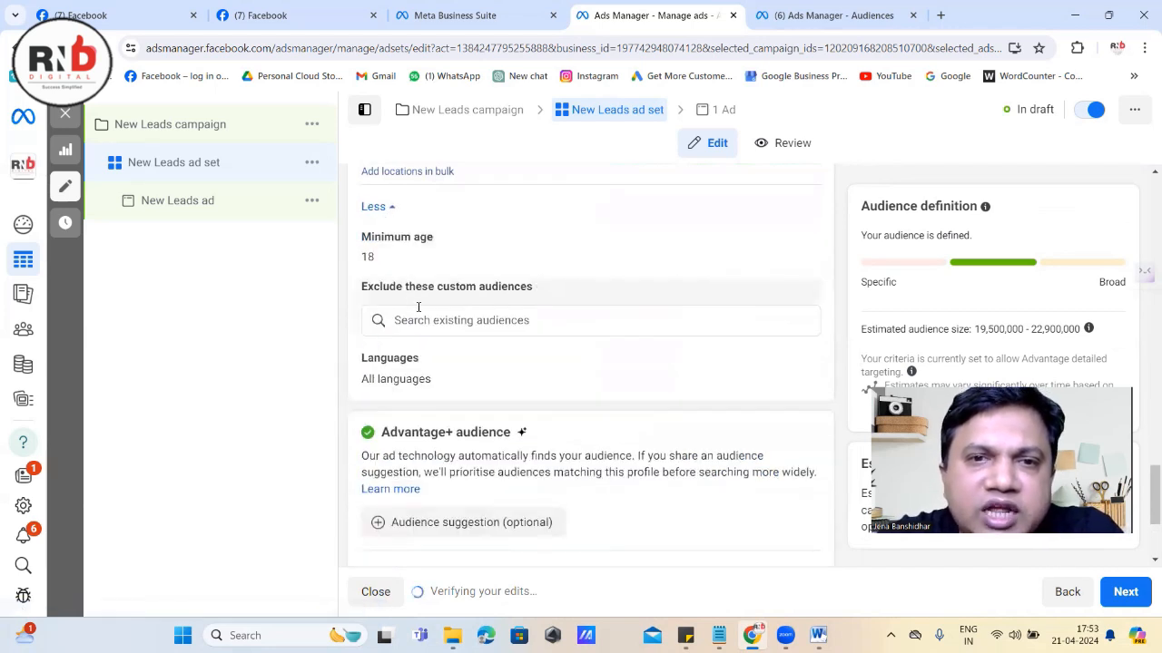
pyautogui.scroll(-1, 463, 359)
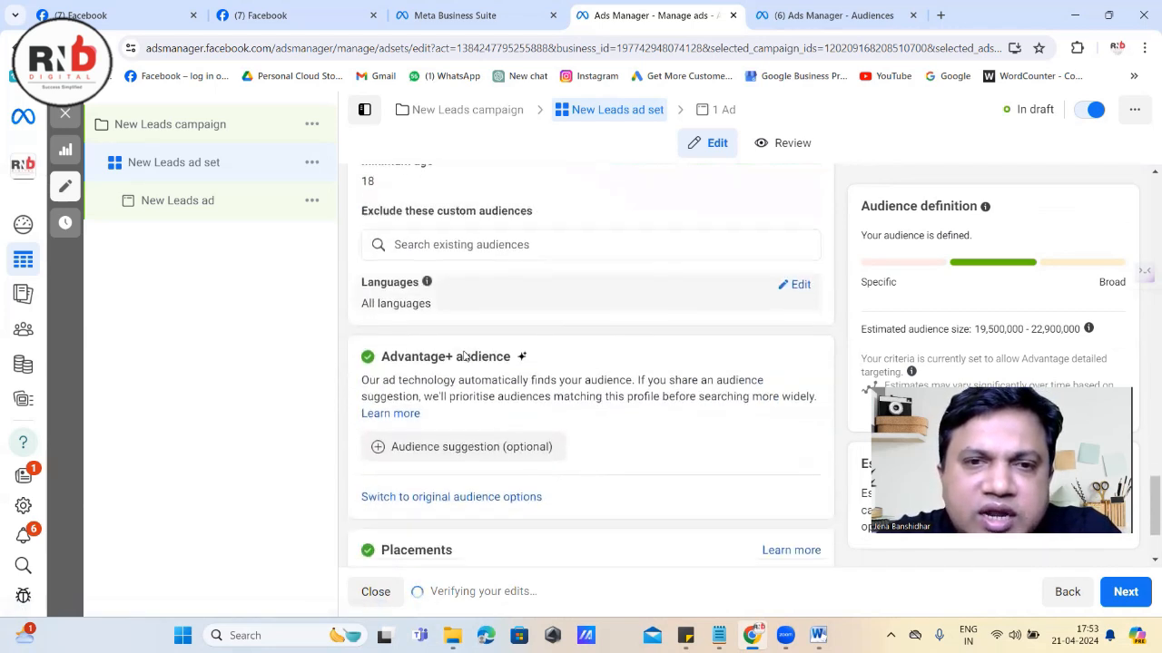
# Open the optional audience suggestion under Advantage+ audience and review its custom audience, age, gender and detailed targeting settings
pyautogui.scroll(-1, 502, 375)
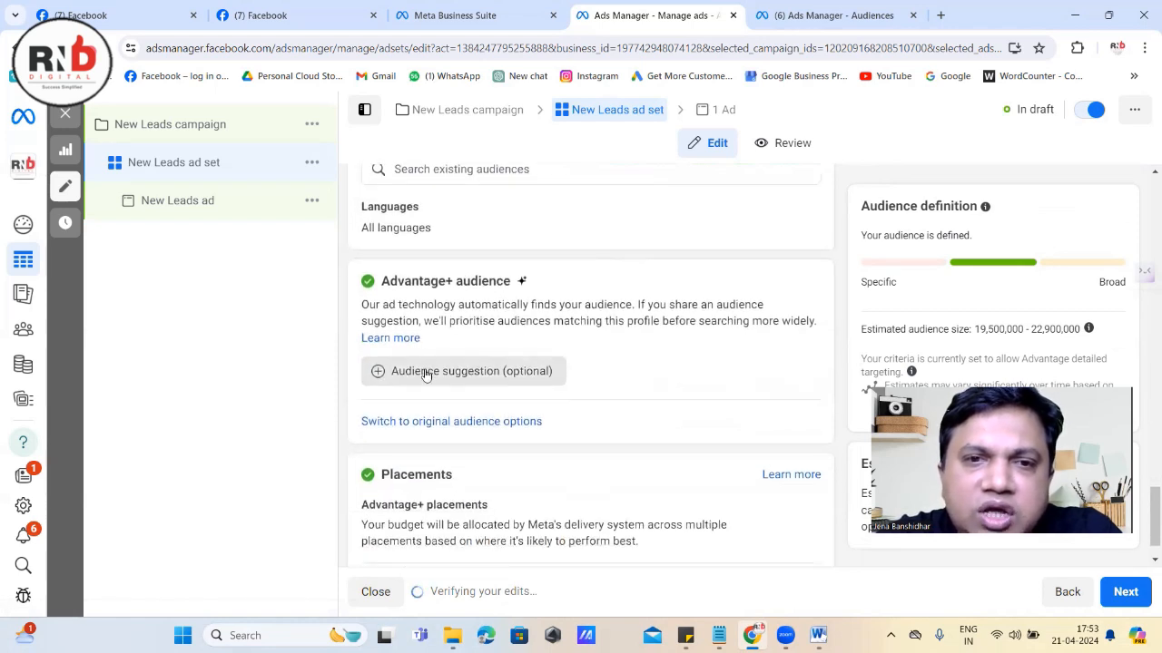
pyautogui.moveTo(413, 376)
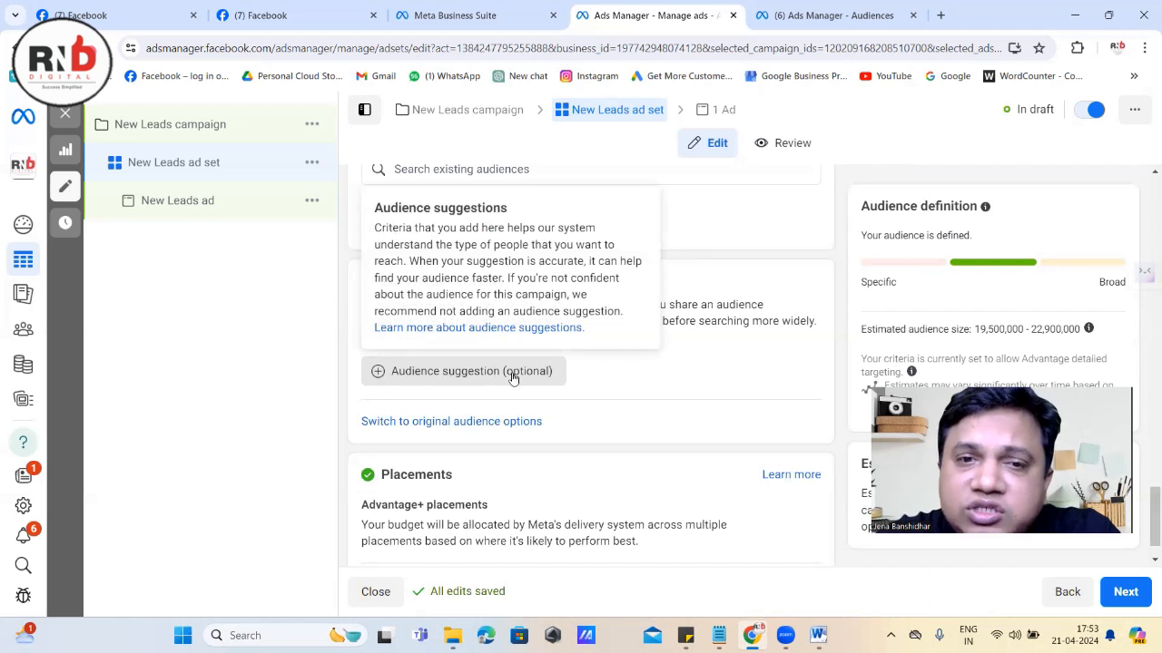
pyautogui.click(449, 379)
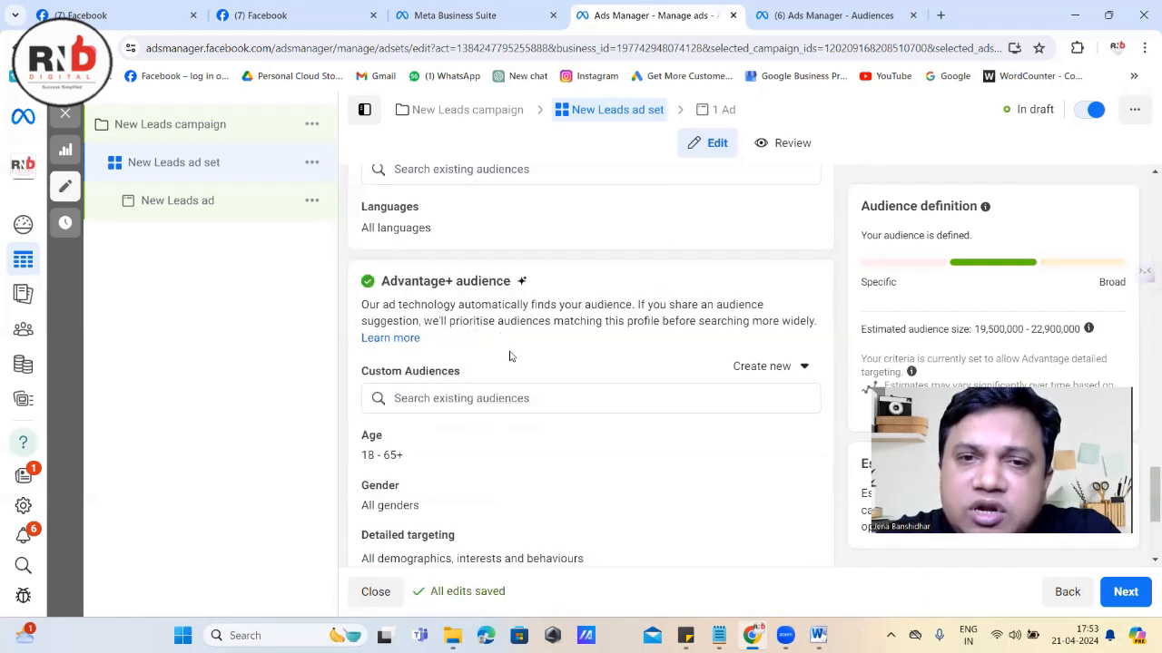
pyautogui.scroll(-2, 449, 410)
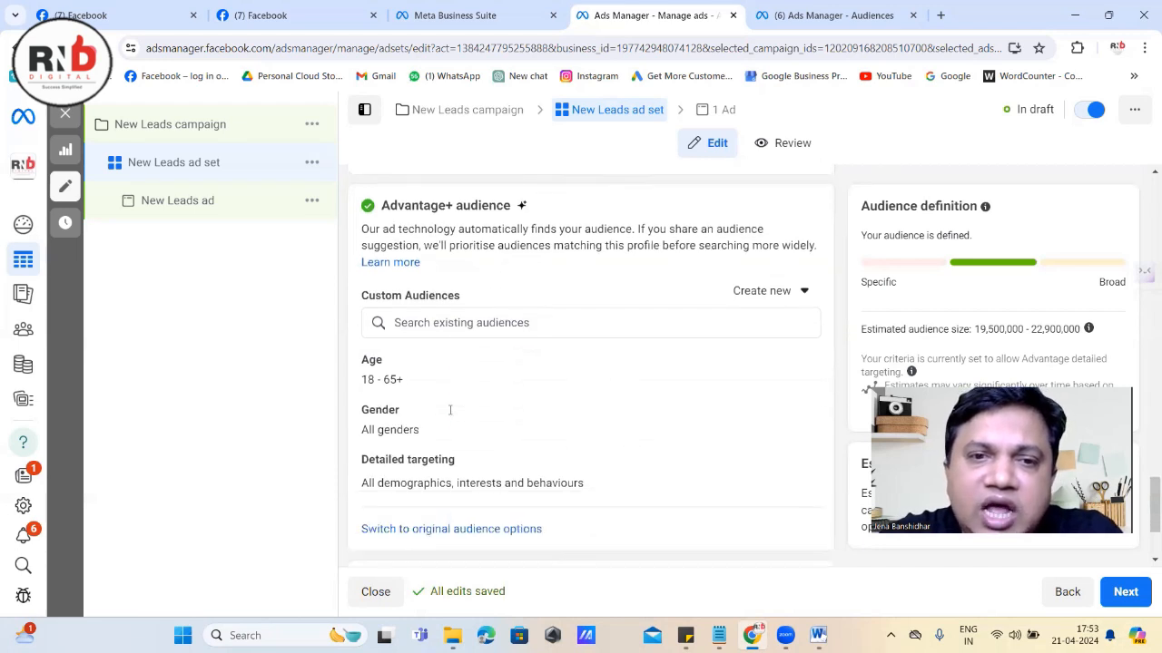
pyautogui.scroll(-1, 449, 410)
pyautogui.scroll(1, 450, 414)
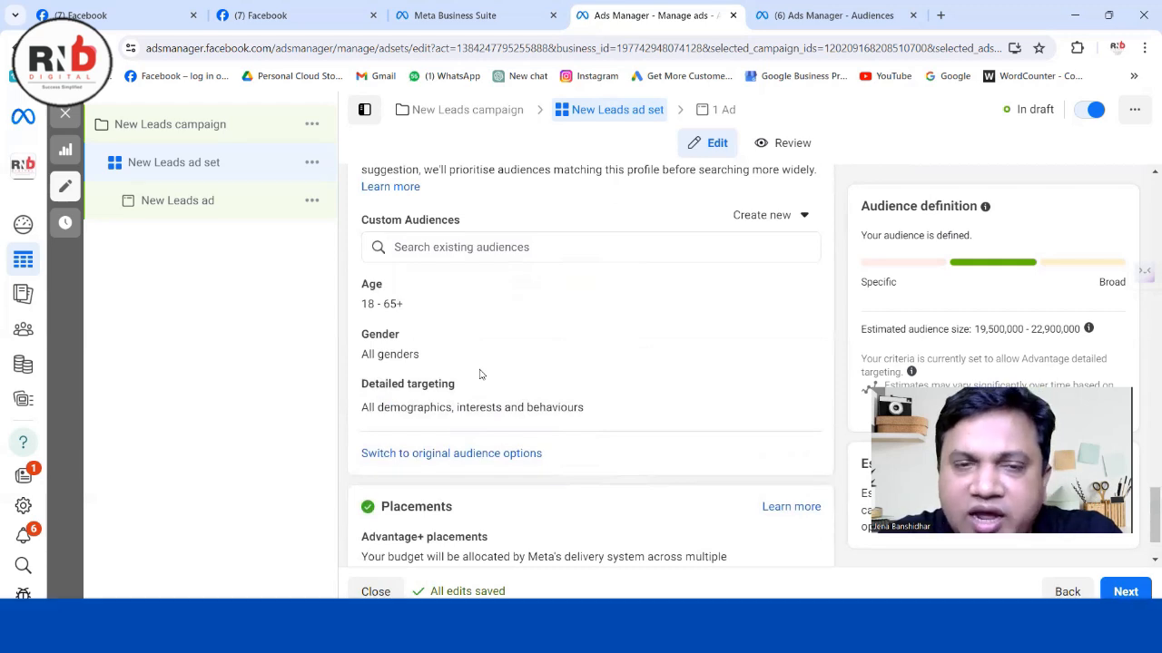
pyautogui.scroll(1, 416, 288)
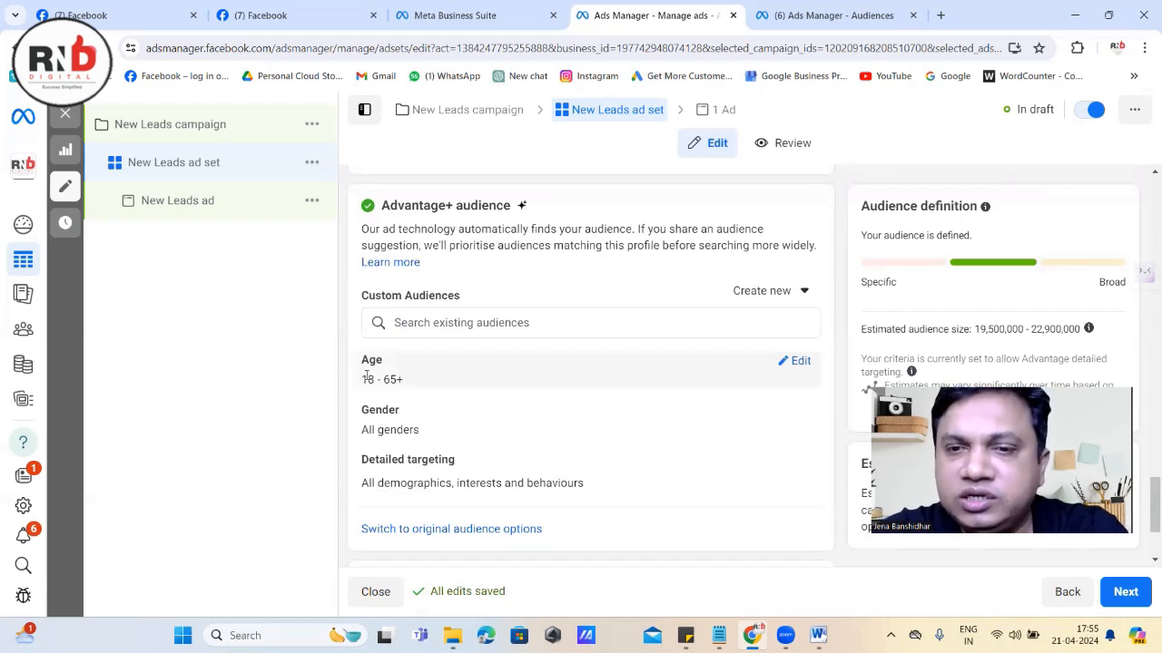
# Look up the age range in the Word targeting document and set the suggested audience's minimum age to 30 in Ads Manager
pyautogui.click(818, 635)
pyautogui.scroll(-2, 744, 564)
pyautogui.scroll(-1, 313, 485)
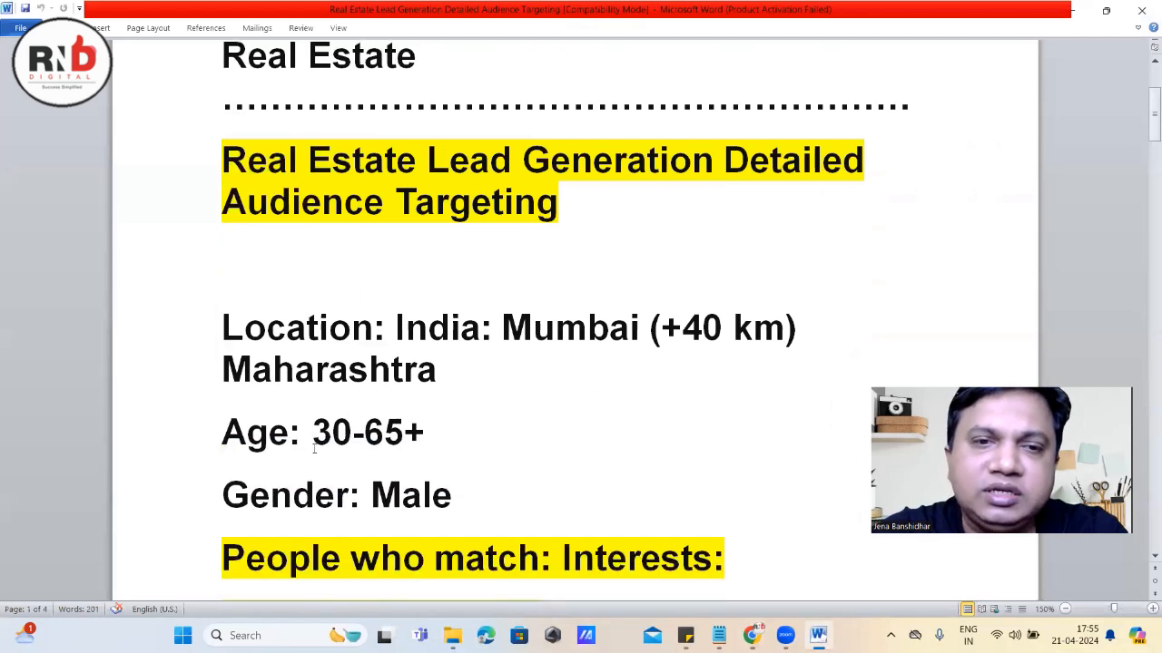
pyautogui.moveTo(314, 429); pyautogui.dragTo(422, 416)
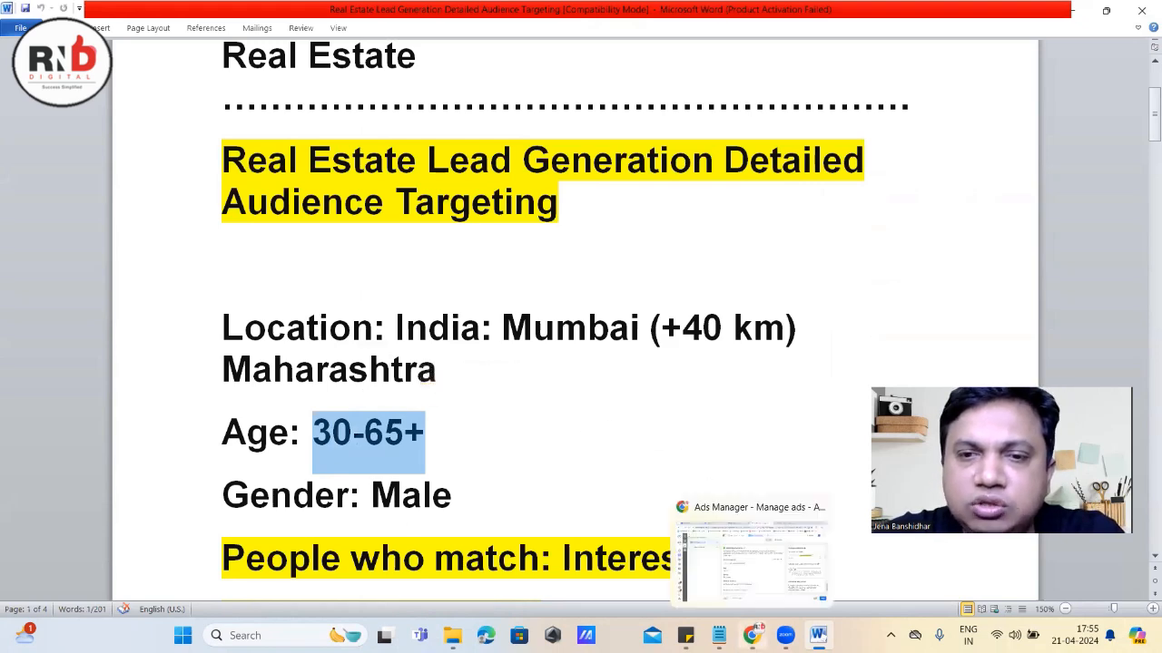
pyautogui.click(752, 635)
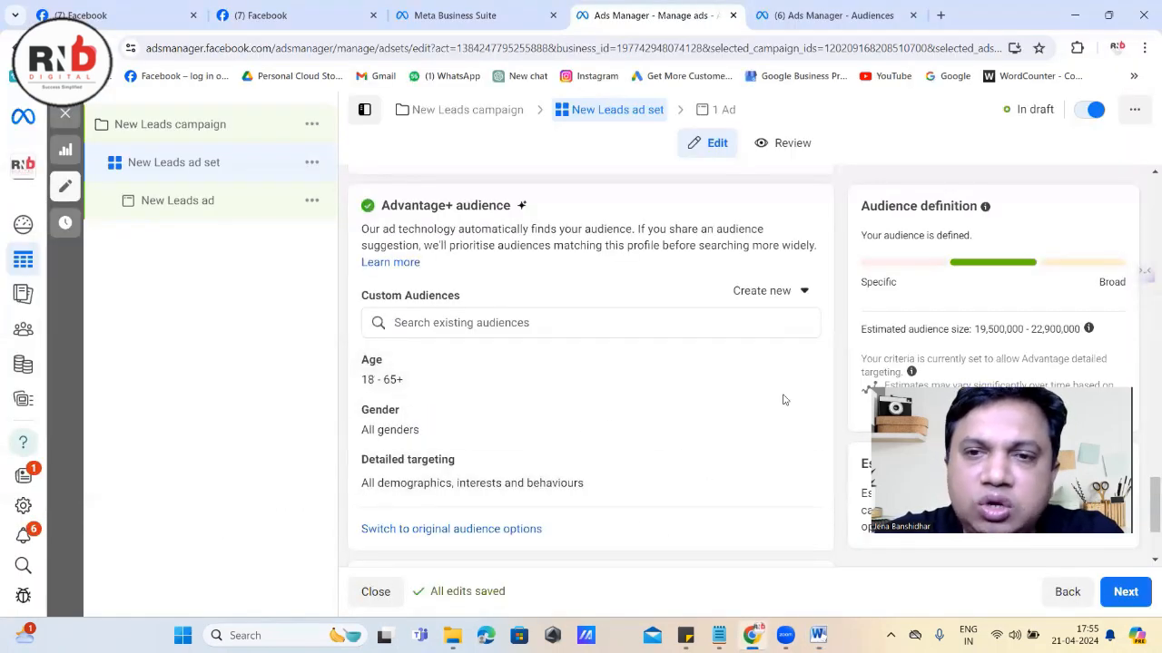
pyautogui.click(800, 362)
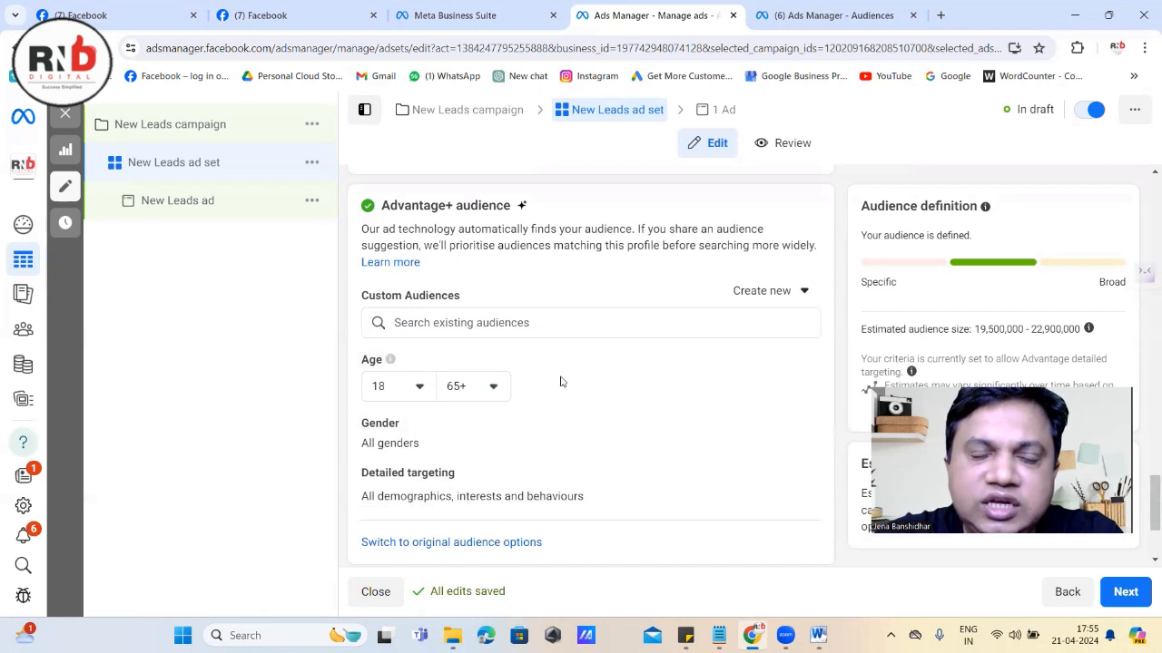
pyautogui.click(413, 388)
pyautogui.scroll(-3, 413, 327)
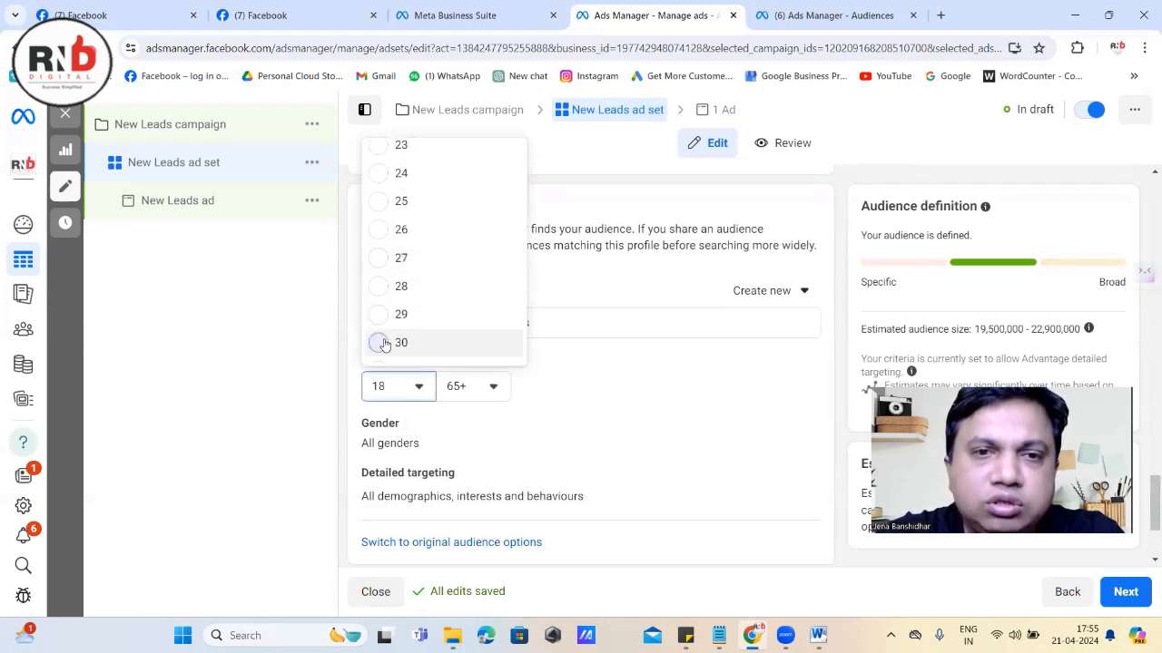
pyautogui.click(382, 343)
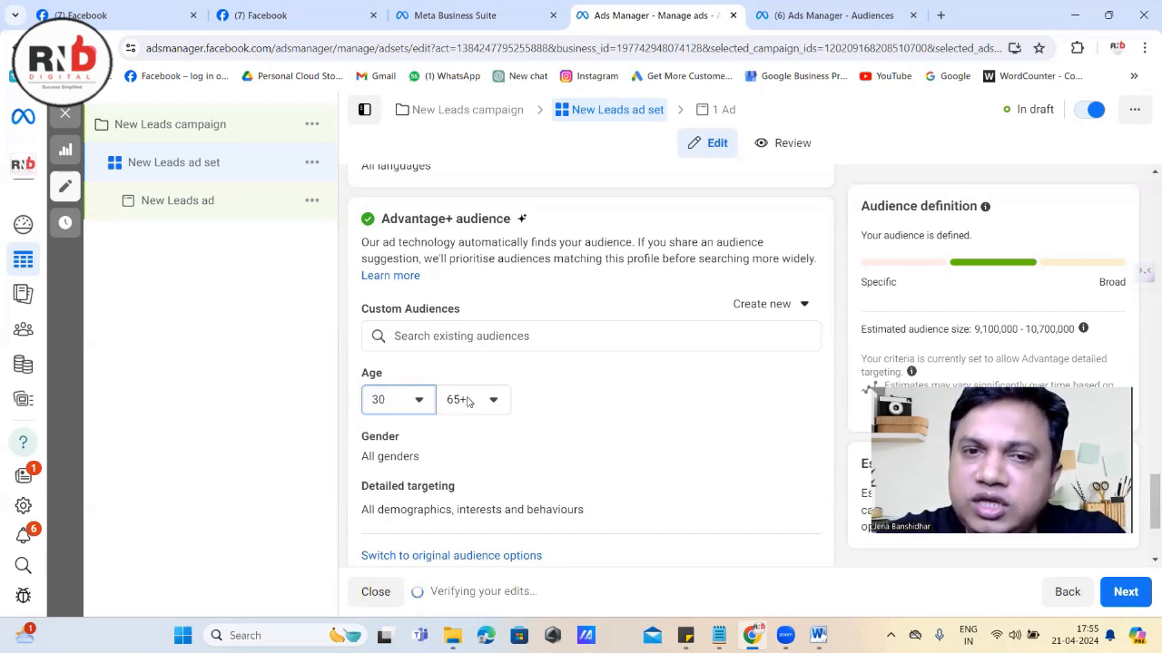
# Edit the gender of the audience suggestion and restrict it to Men
pyautogui.scroll(1, 514, 391)
pyautogui.scroll(1, 511, 389)
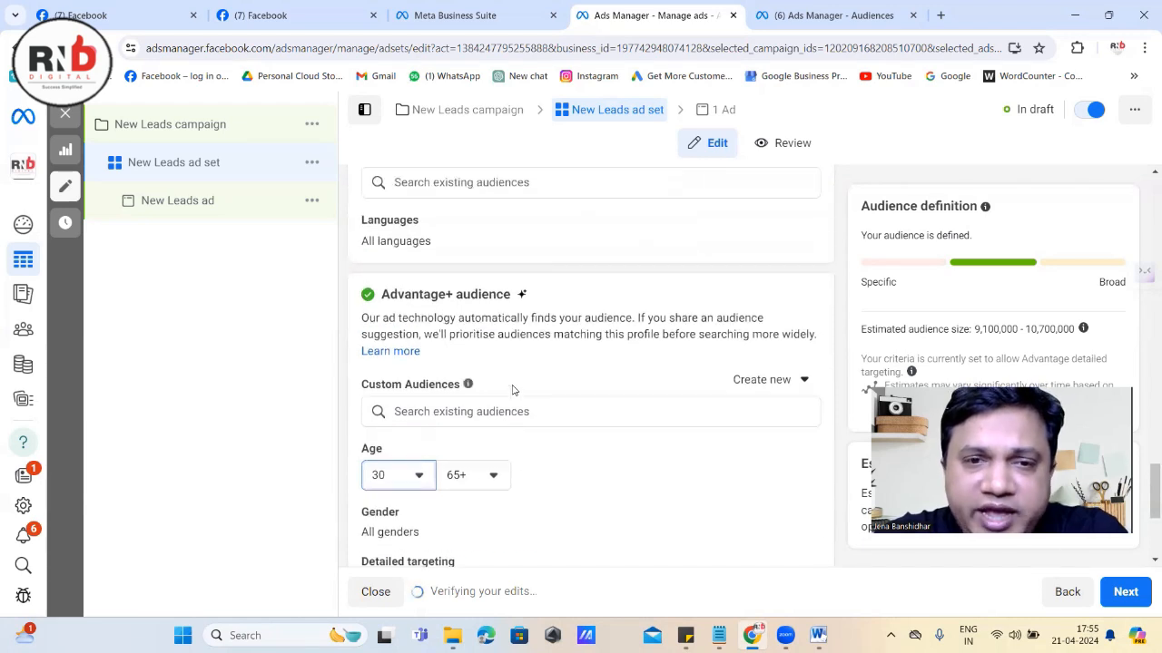
pyautogui.scroll(-3, 505, 381)
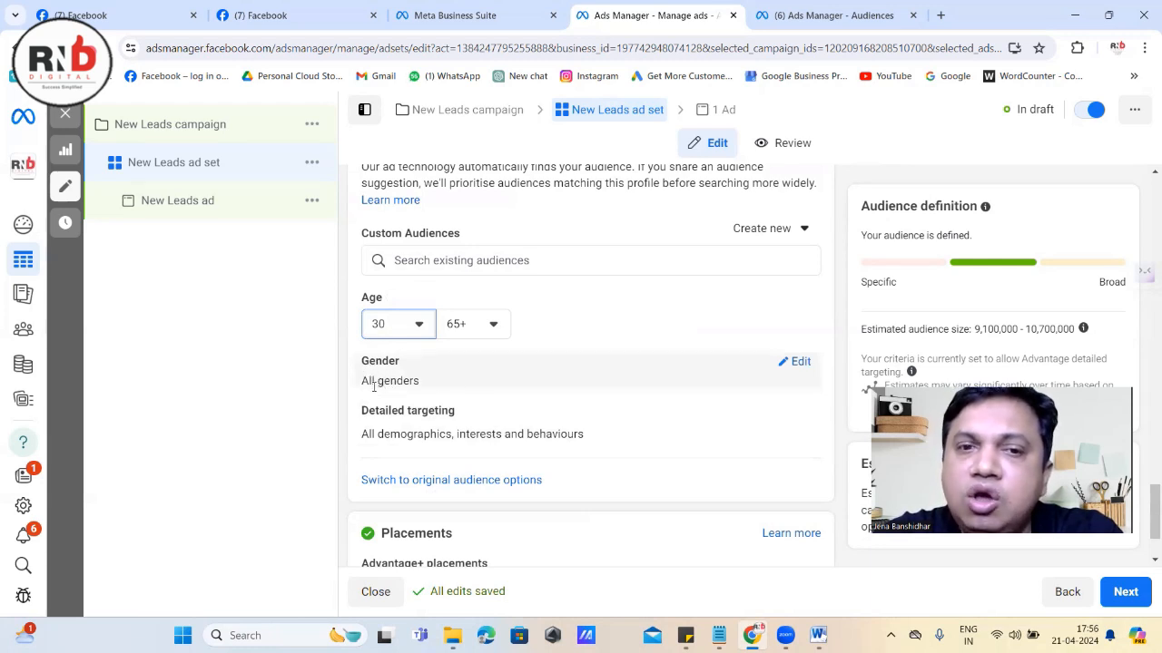
pyautogui.click(804, 367)
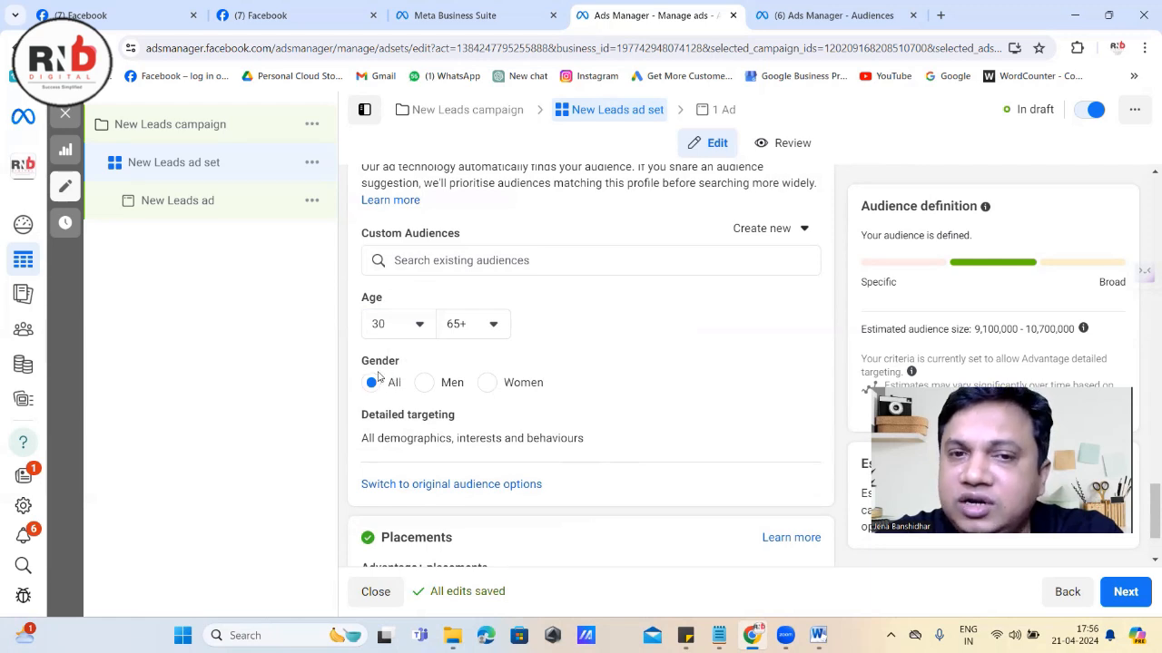
pyautogui.click(425, 383)
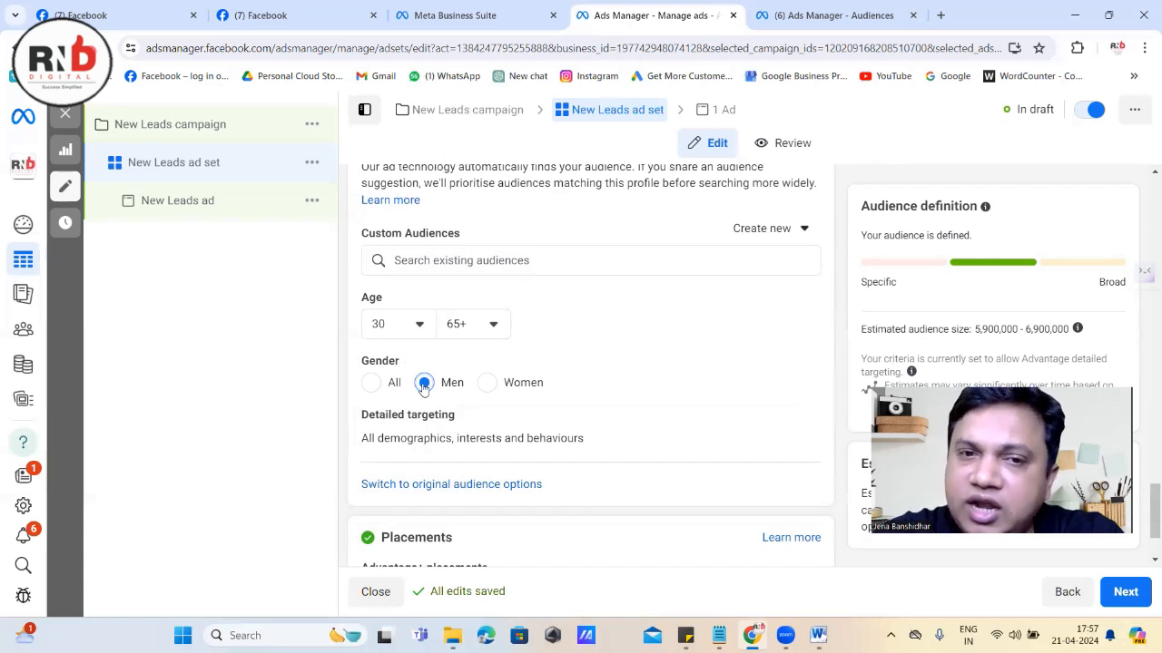
# Open detailed targeting for editing and look up the Properties Related interests in the Word targeting document
pyautogui.scroll(-1, 423, 388)
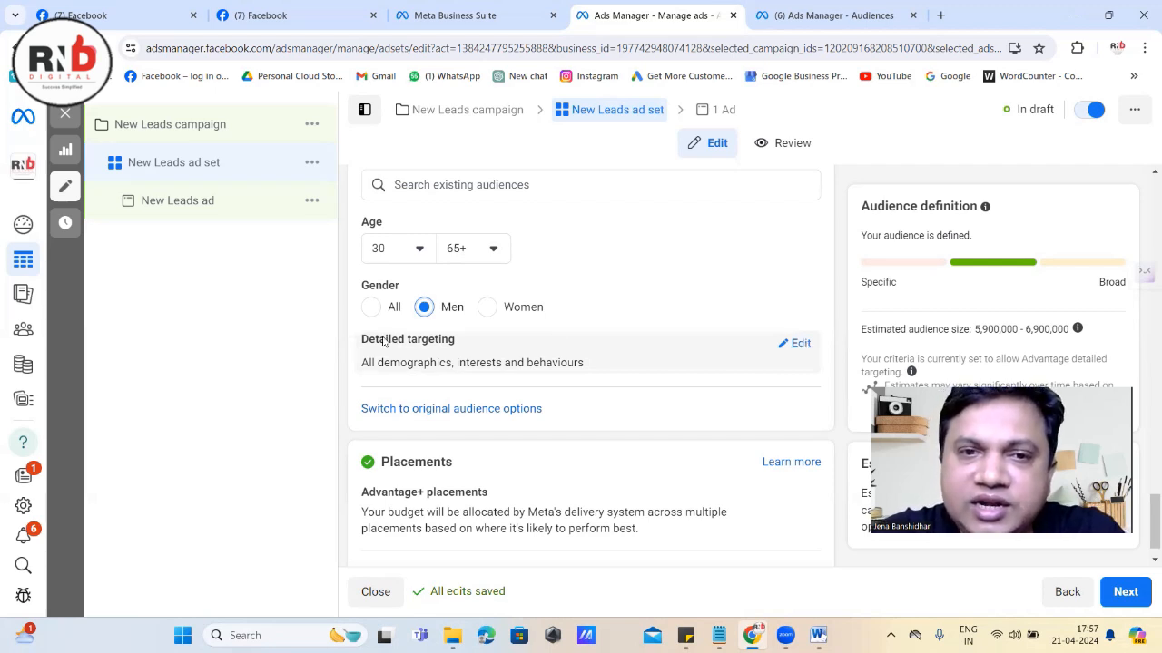
pyautogui.click(797, 345)
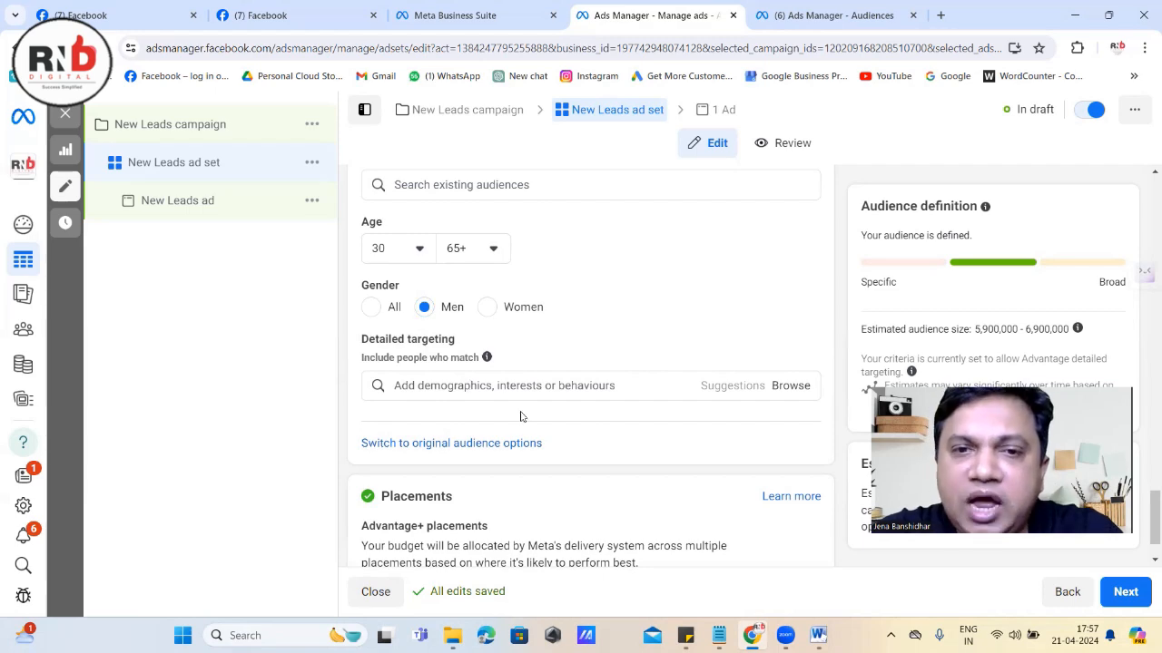
pyautogui.click(817, 635)
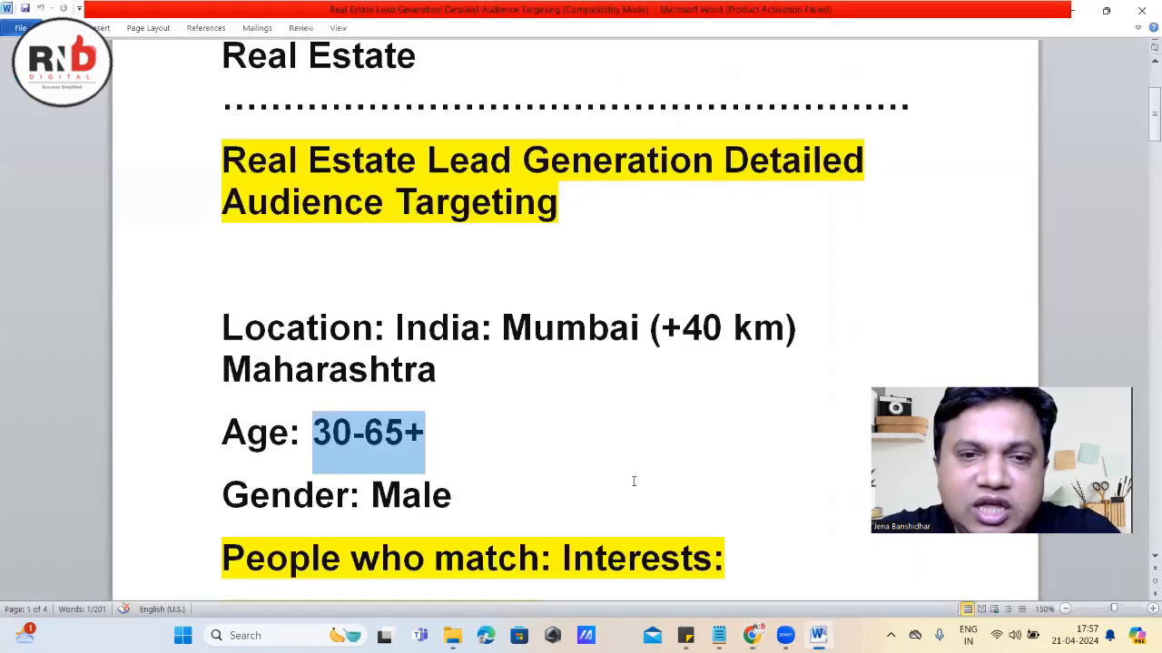
pyautogui.scroll(-3, 633, 480)
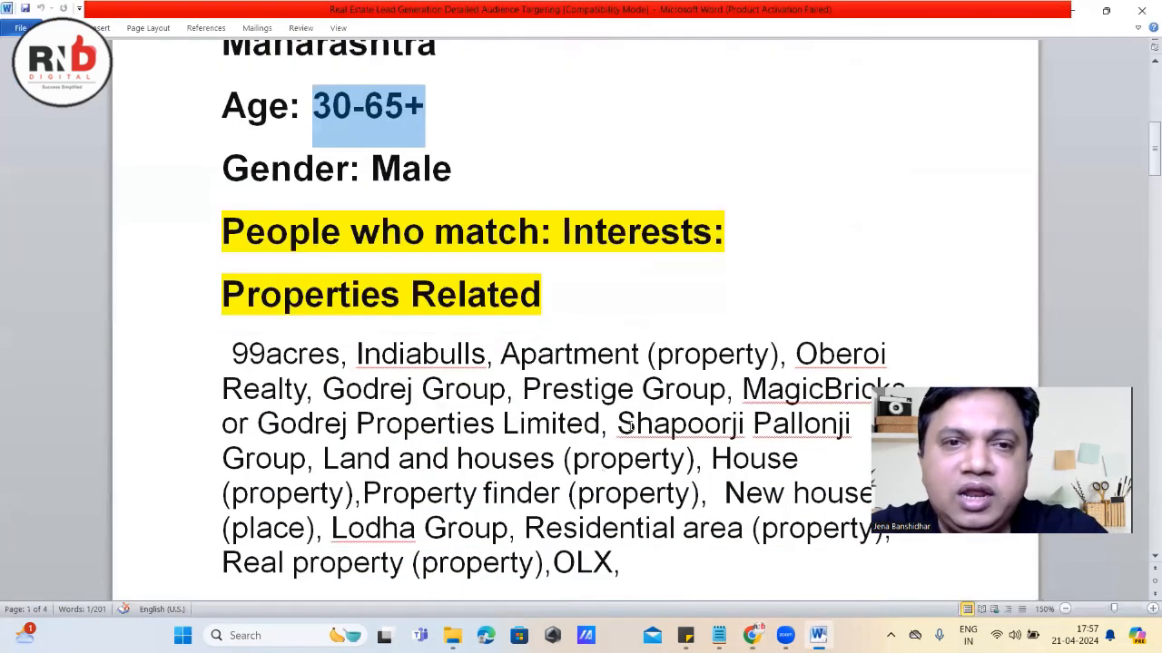
pyautogui.scroll(-1, 322, 302)
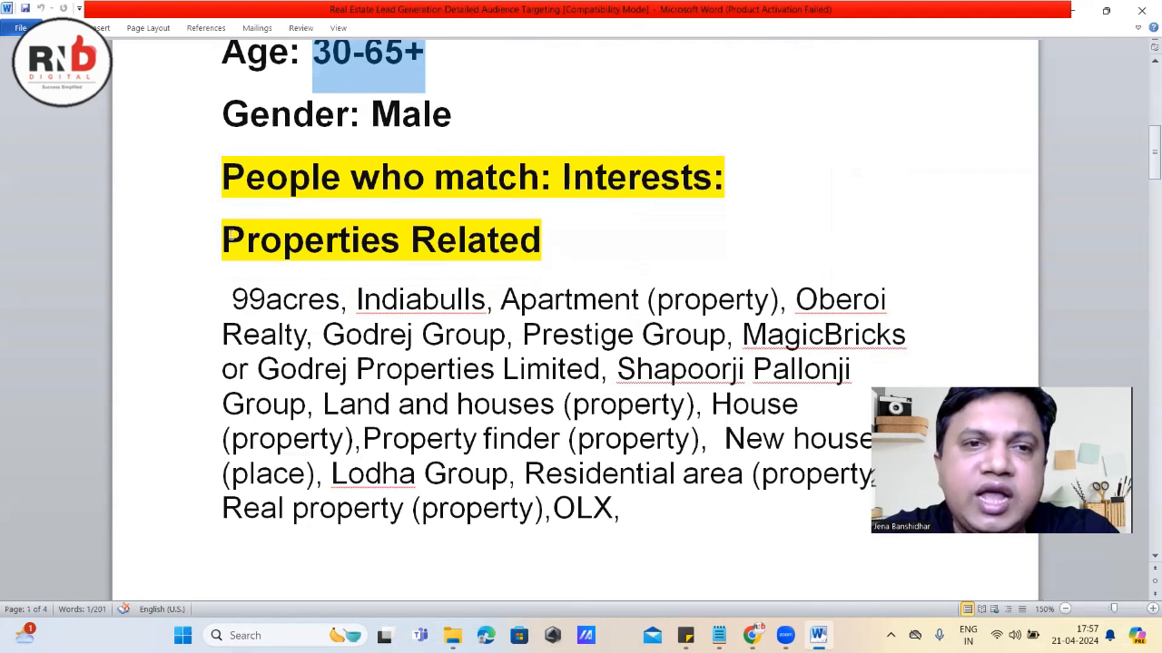
pyautogui.moveTo(225, 238); pyautogui.dragTo(525, 247)
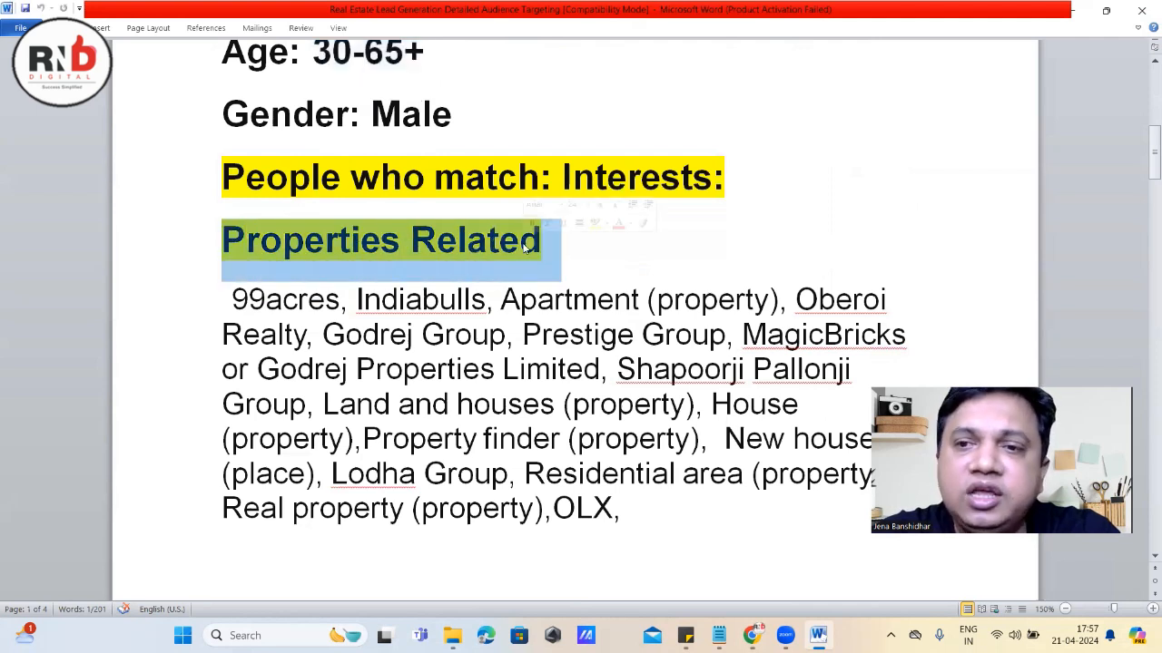
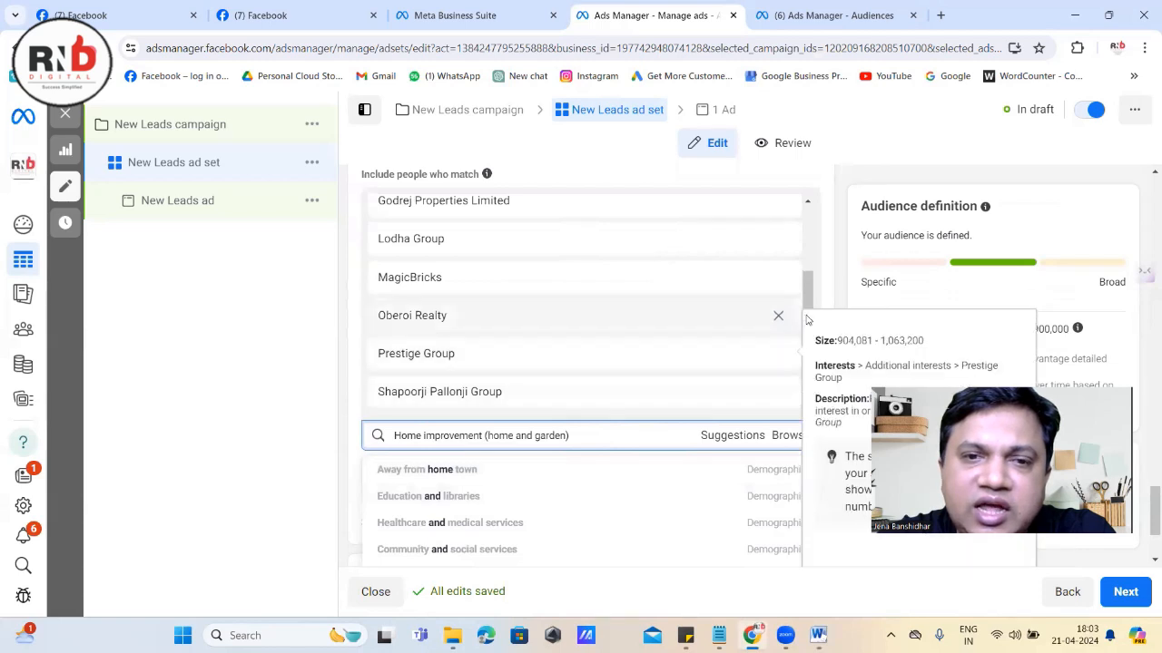
# Copy "Interior architecture (architecture)" from the Word document and replace the home improvement search in detailed targeting with it
pyautogui.scroll(-2, 530, 426)
pyautogui.scroll(-2, 531, 427)
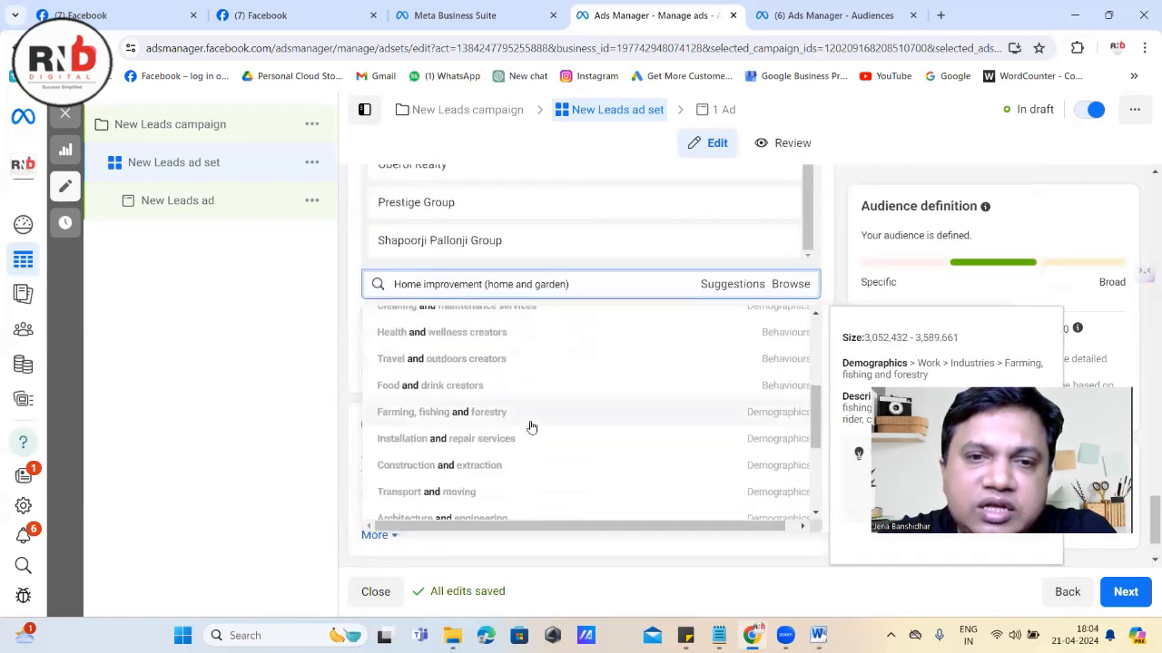
pyautogui.scroll(-3, 544, 423)
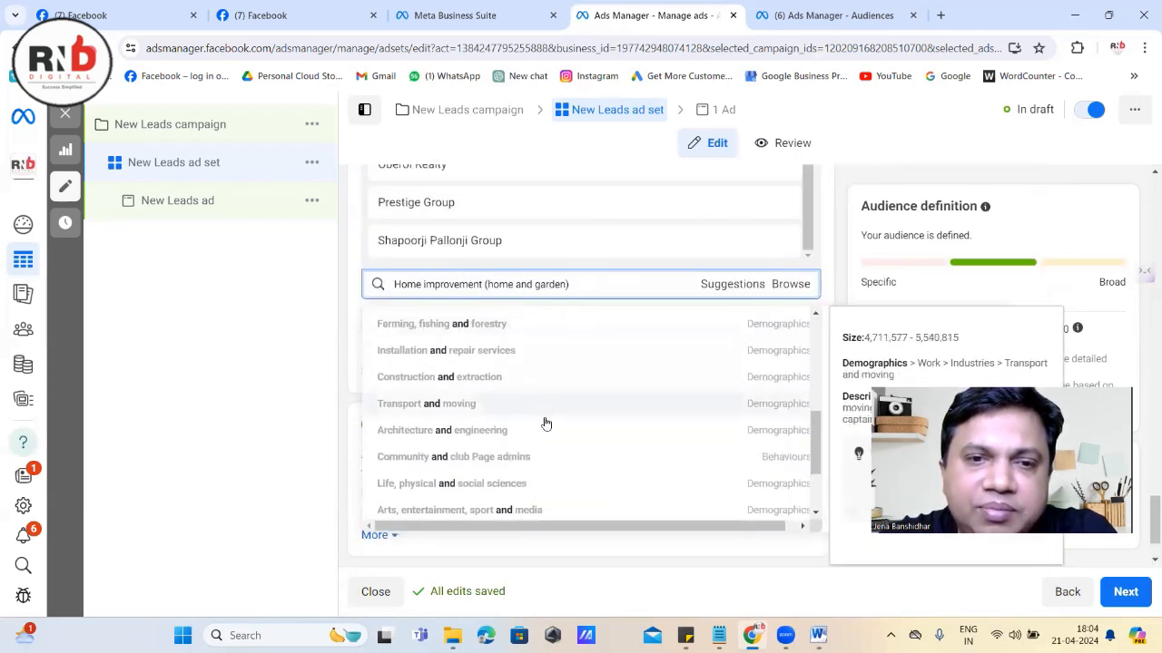
pyautogui.click(818, 635)
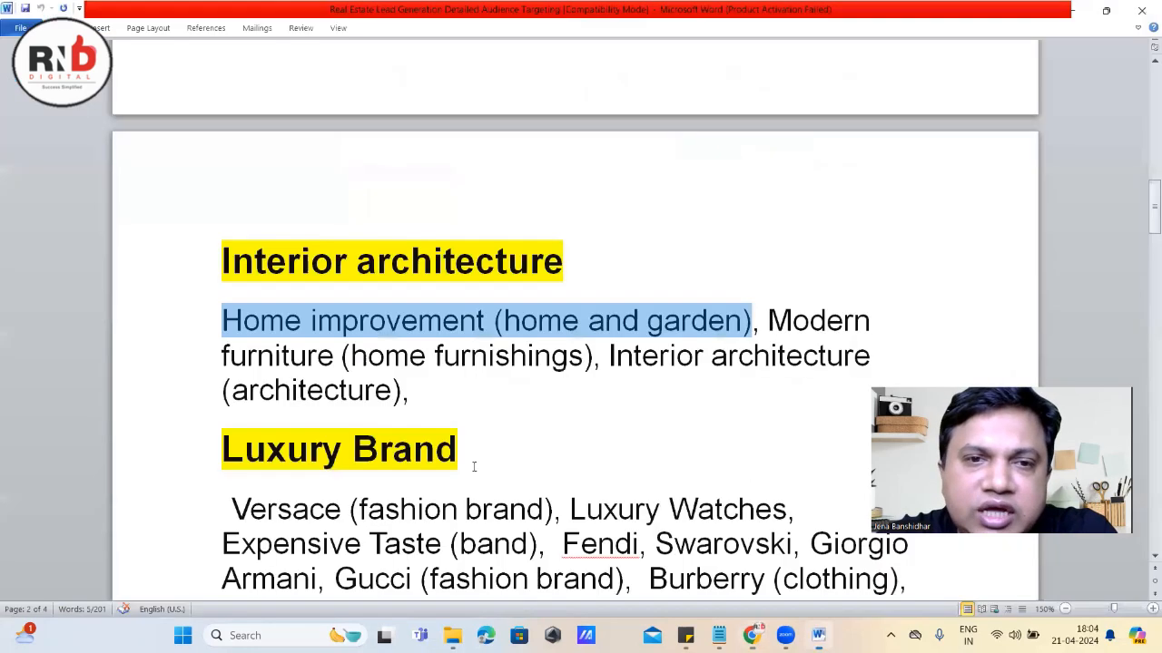
pyautogui.click(609, 355)
pyautogui.moveTo(609, 356); pyautogui.dragTo(408, 392)
pyautogui.hotkey('ctrl', 'c')
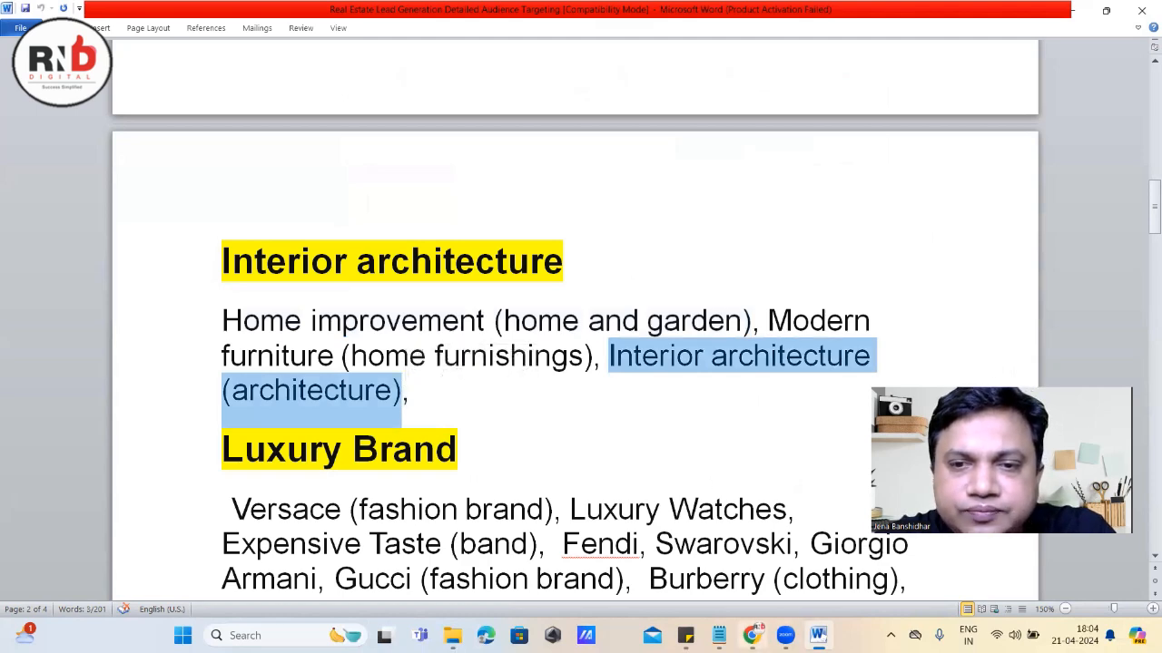
pyautogui.click(752, 635)
pyautogui.moveTo(576, 284); pyautogui.dragTo(381, 311)
pyautogui.press('BackSpace')
pyautogui.hotkey('ctrl', 'v')
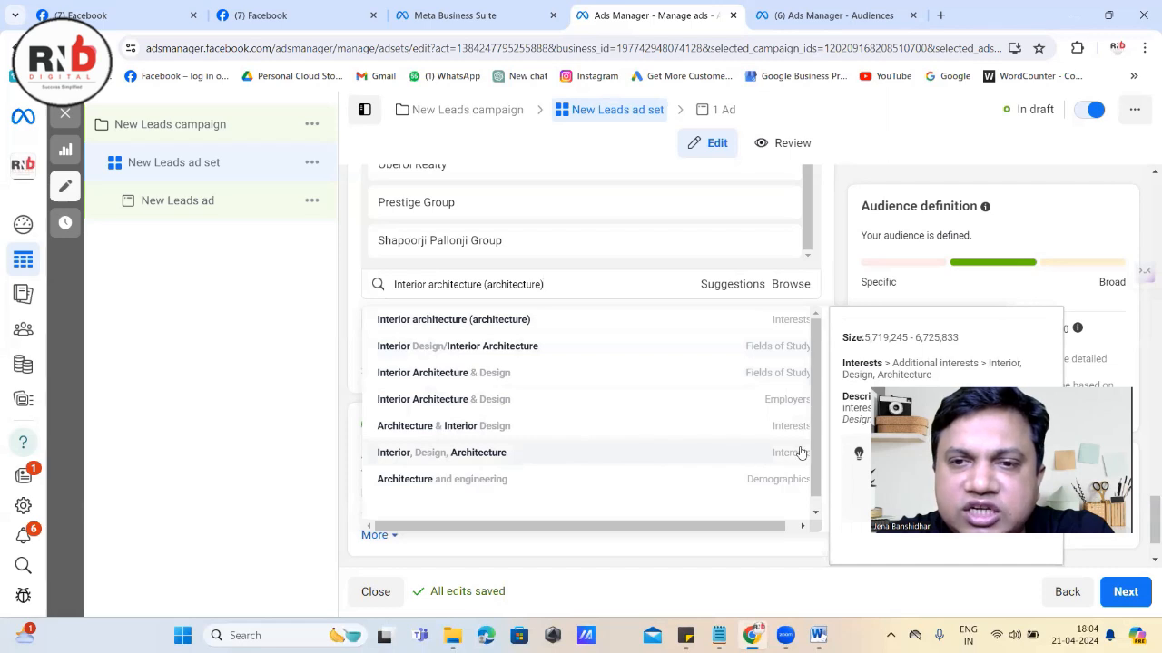
# Add the Interior architecture (architecture) interest to detailed targeting and review the Properties Related and Interior architecture lists in the Word document
pyautogui.click(465, 325)
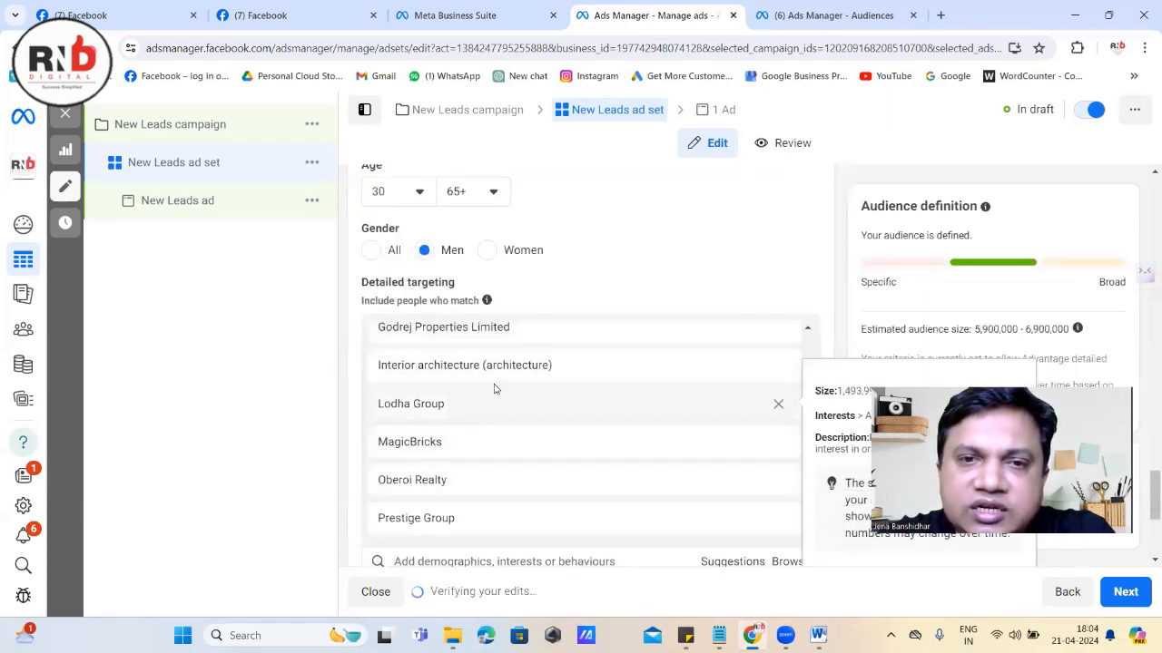
pyautogui.click(819, 636)
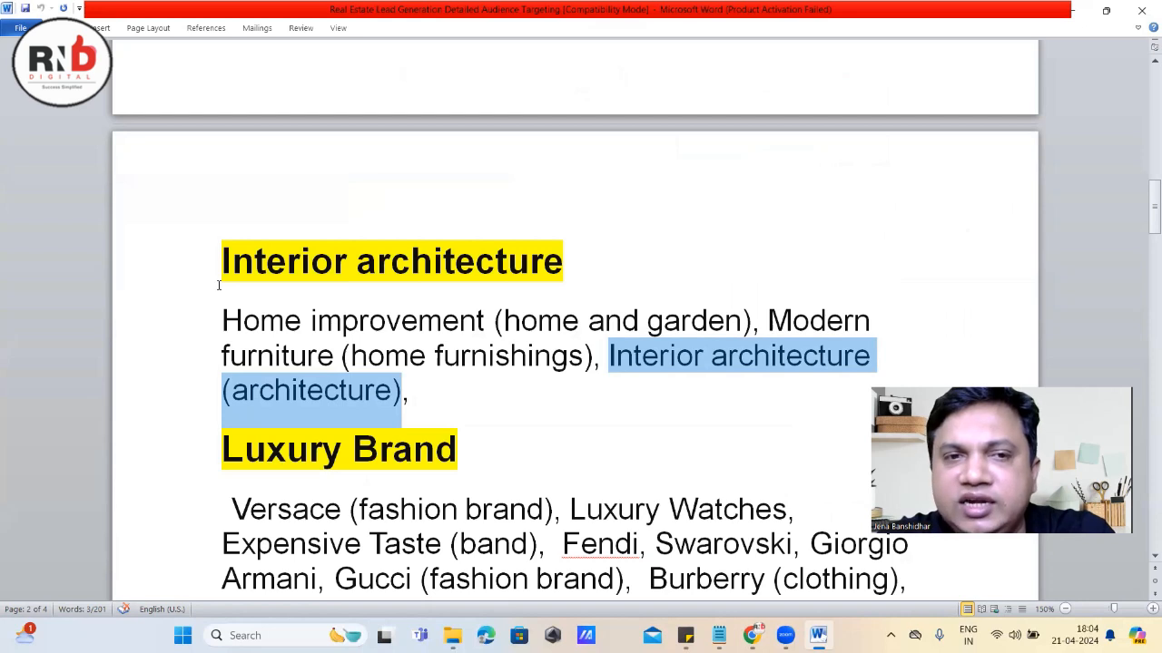
pyautogui.moveTo(223, 320); pyautogui.dragTo(417, 402)
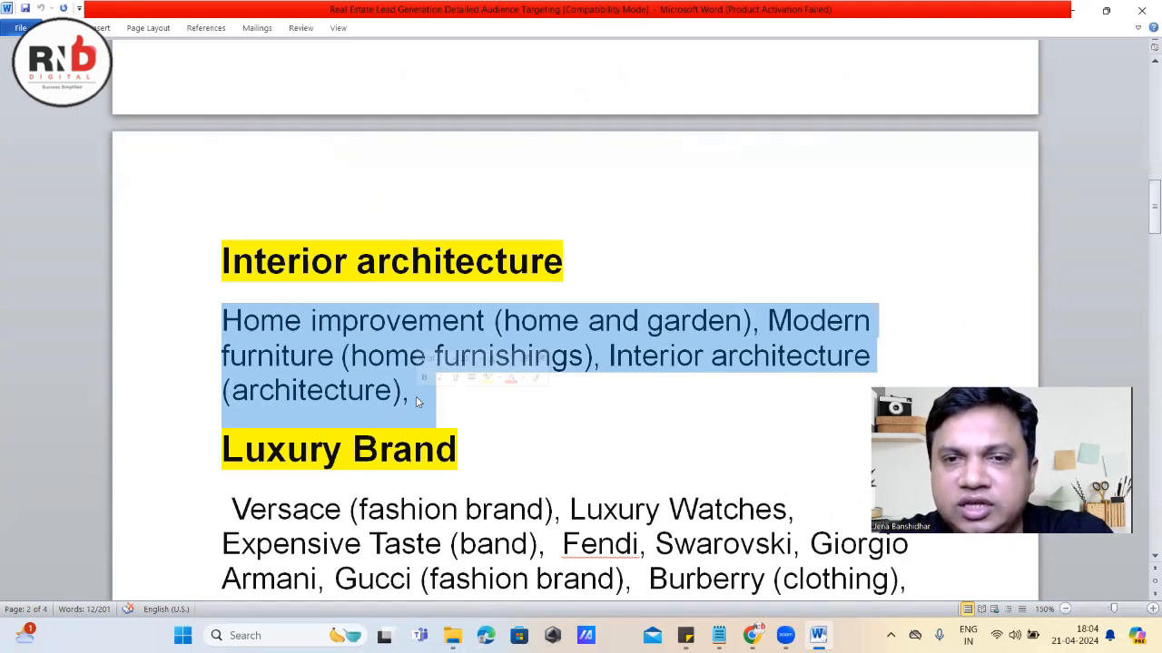
pyautogui.scroll(6, 416, 402)
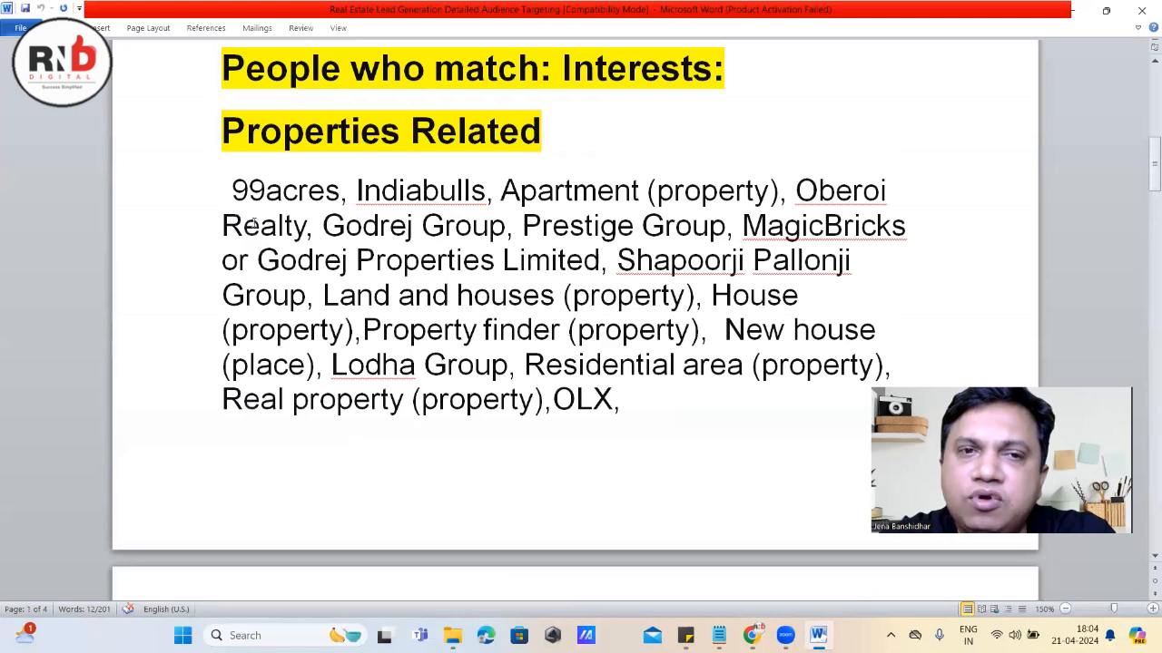
pyautogui.moveTo(221, 182); pyautogui.dragTo(634, 392)
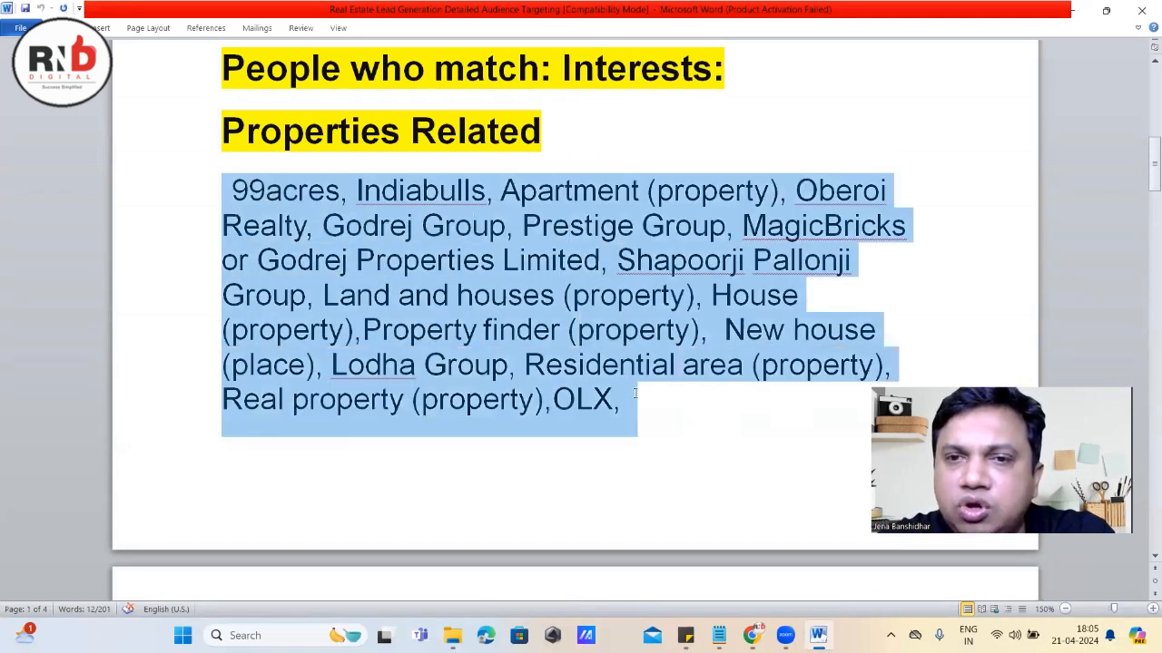
pyautogui.scroll(-8, 634, 392)
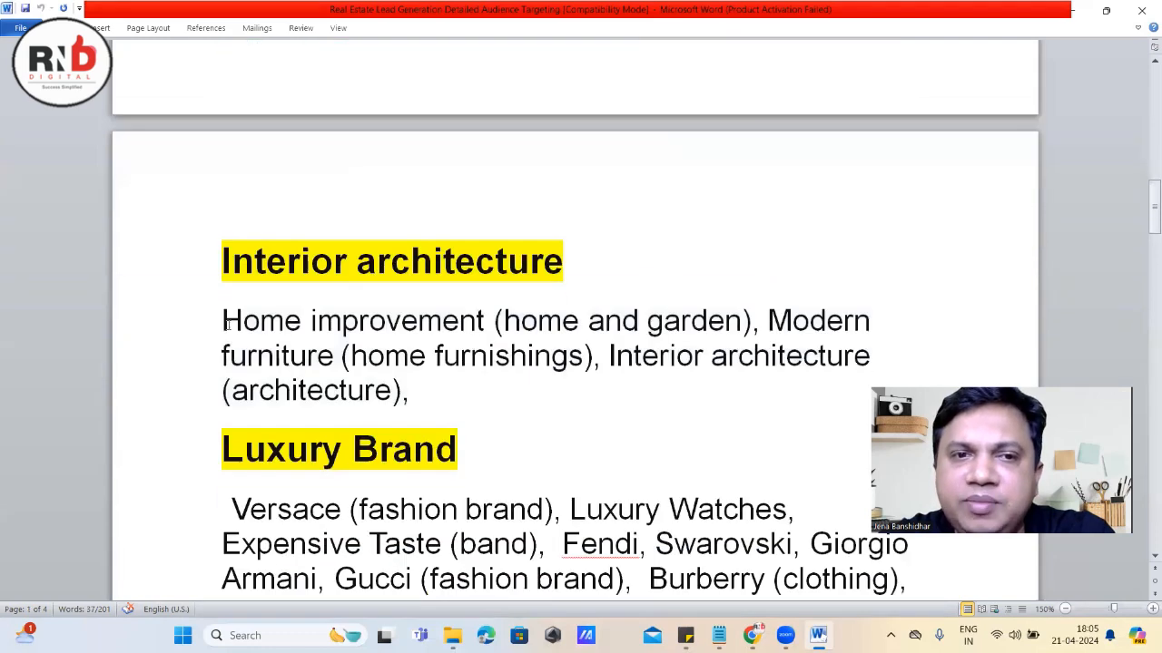
pyautogui.moveTo(224, 321); pyautogui.dragTo(414, 384)
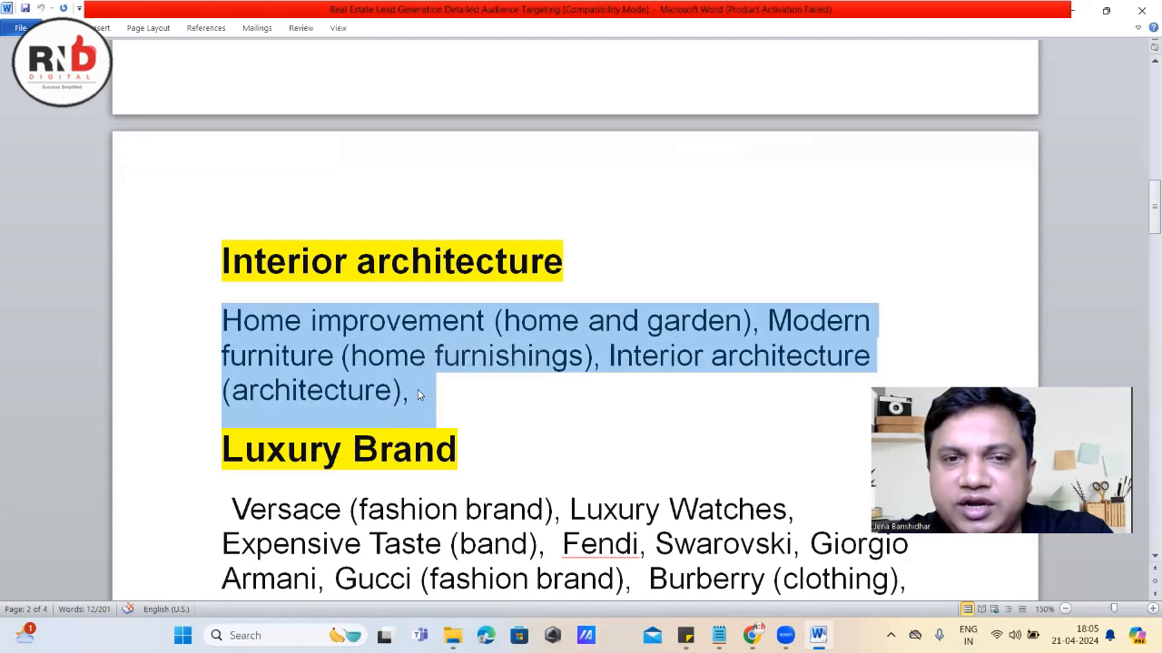
# Examine the brands and luxury interests listed under Luxury Brand in the Word targeting document
pyautogui.scroll(-2, 420, 390)
pyautogui.scroll(-1, 429, 372)
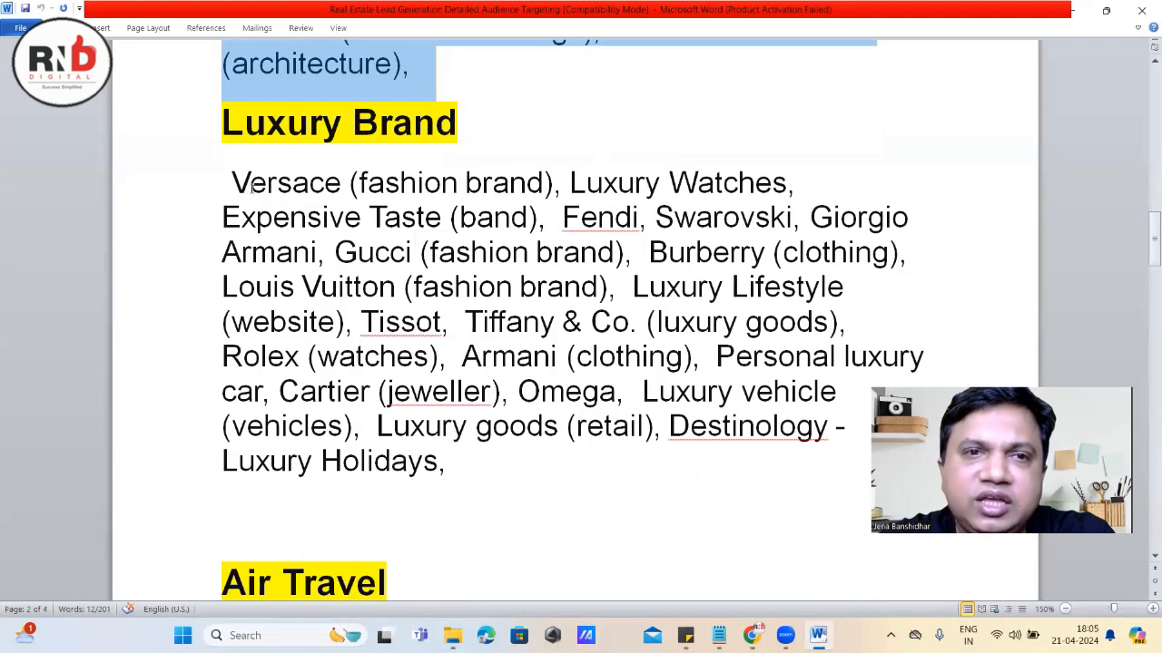
pyautogui.moveTo(229, 176); pyautogui.dragTo(493, 463)
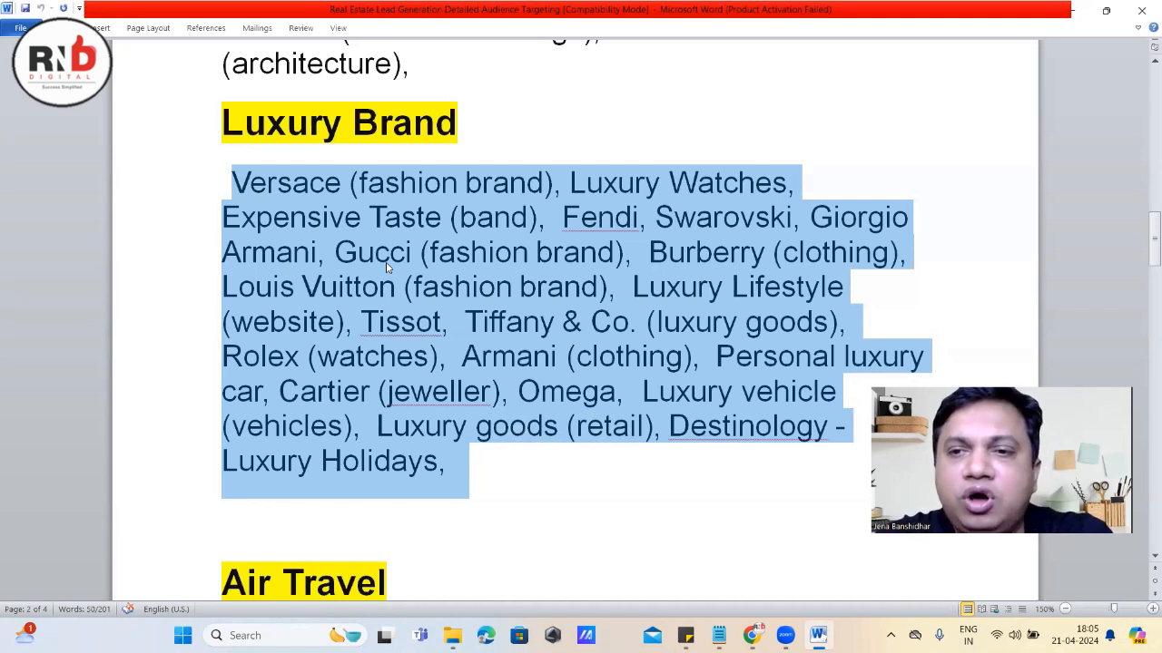
pyautogui.click(307, 182)
pyautogui.moveTo(223, 122); pyautogui.dragTo(457, 122)
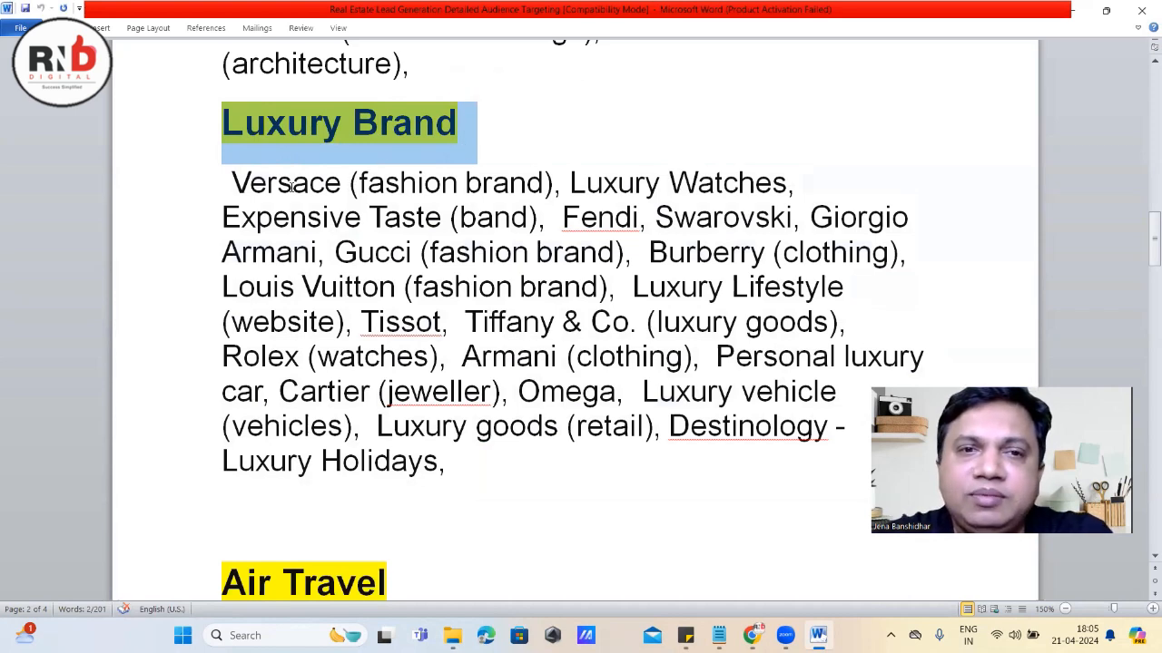
pyautogui.moveTo(231, 185); pyautogui.dragTo(461, 185)
pyautogui.moveTo(570, 185); pyautogui.dragTo(786, 185)
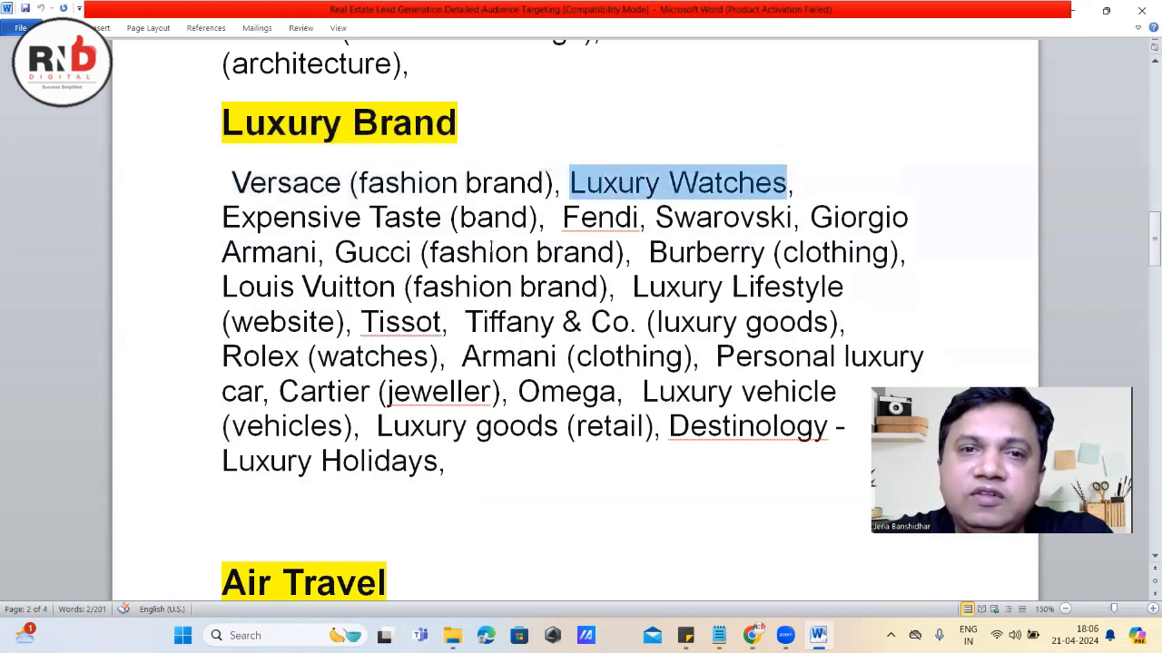
pyautogui.moveTo(561, 222); pyautogui.dragTo(641, 220)
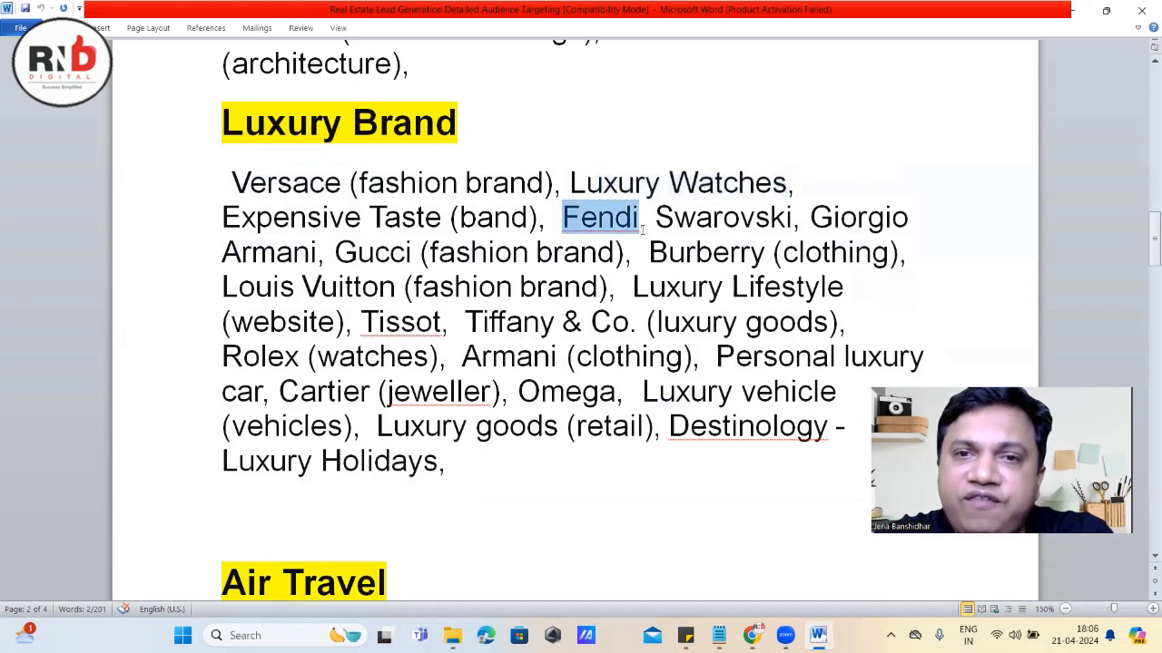
pyautogui.click(655, 220)
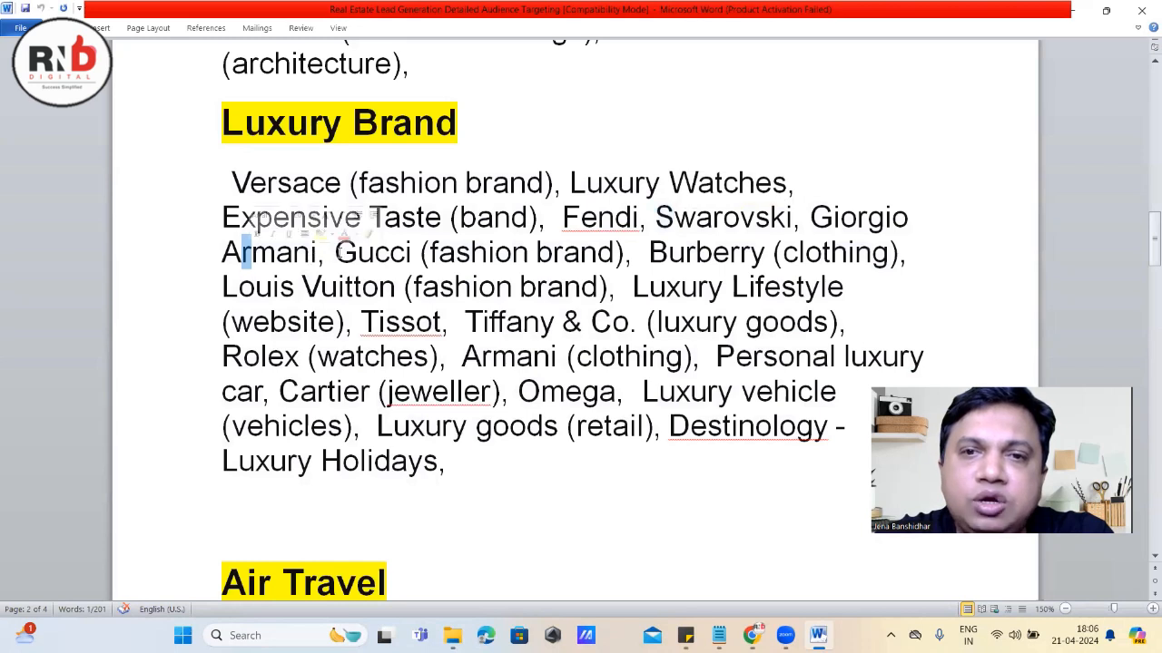
pyautogui.moveTo(334, 254); pyautogui.dragTo(357, 254)
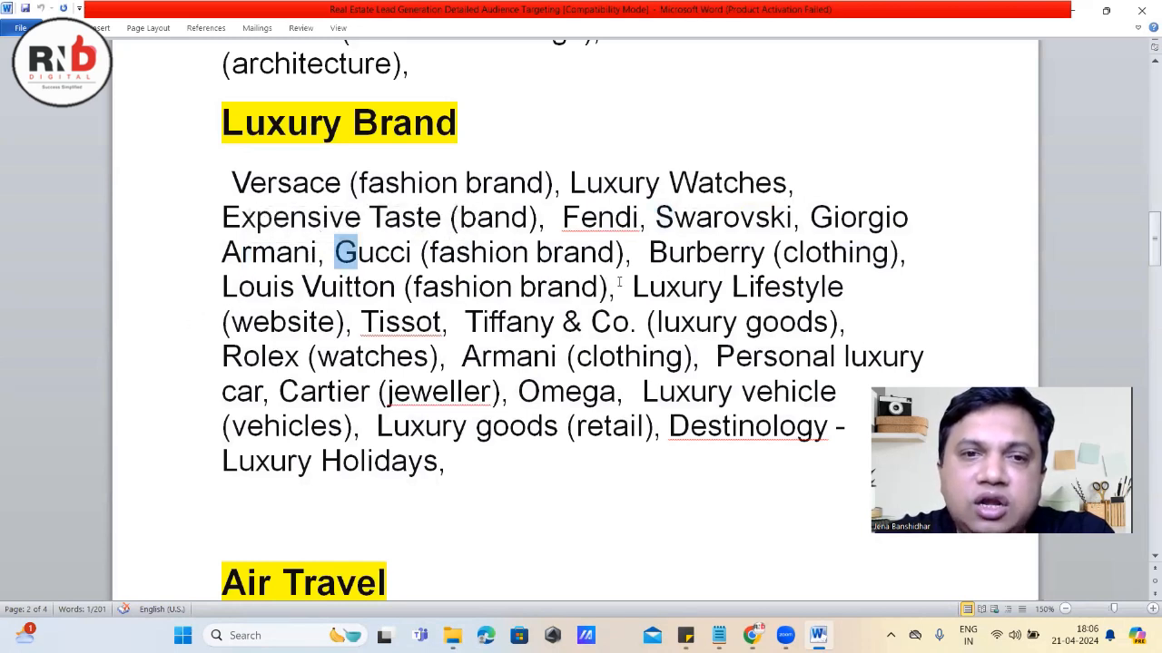
pyautogui.moveTo(616, 287); pyautogui.dragTo(633, 287)
pyautogui.moveTo(360, 322); pyautogui.dragTo(380, 317)
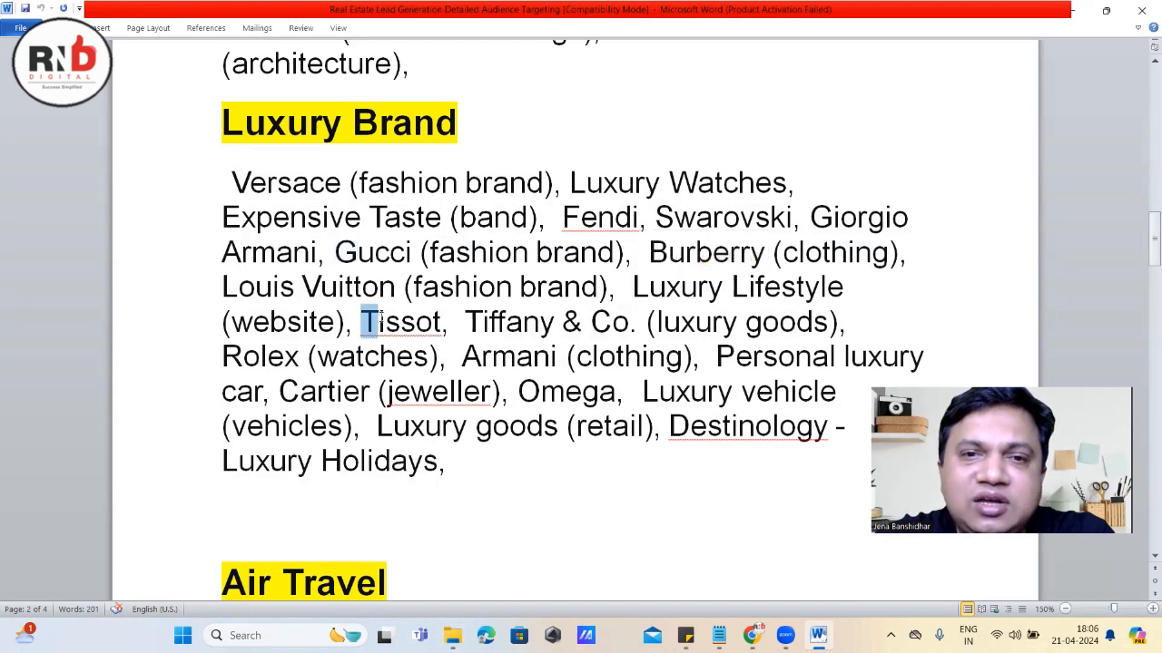
pyautogui.moveTo(481, 322); pyautogui.dragTo(508, 322)
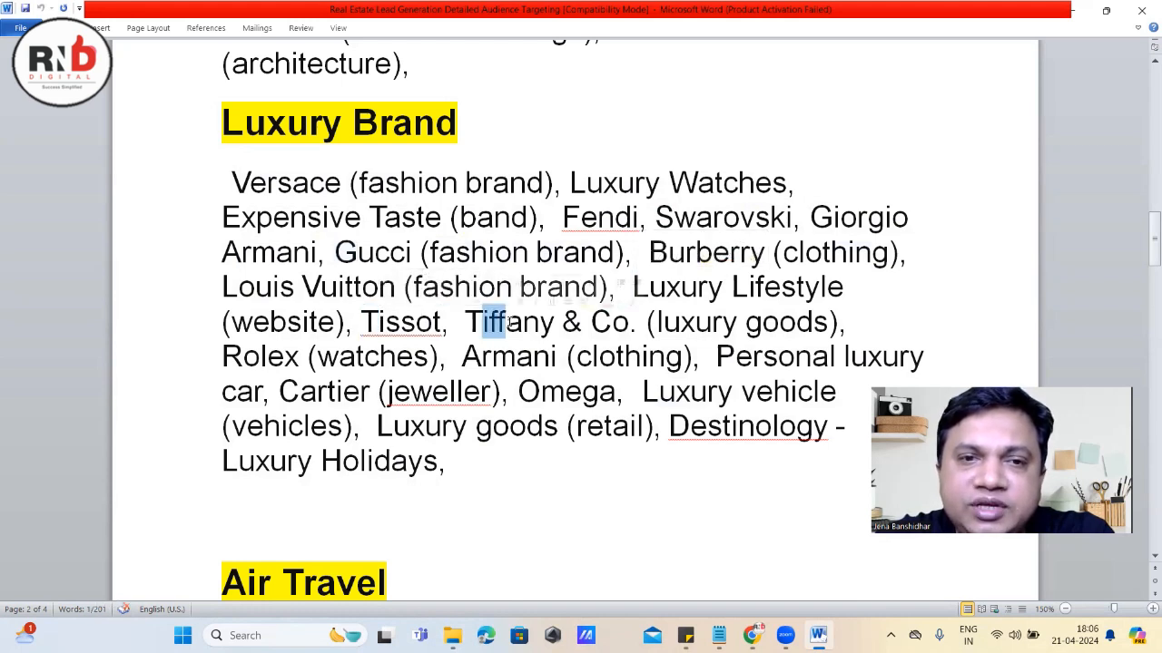
pyautogui.moveTo(300, 392); pyautogui.dragTo(349, 388)
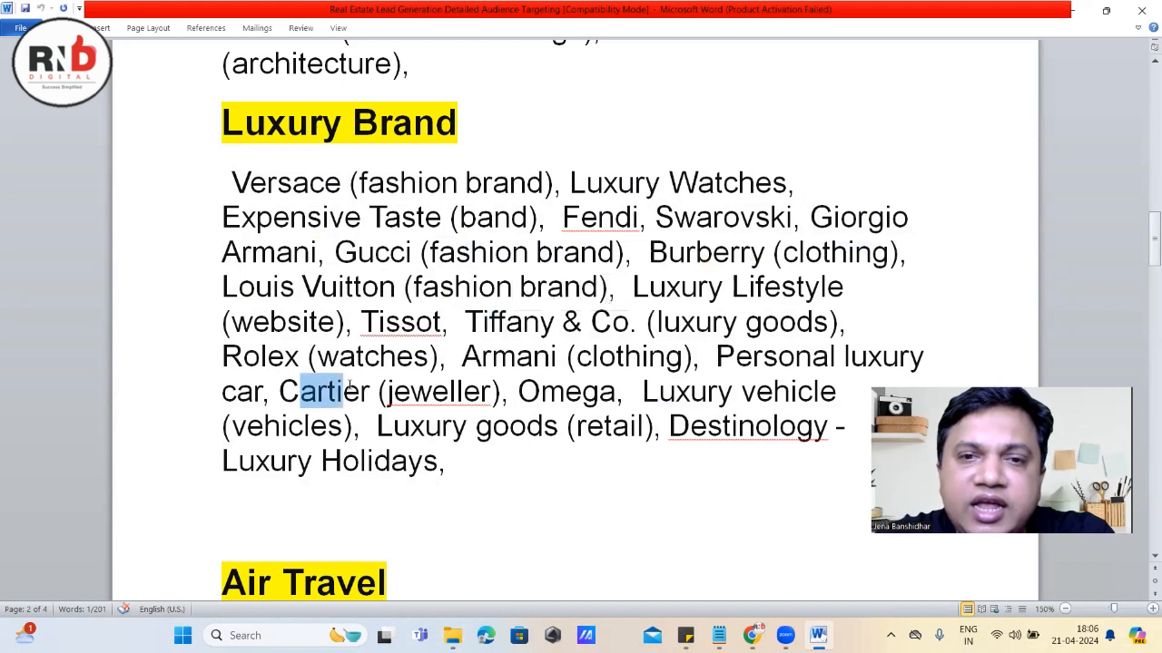
pyautogui.moveTo(491, 391); pyautogui.dragTo(584, 389)
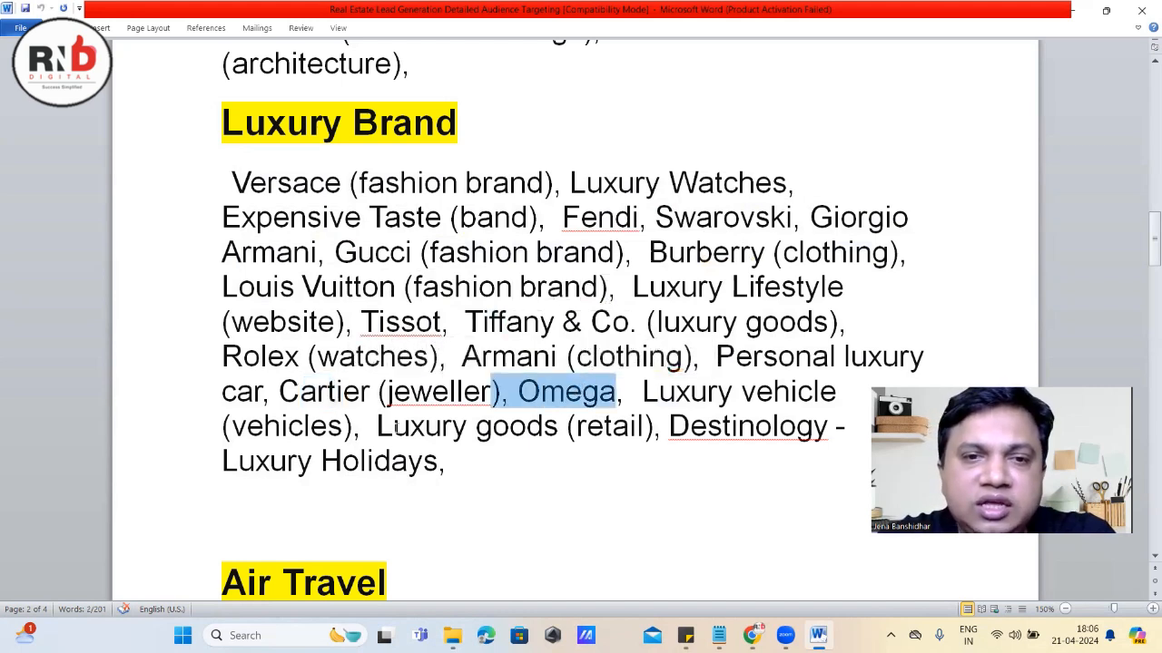
pyautogui.moveTo(393, 426); pyautogui.dragTo(410, 426)
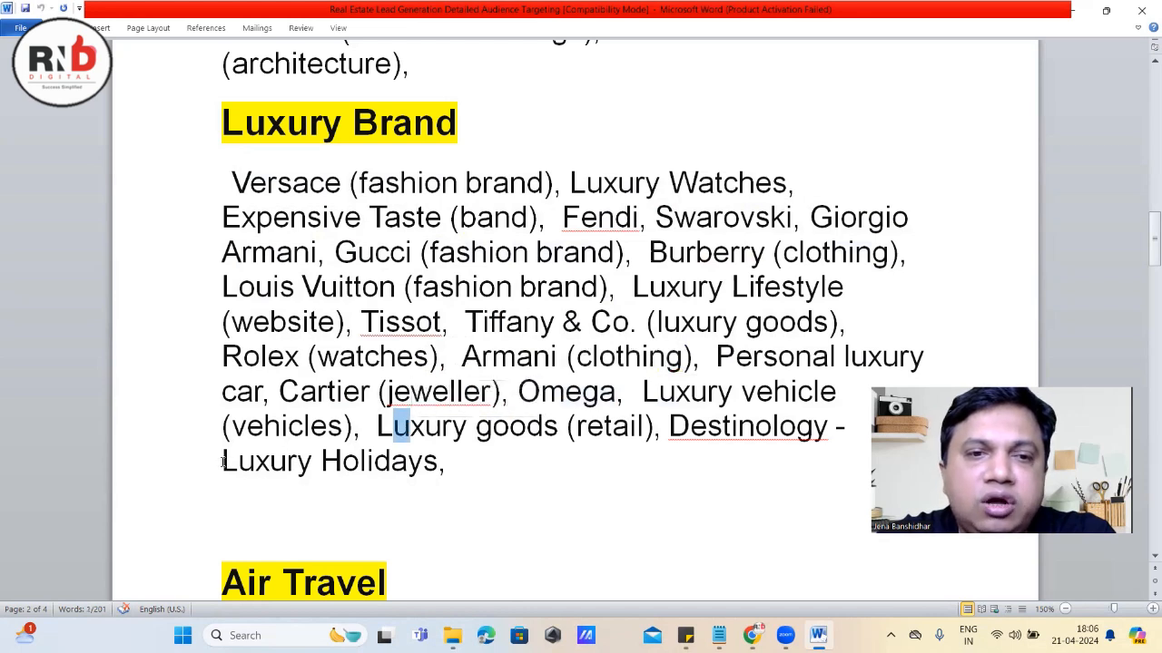
pyautogui.moveTo(221, 463); pyautogui.dragTo(287, 463)
pyautogui.moveTo(227, 181); pyautogui.dragTo(495, 467)
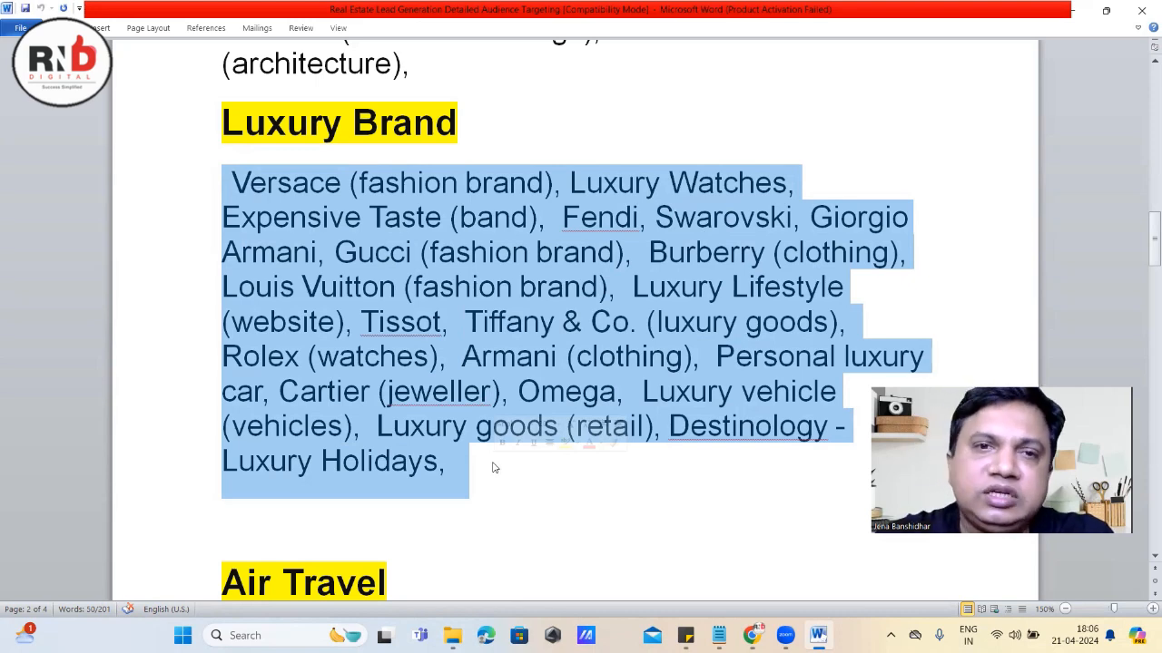
pyautogui.click(442, 227)
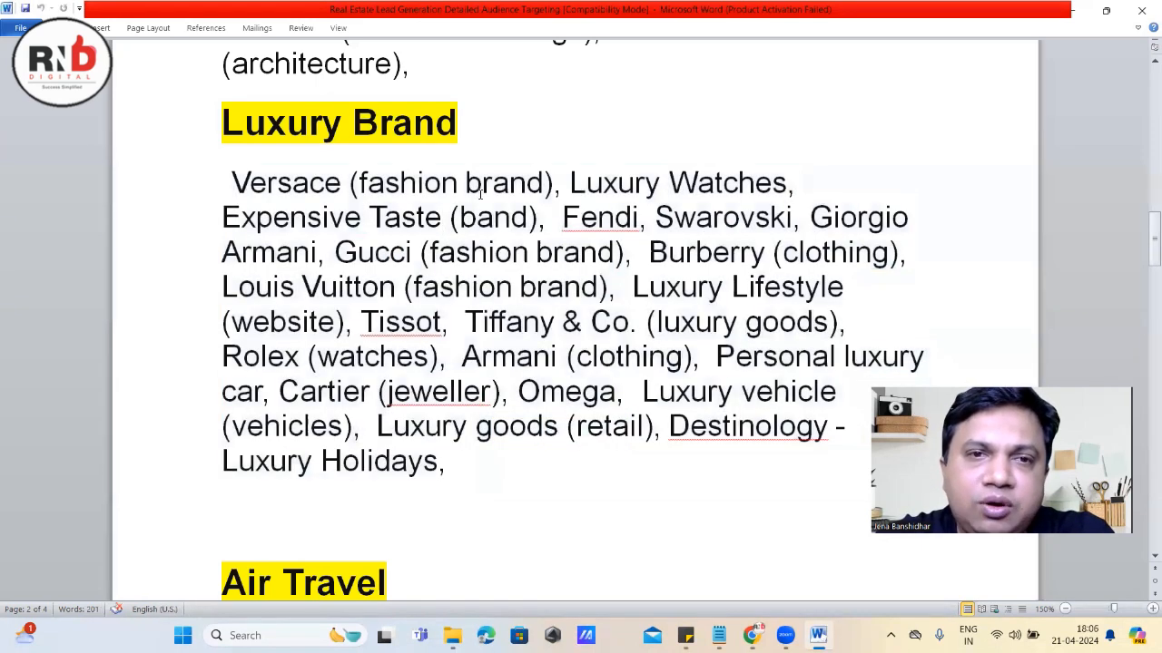
# Copy "Versace (fashion brand)," from the Word document and paste it into the detailed targeting search in Ads Manager
pyautogui.moveTo(230, 186); pyautogui.dragTo(552, 186)
pyautogui.hotkey('ctrl', 'c')
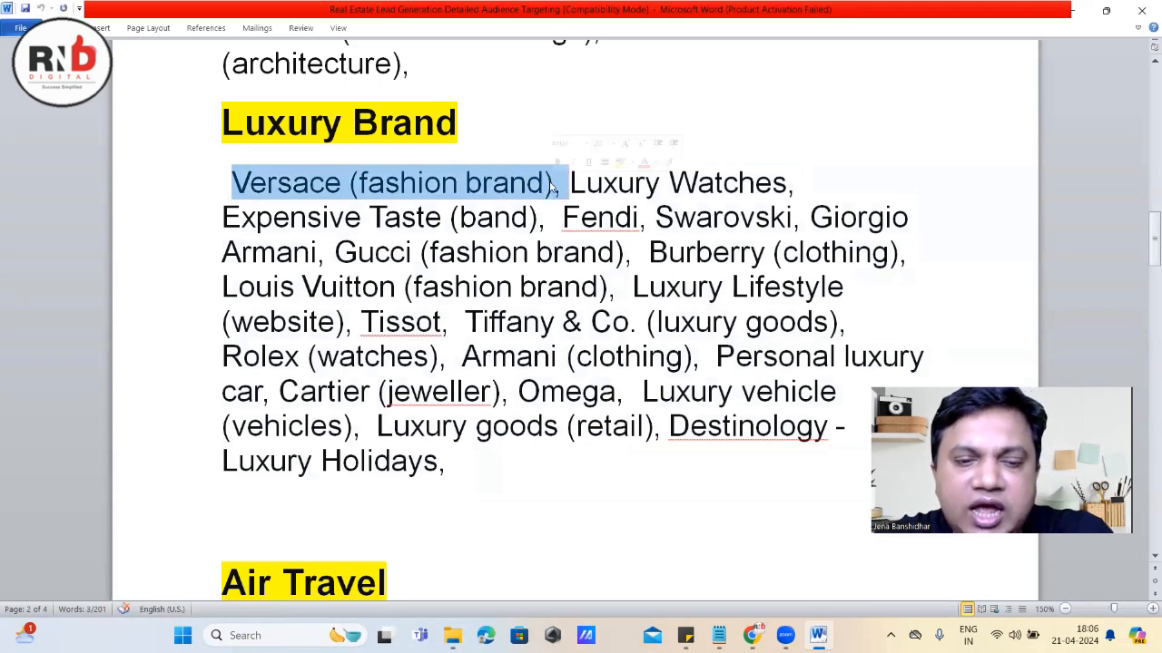
pyautogui.click(751, 635)
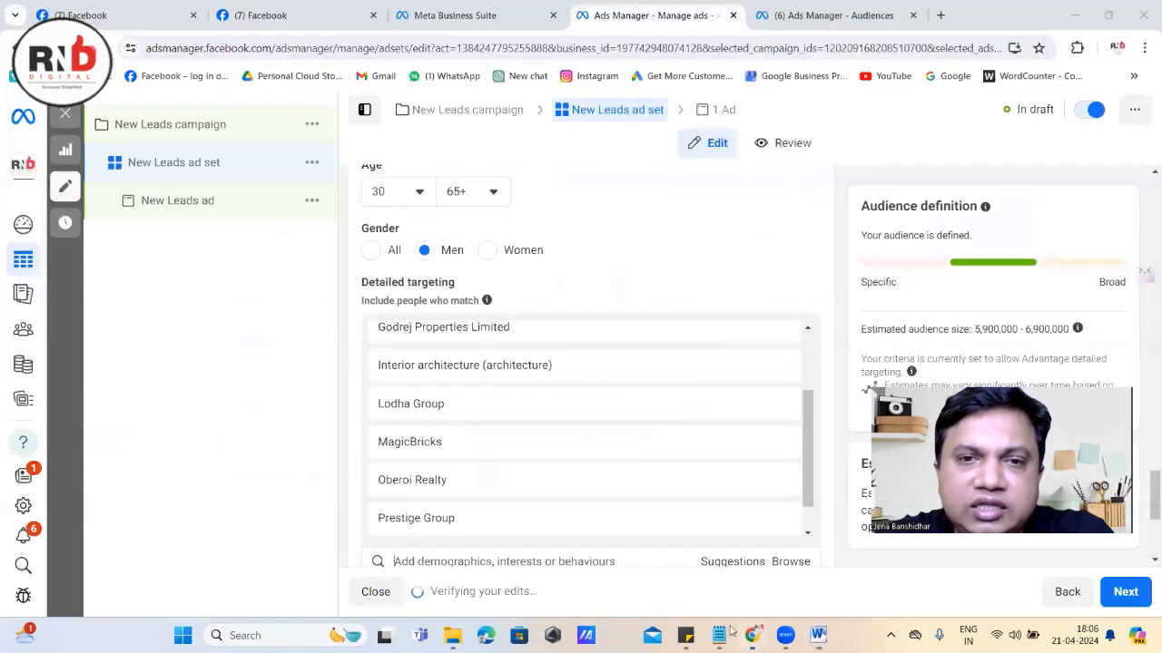
pyautogui.scroll(-1, 500, 454)
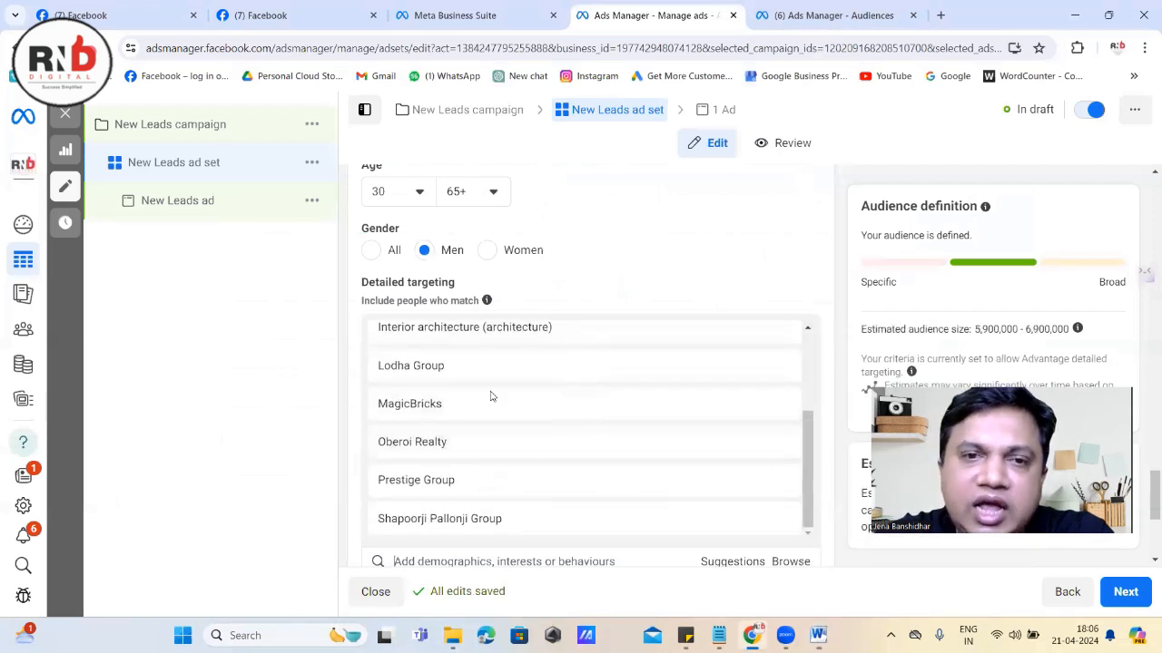
pyautogui.scroll(-2, 481, 382)
pyautogui.click(465, 362)
pyautogui.hotkey('ctrl', 'v')
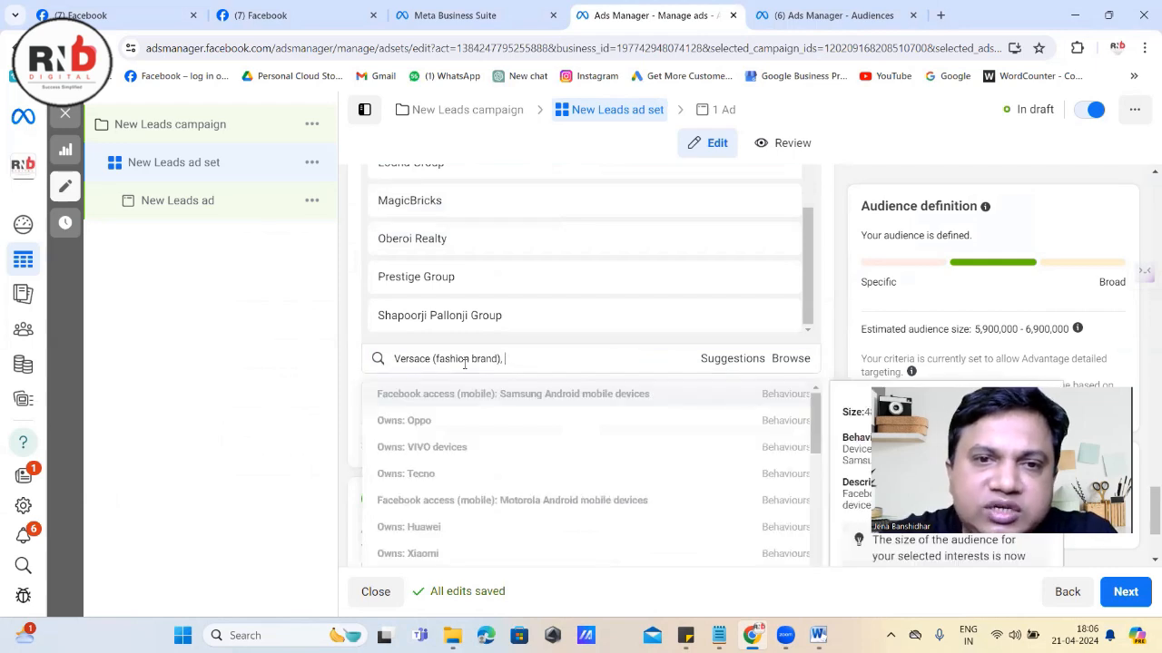
# Shorten the detailed targeting search to "Versace" and add the Versace (fashion brand) interest
pyautogui.press('BackSpace')
pyautogui.press('BackSpace')
pyautogui.press('BackSpace')
pyautogui.press('BackSpace')
pyautogui.press('BackSpace')
pyautogui.press('BackSpace')
pyautogui.press('BackSpace')
pyautogui.press('BackSpace')
pyautogui.press('BackSpace')
pyautogui.press('BackSpace')
pyautogui.press('BackSpace')
pyautogui.press('BackSpace')
pyautogui.press('BackSpace')
pyautogui.press('BackSpace')
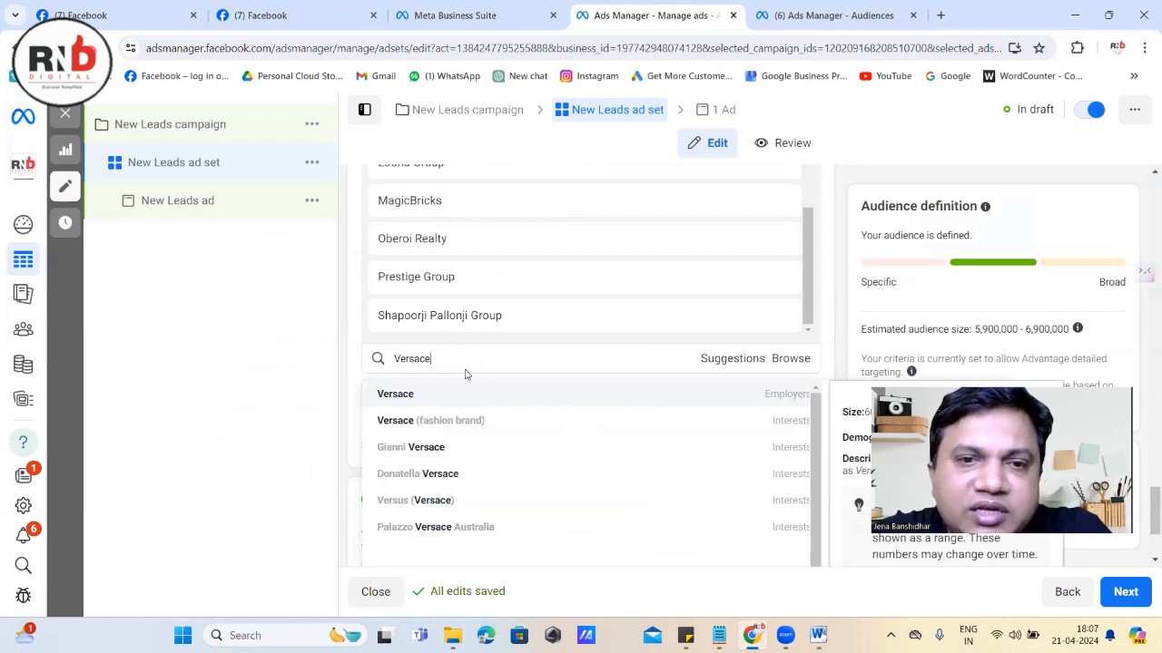
pyautogui.click(427, 432)
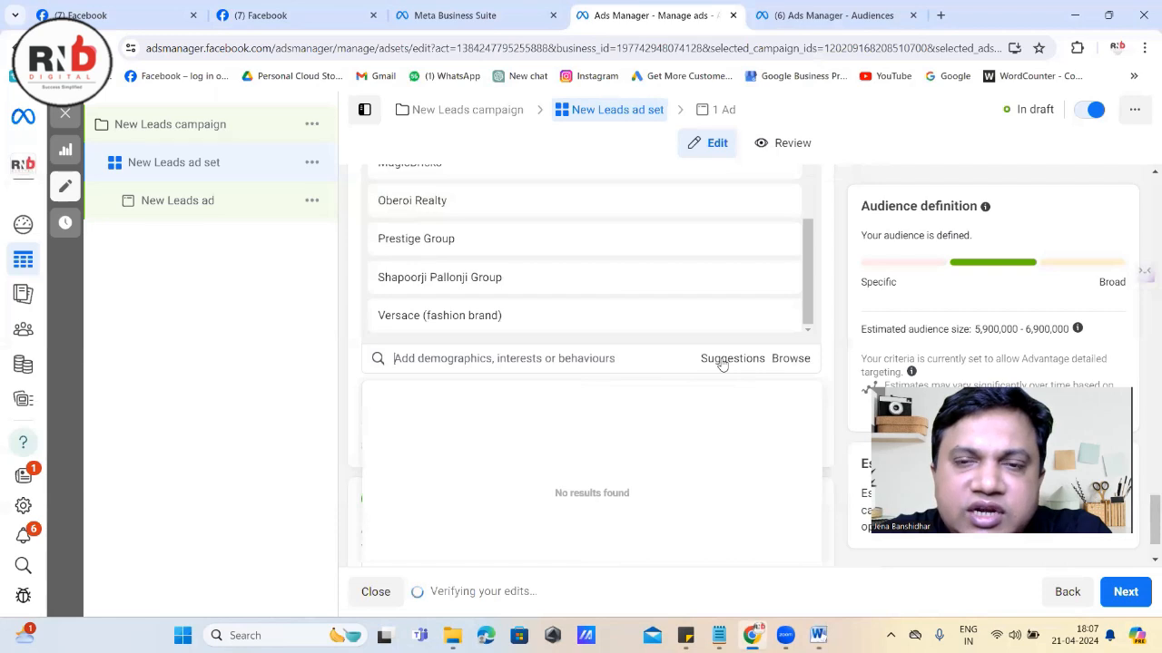
# Show the detailed targeting suggestions and look through them for more luxury and property interests
pyautogui.click(722, 360)
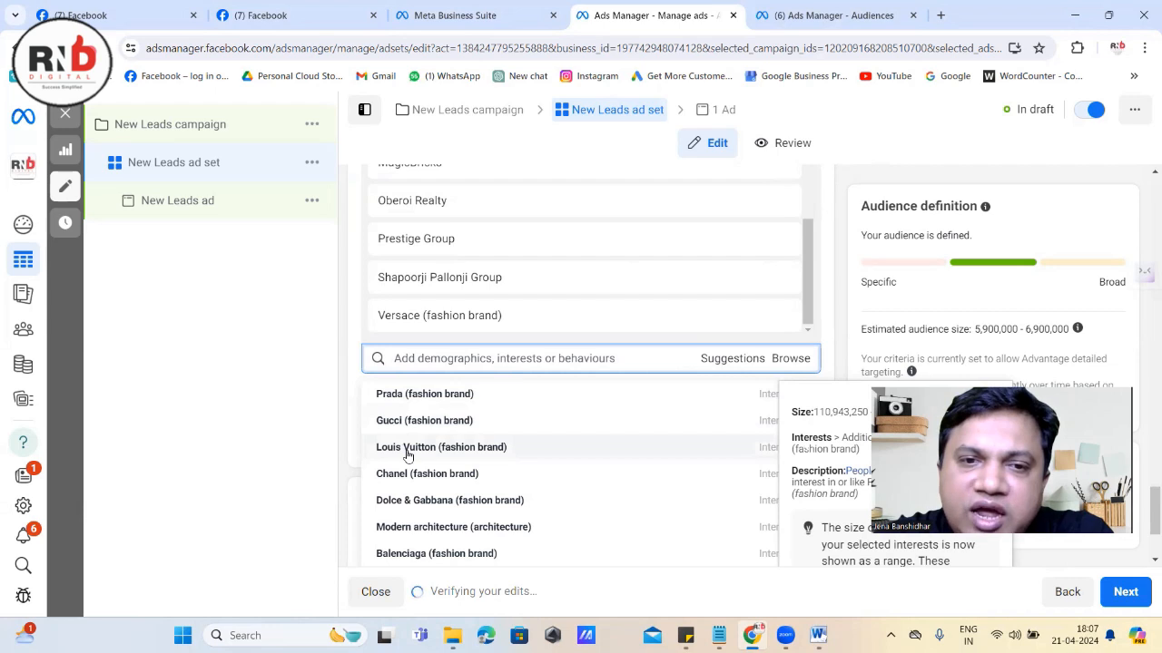
pyautogui.scroll(-1, 409, 449)
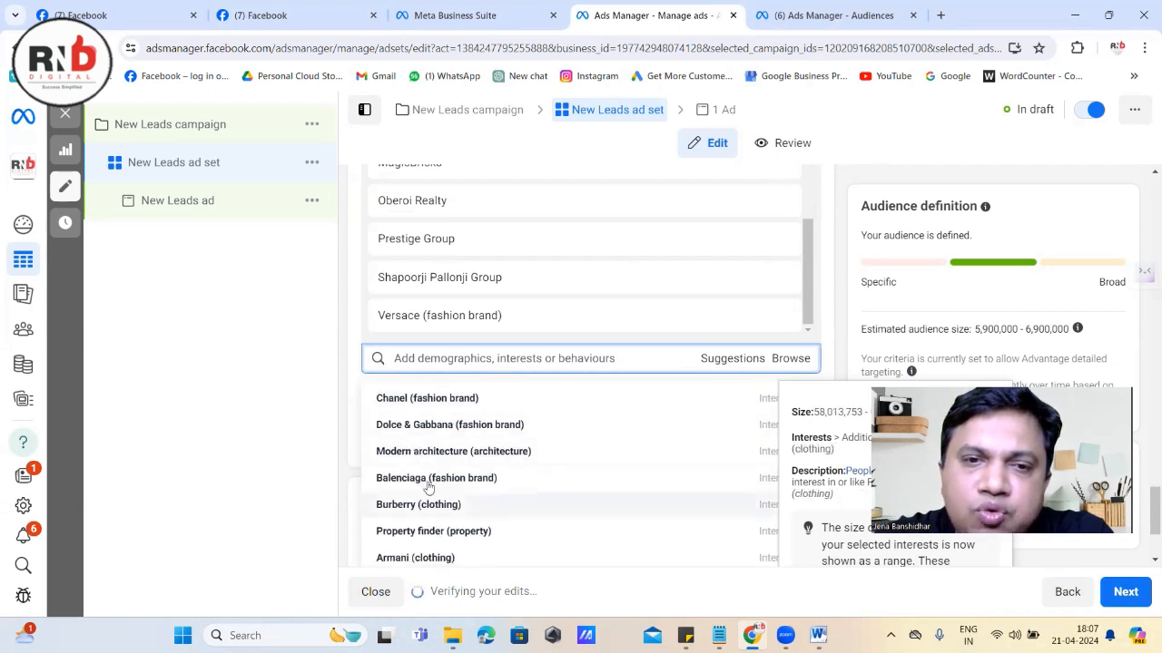
pyautogui.scroll(-1, 426, 458)
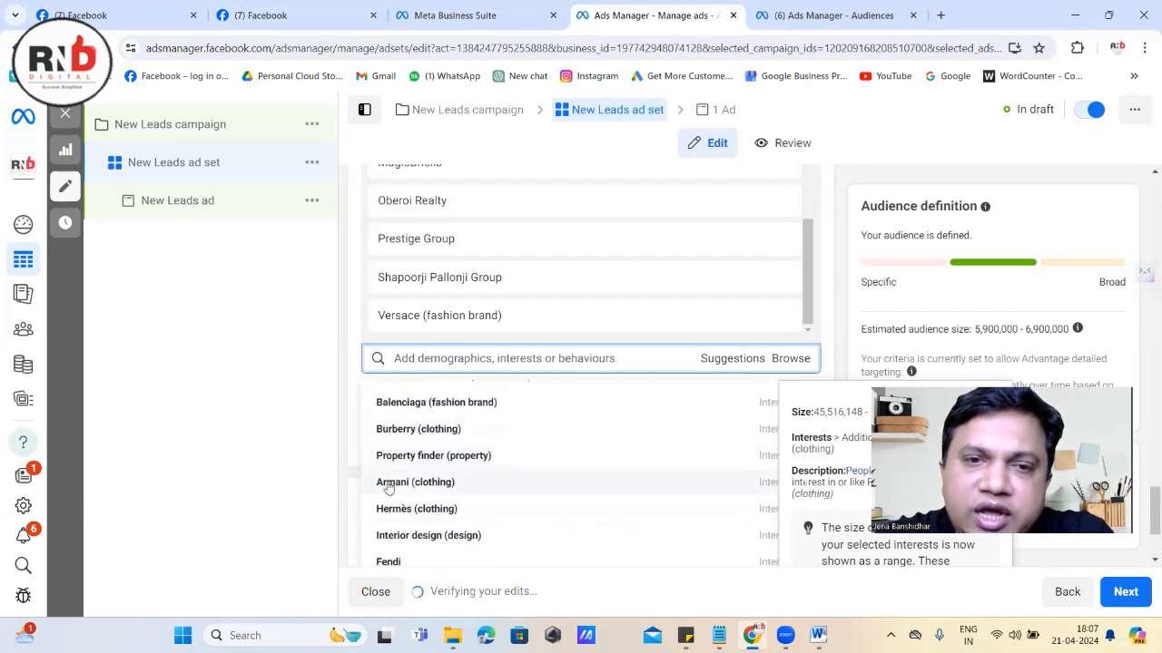
pyautogui.scroll(-1, 427, 481)
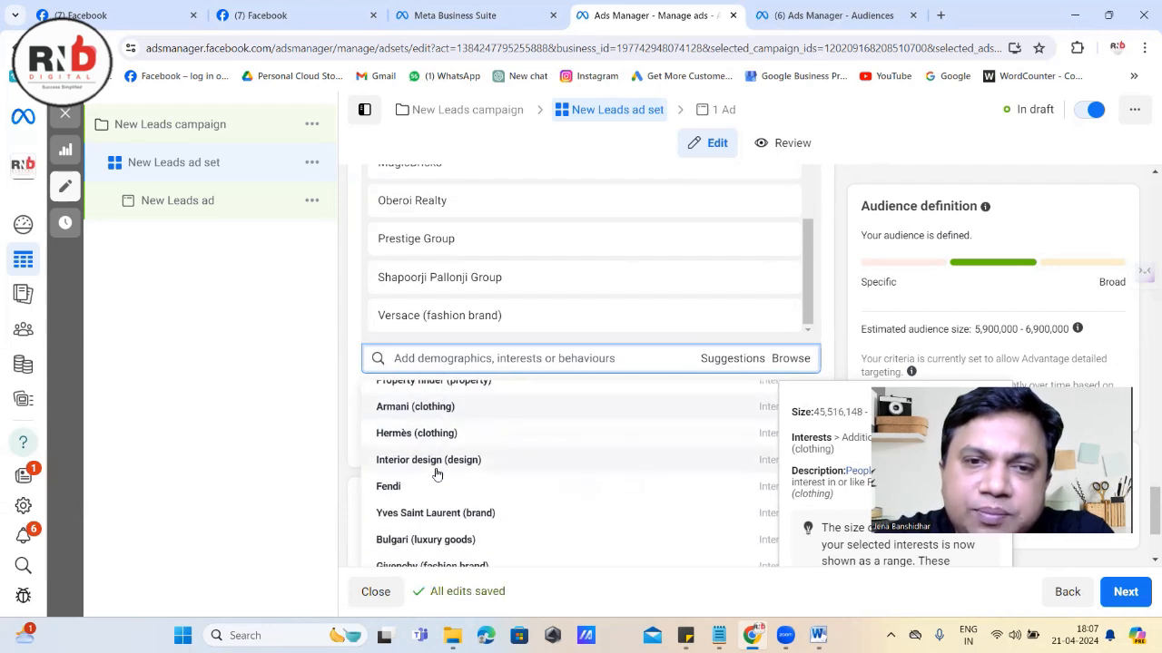
pyautogui.scroll(-1, 422, 488)
pyautogui.scroll(-1, 423, 488)
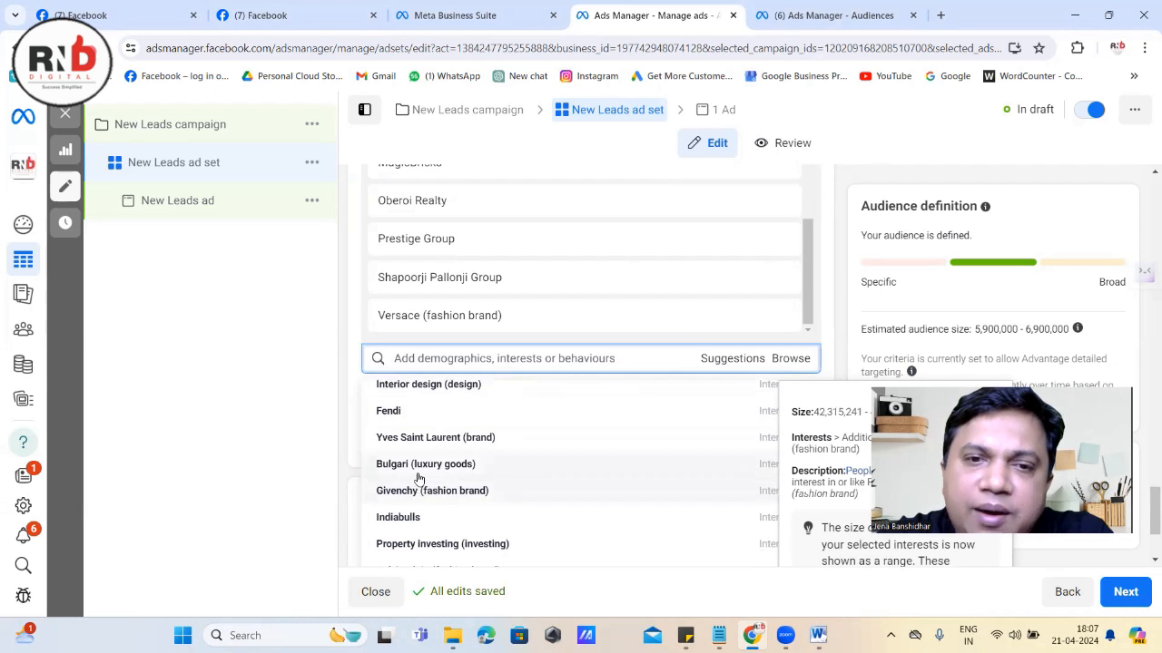
pyautogui.scroll(3, 412, 470)
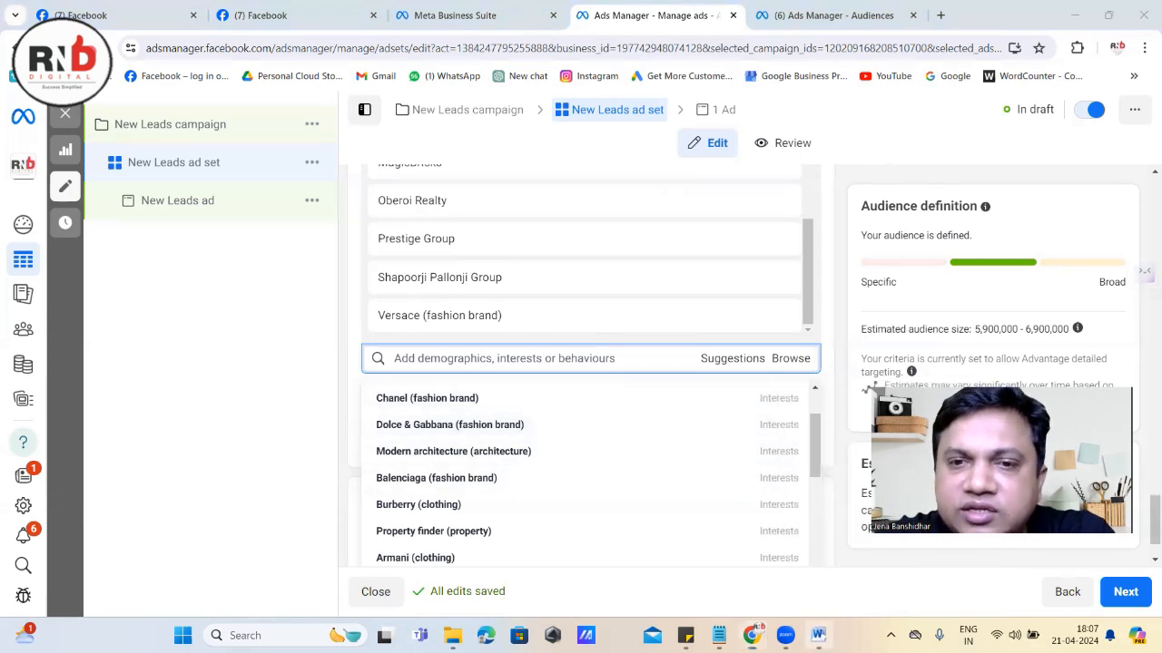
# Switch back to the Word targeting document and review the whole Luxury Brand section
pyautogui.click(819, 636)
pyautogui.click(424, 288)
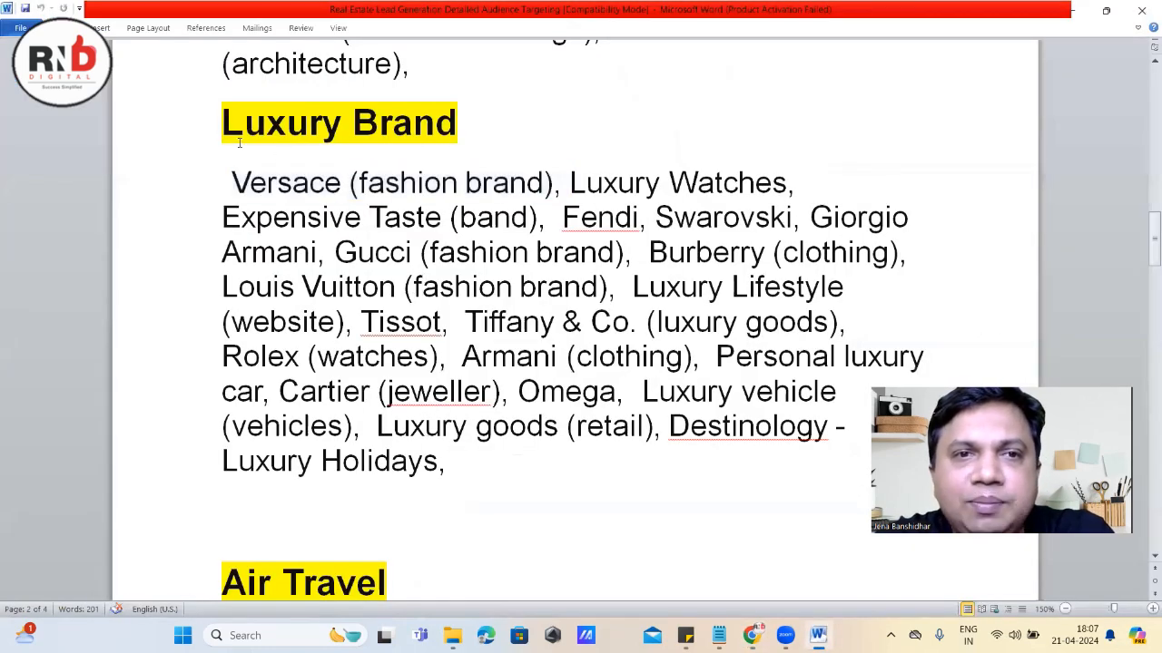
pyautogui.moveTo(223, 122); pyautogui.dragTo(697, 428)
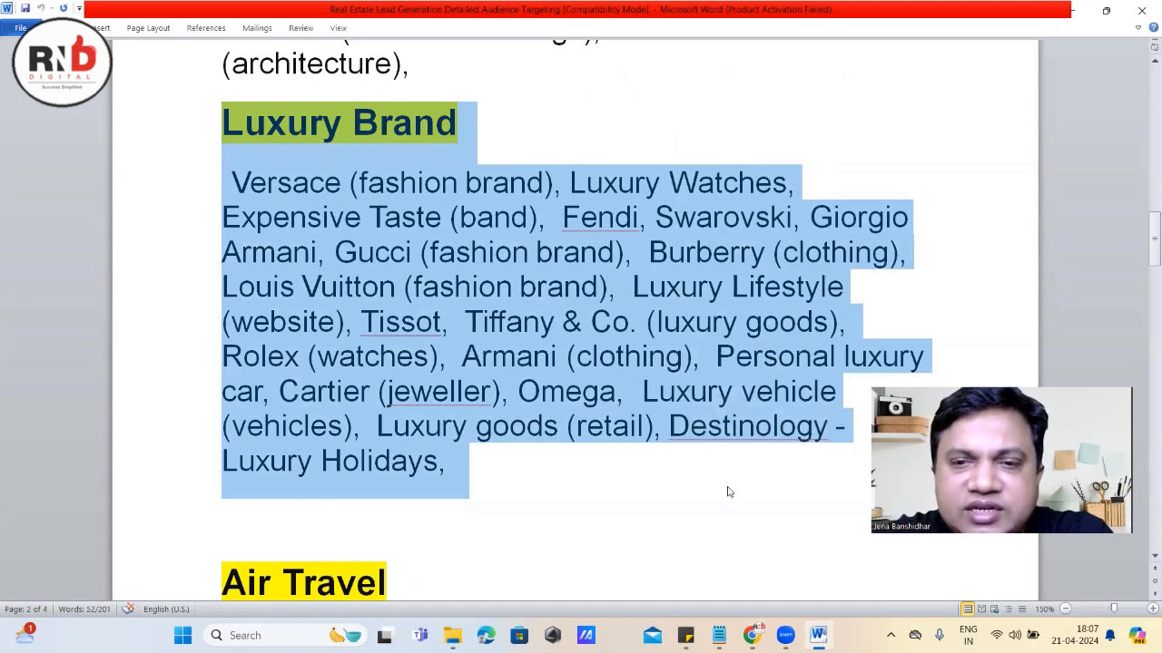
# Check the detailed targeting suggestions in Ads Manager, close the list and return to the Word targeting document
pyautogui.click(753, 635)
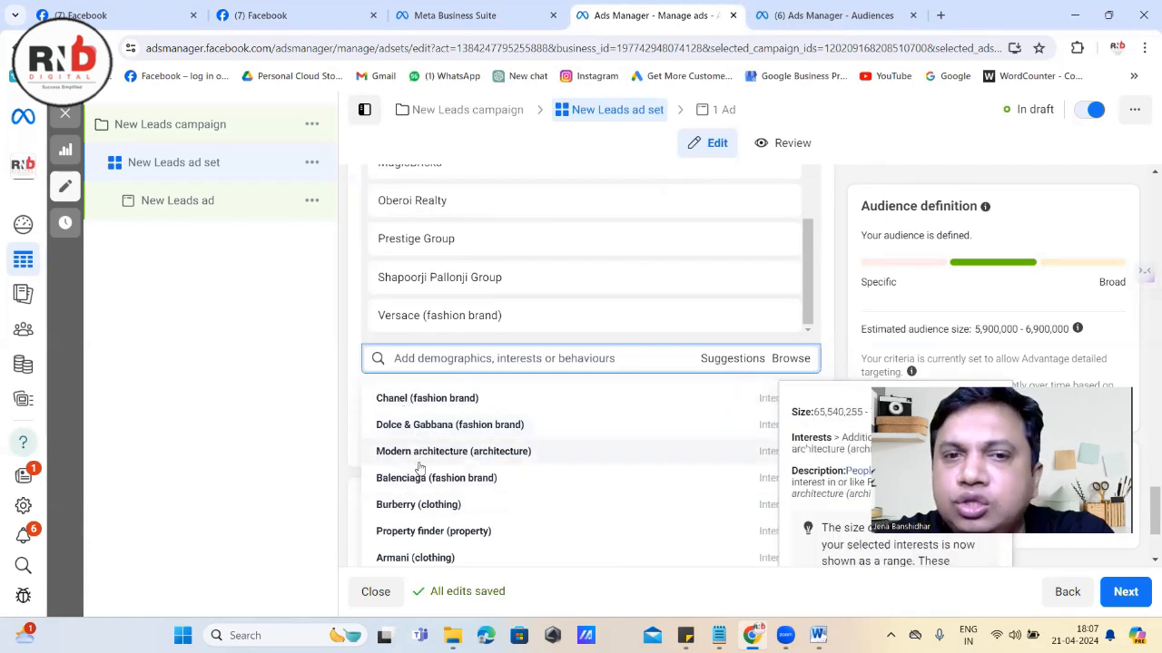
pyautogui.click(355, 385)
pyautogui.click(818, 635)
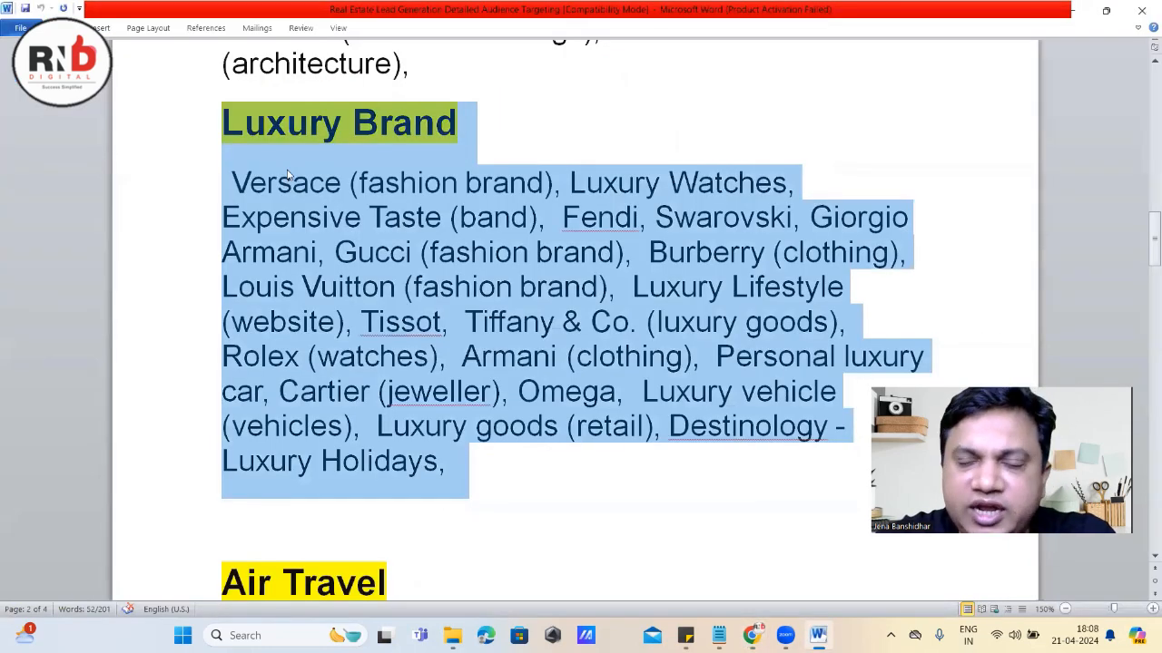
# Review the Air Travel section of the targeting document, including the first-class travel and business class interests
pyautogui.scroll(-5, 336, 191)
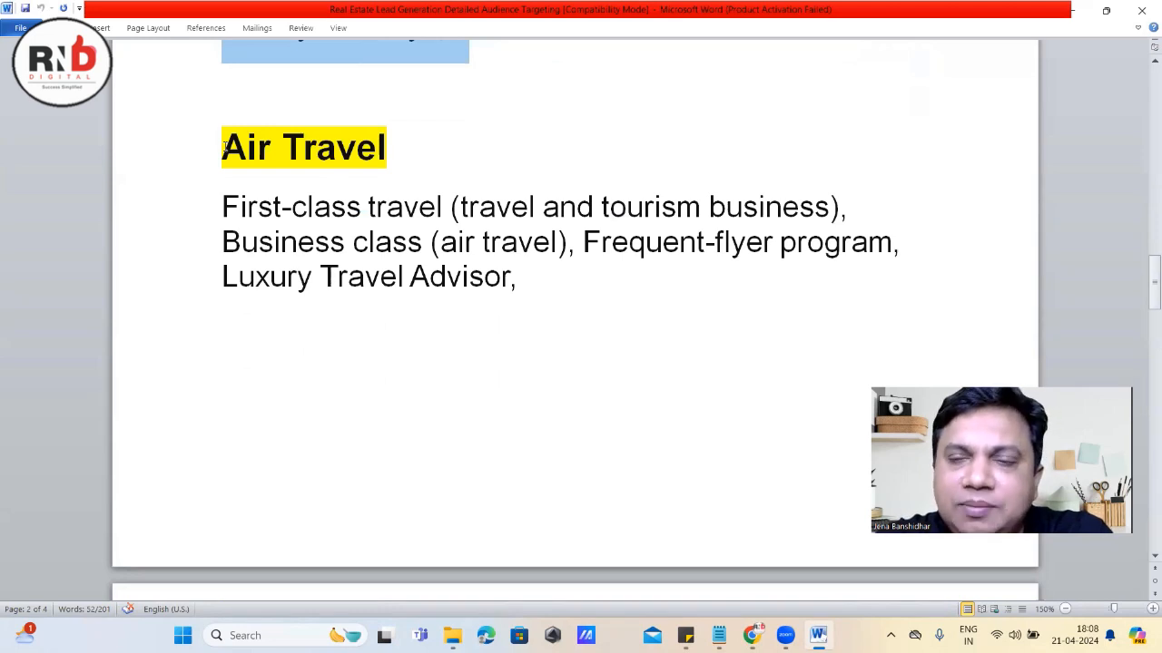
pyautogui.moveTo(219, 156); pyautogui.dragTo(399, 150)
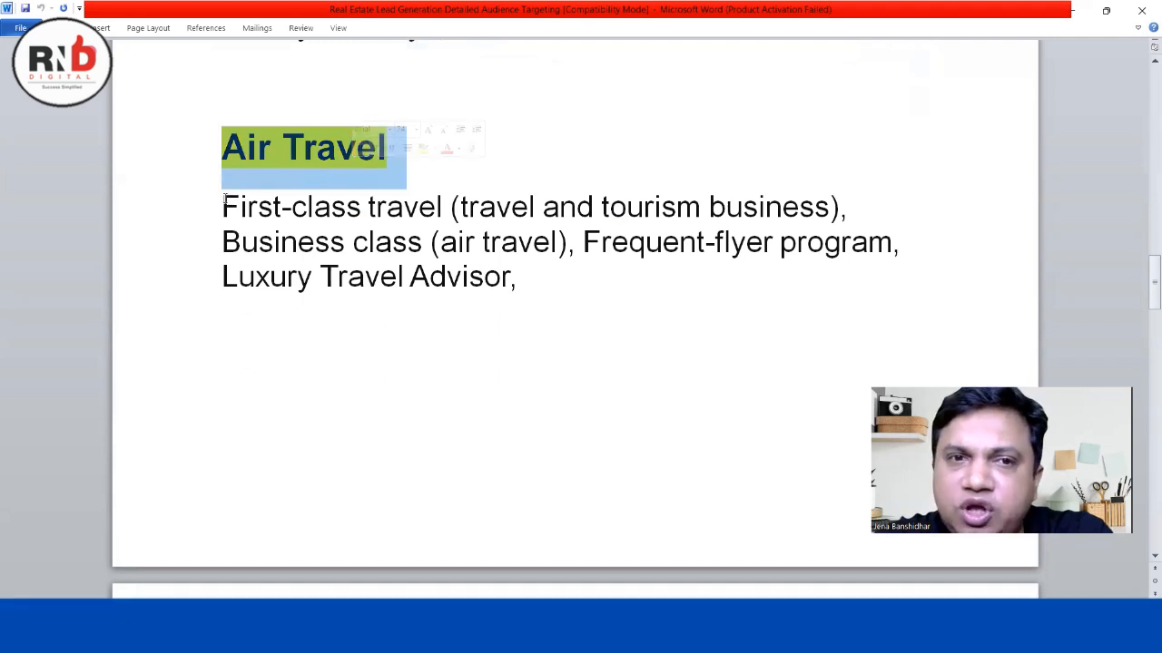
pyautogui.moveTo(223, 207); pyautogui.dragTo(849, 202)
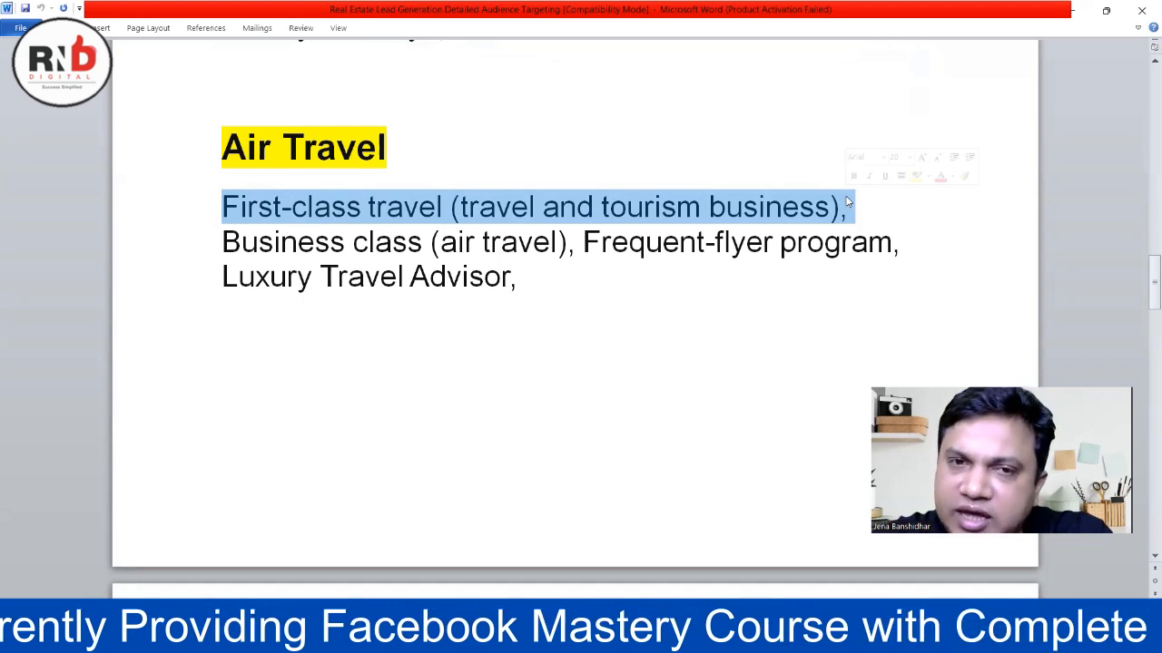
pyautogui.click(224, 241)
pyautogui.moveTo(224, 241); pyautogui.dragTo(570, 251)
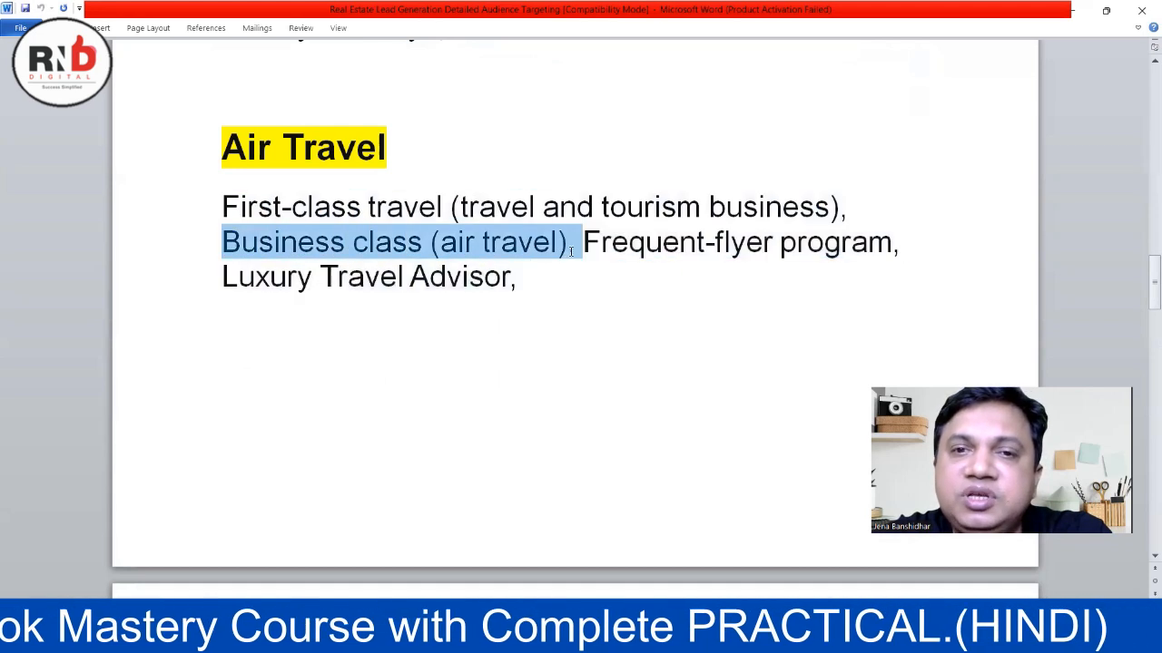
pyautogui.moveTo(571, 256); pyautogui.dragTo(581, 251)
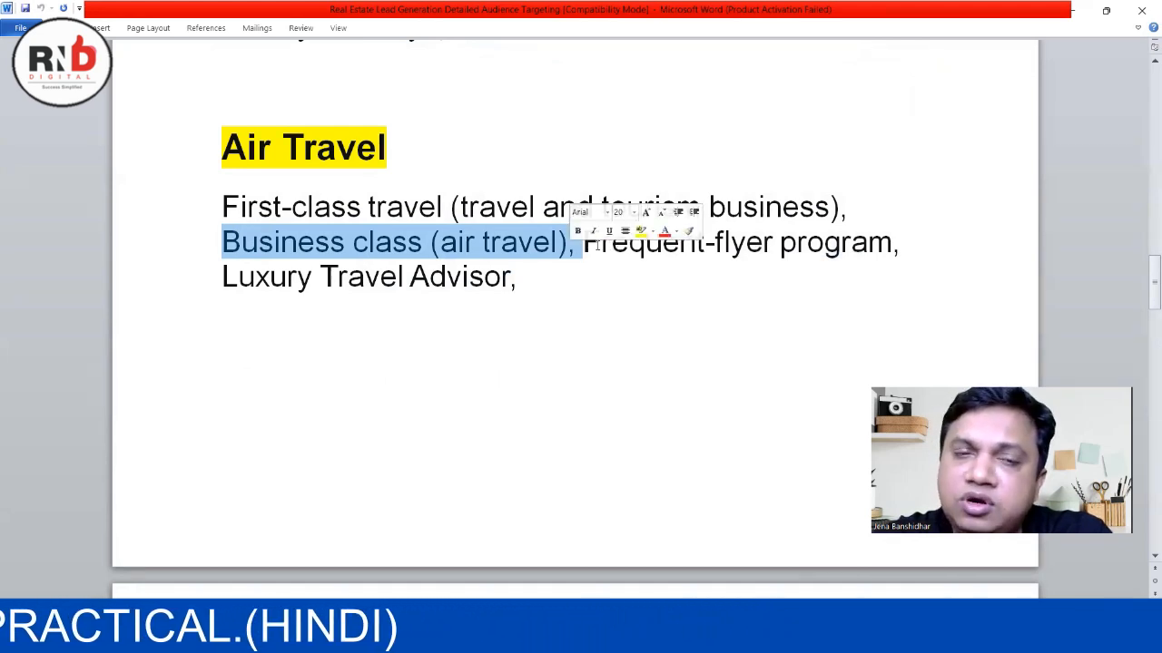
pyautogui.click(293, 332)
pyautogui.scroll(-3, 247, 229)
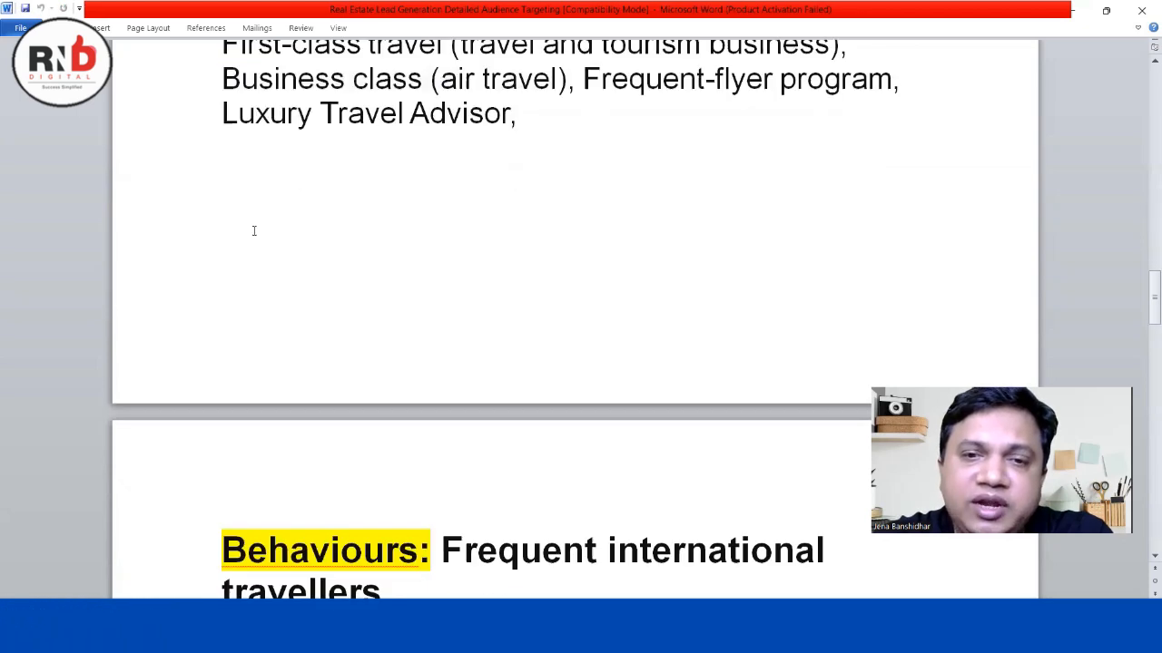
pyautogui.scroll(2, 251, 230)
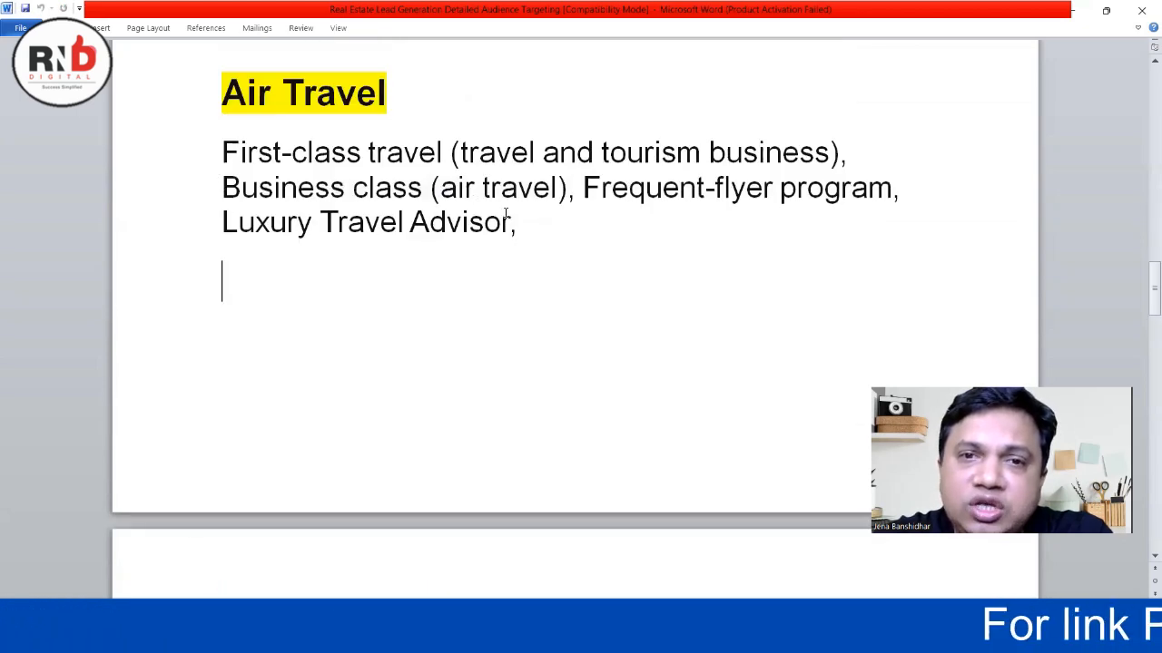
# Copy "Frequent international travellers," from the Word document's Behaviours heading and add that travel behaviour to the detailed targeting in Ads Manager
pyautogui.scroll(-6, 513, 218)
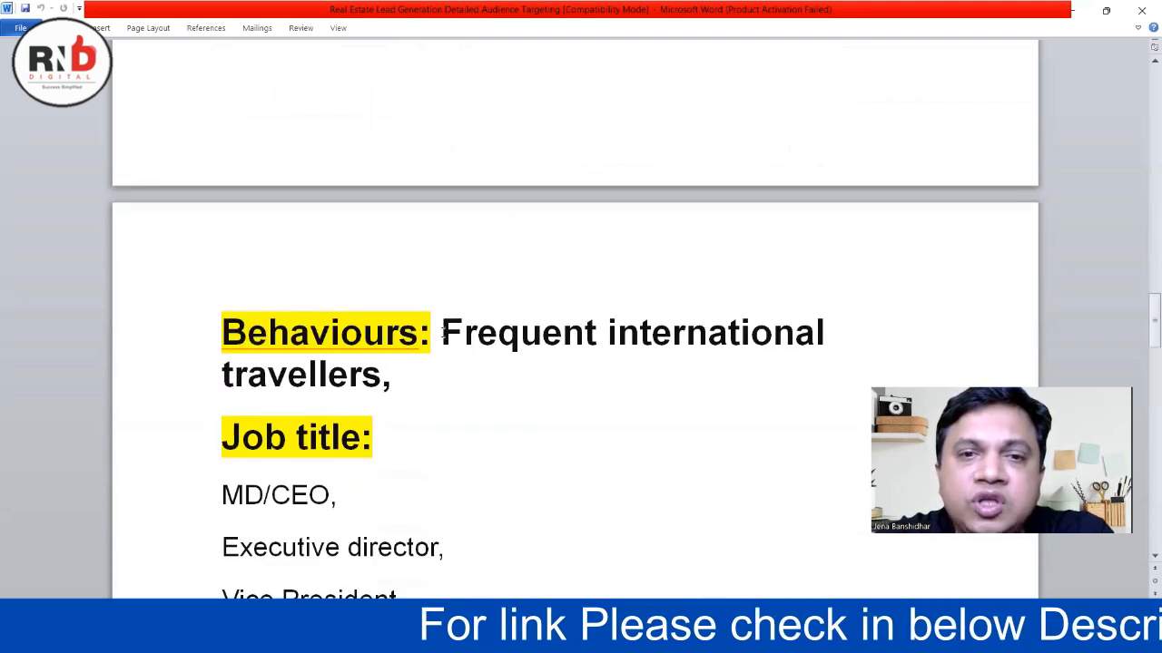
pyautogui.moveTo(442, 333); pyautogui.dragTo(394, 375)
pyautogui.hotkey('ctrl', 'c')
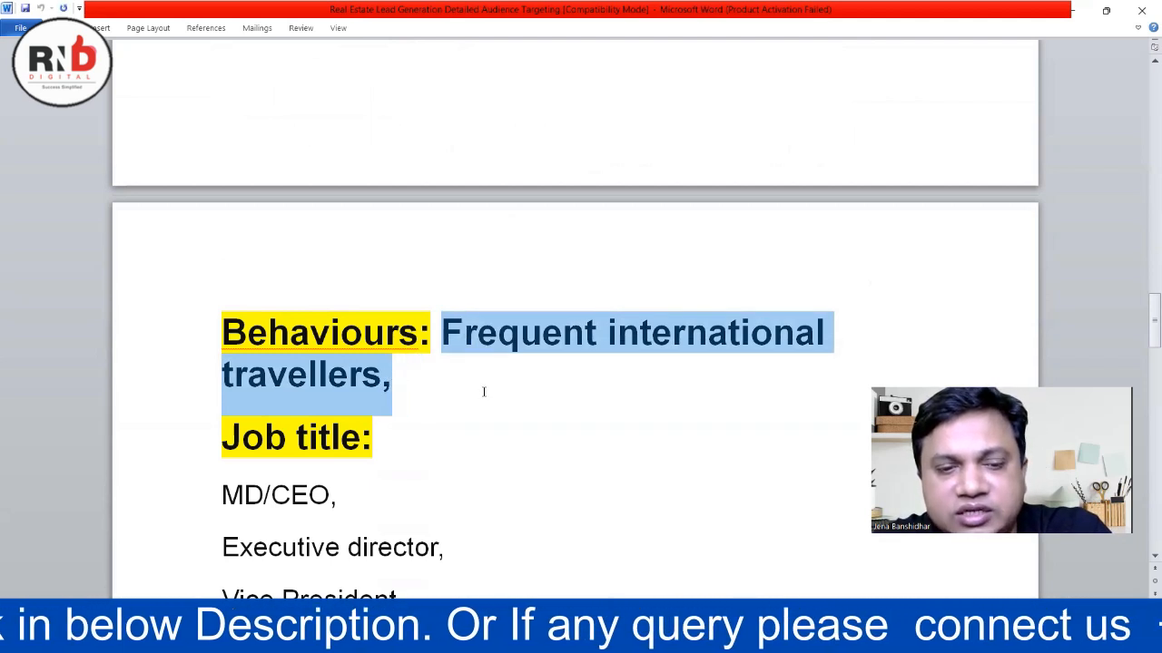
pyautogui.click(694, 637)
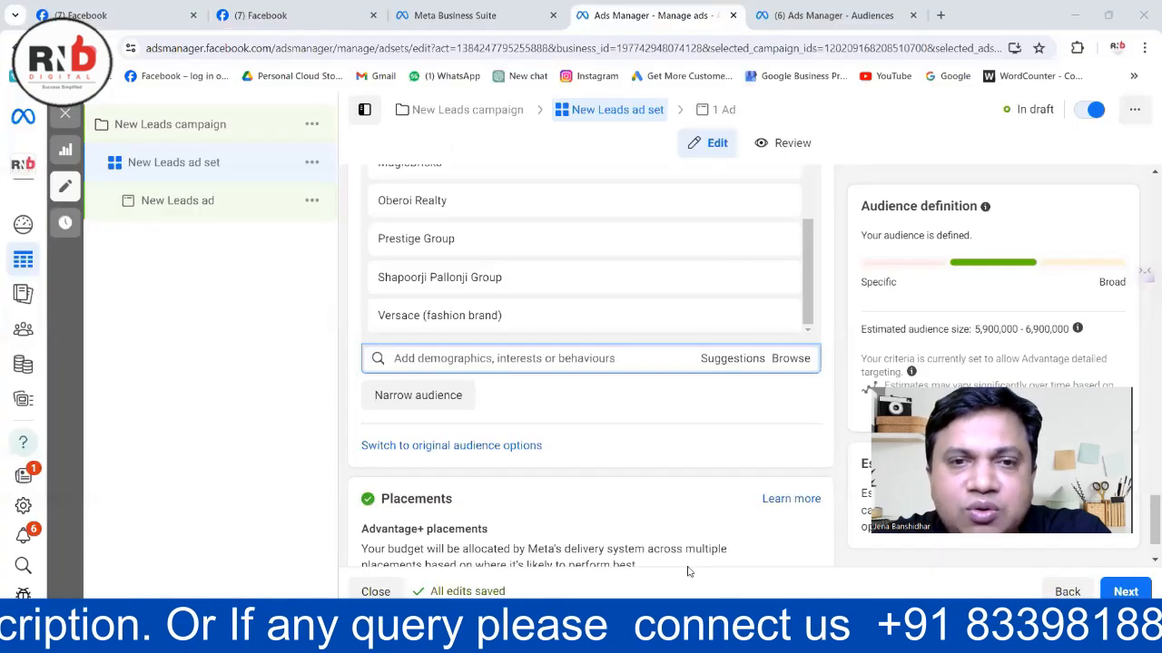
pyautogui.hotkey('ctrl', 'v')
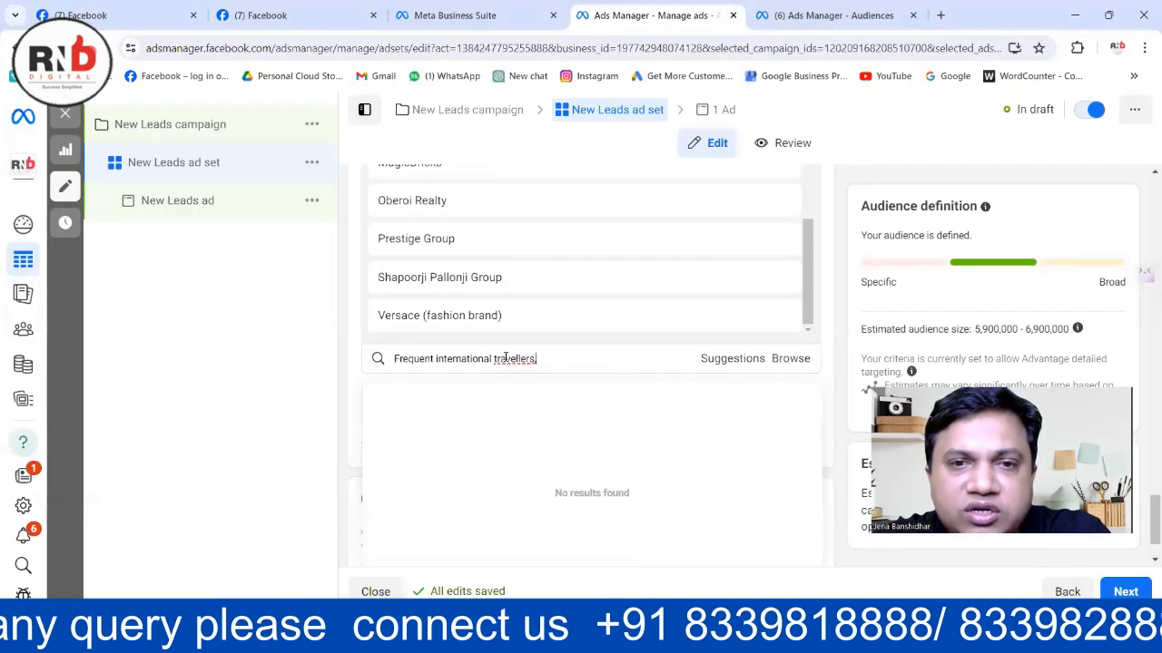
pyautogui.click(517, 374)
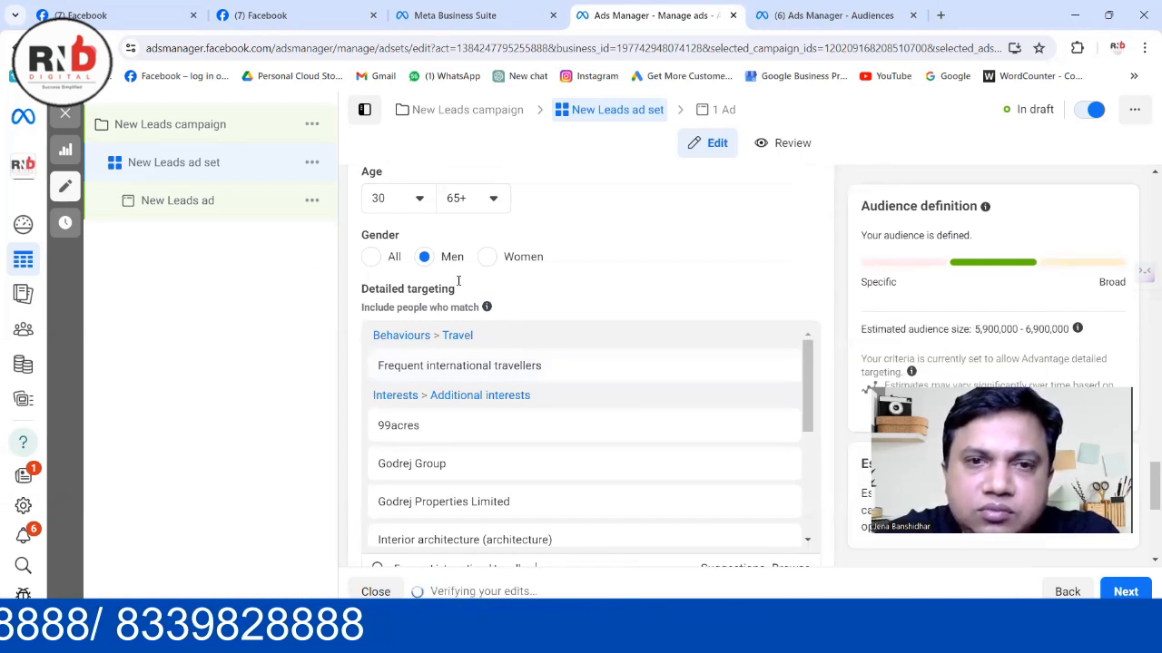
pyautogui.press('BackSpace')
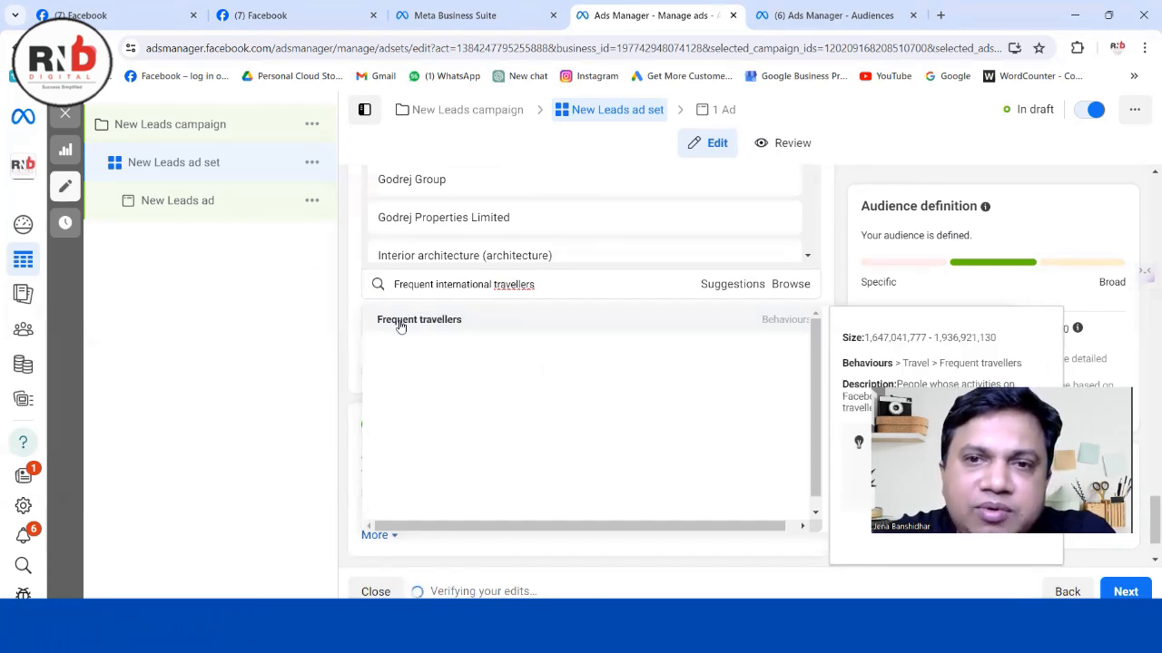
# Look through the detailed targeting suggestions and search again for "Frequent international travellers"
pyautogui.click(722, 286)
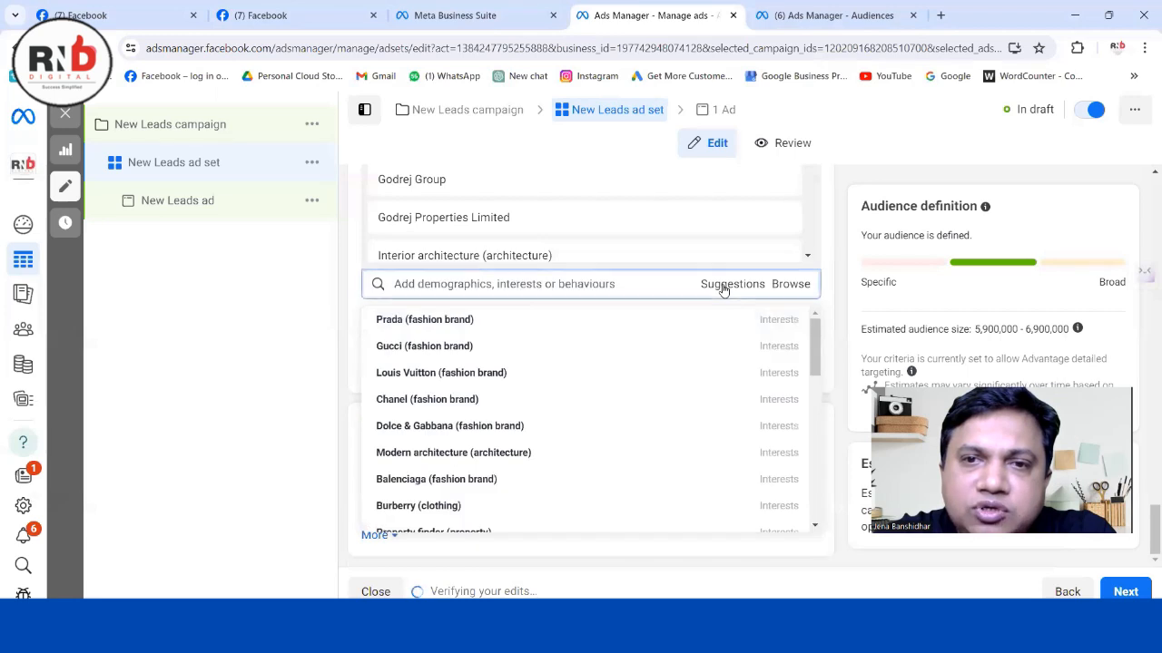
pyautogui.scroll(-1, 463, 389)
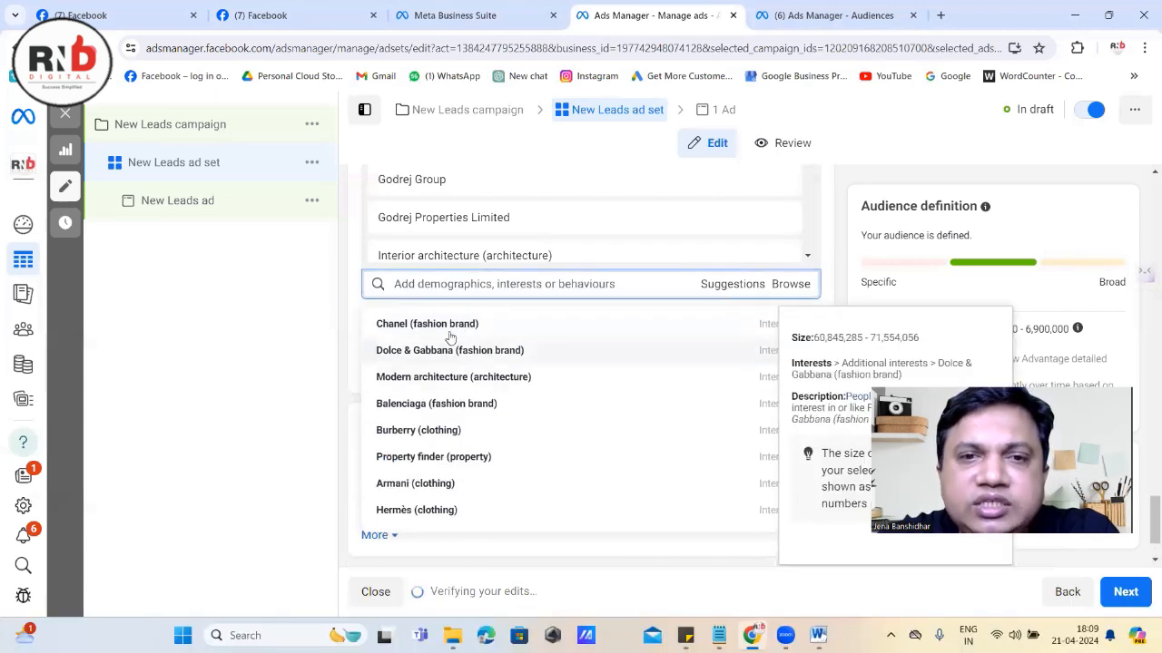
pyautogui.click(446, 288)
pyautogui.write('Frequent international travellers')
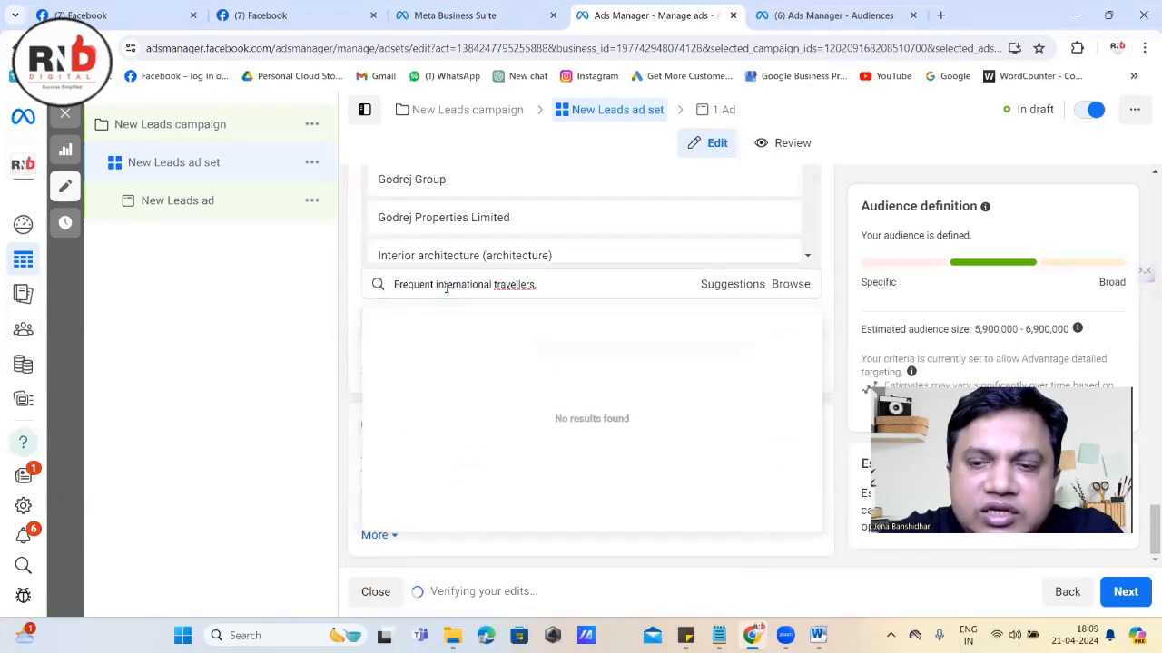
# Shorten the detailed targeting search to "Frequent" and examine the matching options, then extend it toward "international"
pyautogui.press('BackSpace')
pyautogui.press('BackSpace')
pyautogui.press('BackSpace')
pyautogui.press('BackSpace')
pyautogui.press('BackSpace')
pyautogui.press('BackSpace')
pyautogui.press('BackSpace')
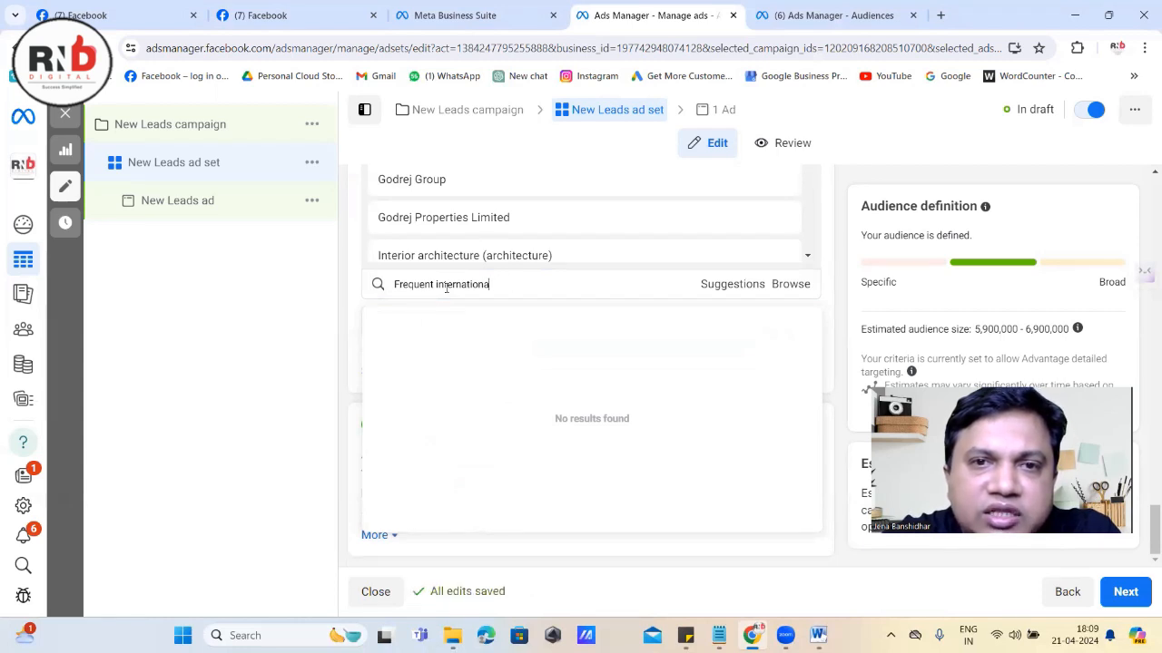
pyautogui.press('BackSpace')
pyautogui.press('BackSpace')
pyautogui.press('BackSpace')
pyautogui.press('BackSpace')
pyautogui.press('BackSpace')
pyautogui.press('BackSpace')
pyautogui.press('BackSpace')
pyautogui.press('BackSpace')
pyautogui.press('BackSpace')
pyautogui.press('BackSpace')
pyautogui.press('BackSpace')
pyautogui.press('BackSpace')
pyautogui.press('BackSpace')
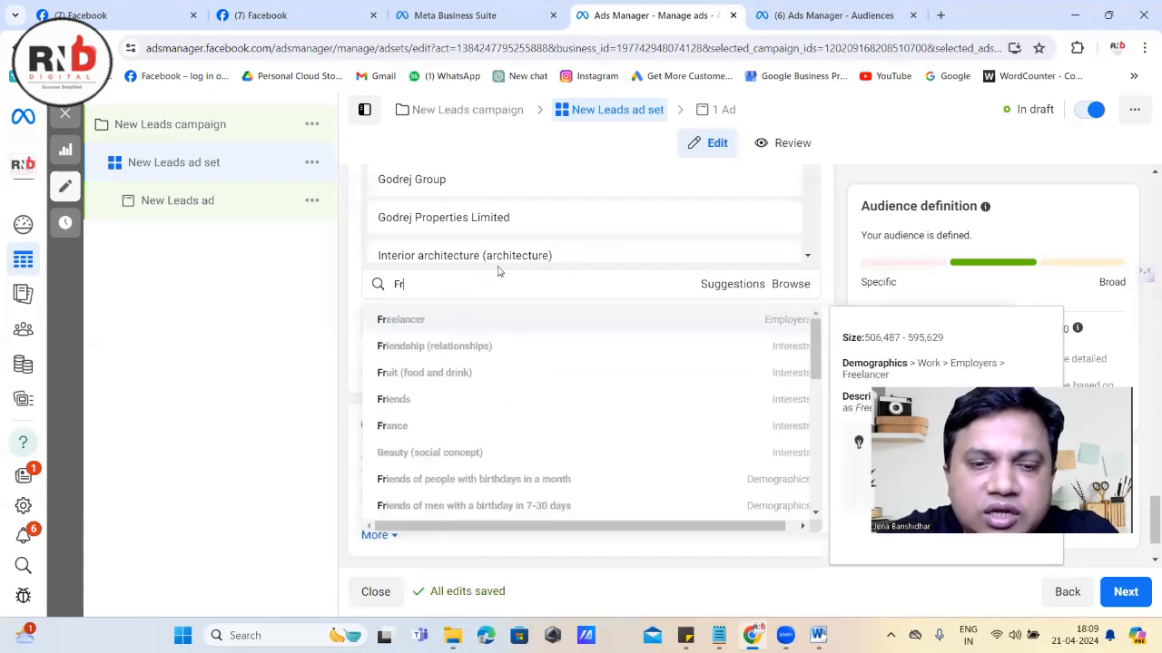
pyautogui.write('equent')
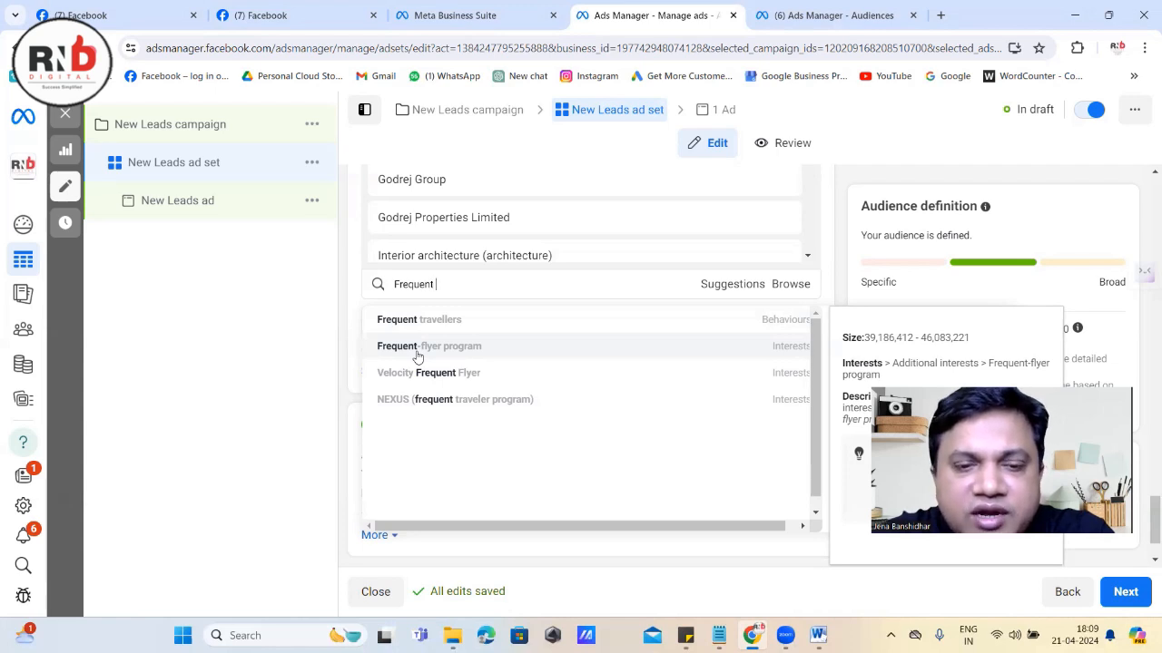
pyautogui.write('in')
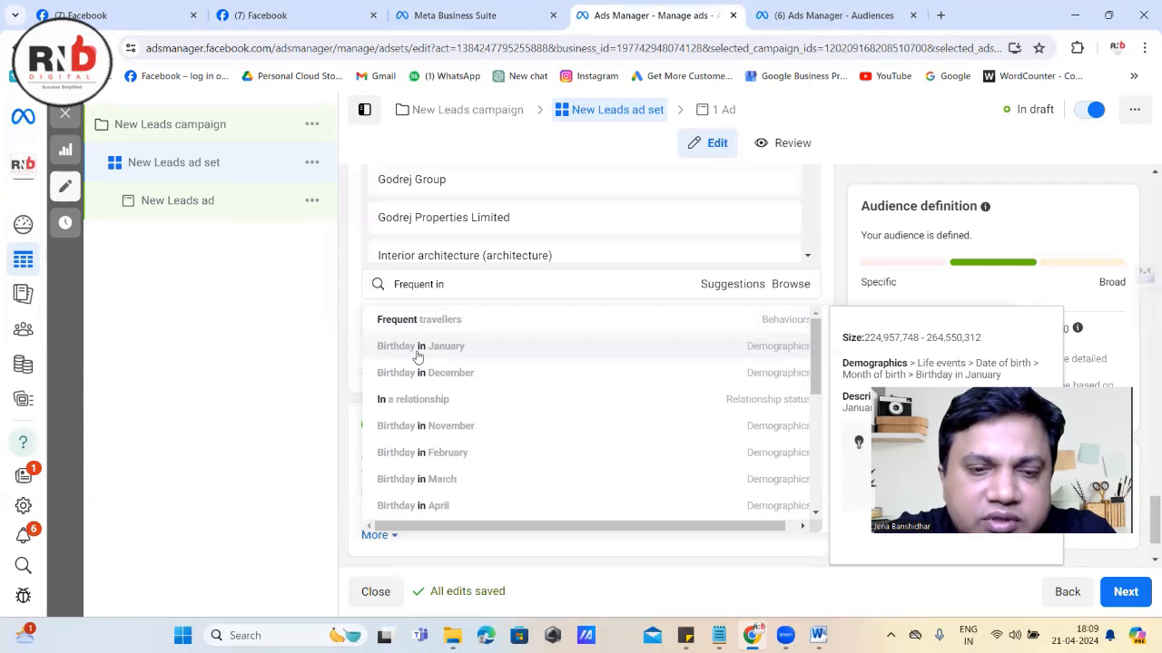
pyautogui.write('terter')
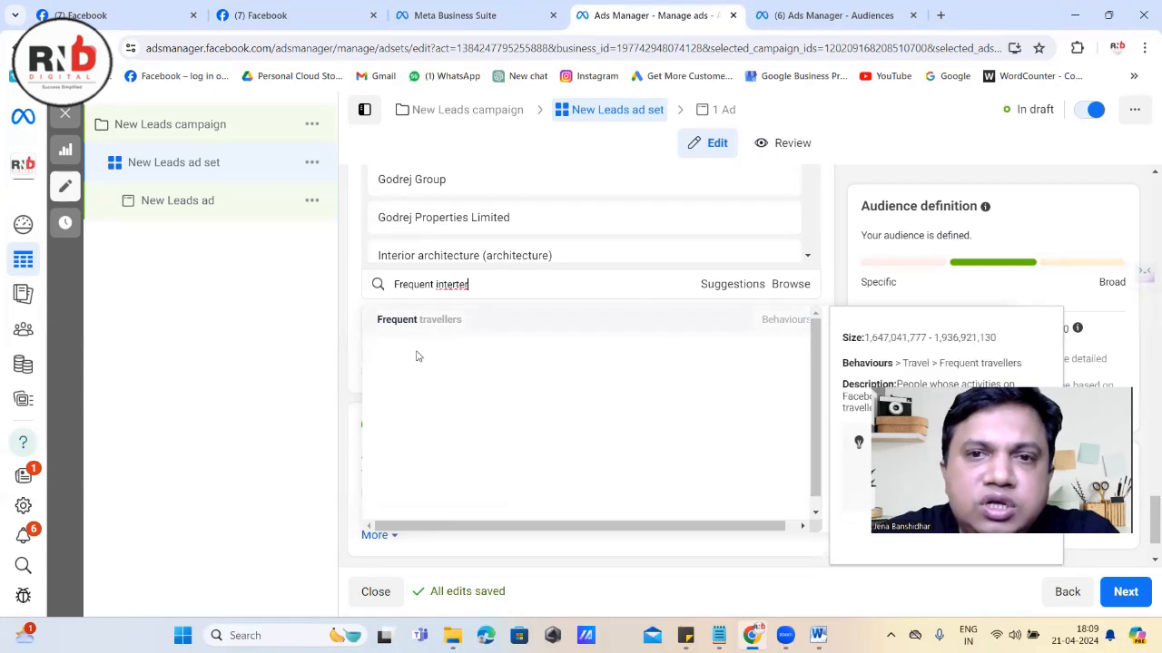
# Browse the detailed targeting suggestions for further property, home and travel interests and close the list
pyautogui.click(713, 284)
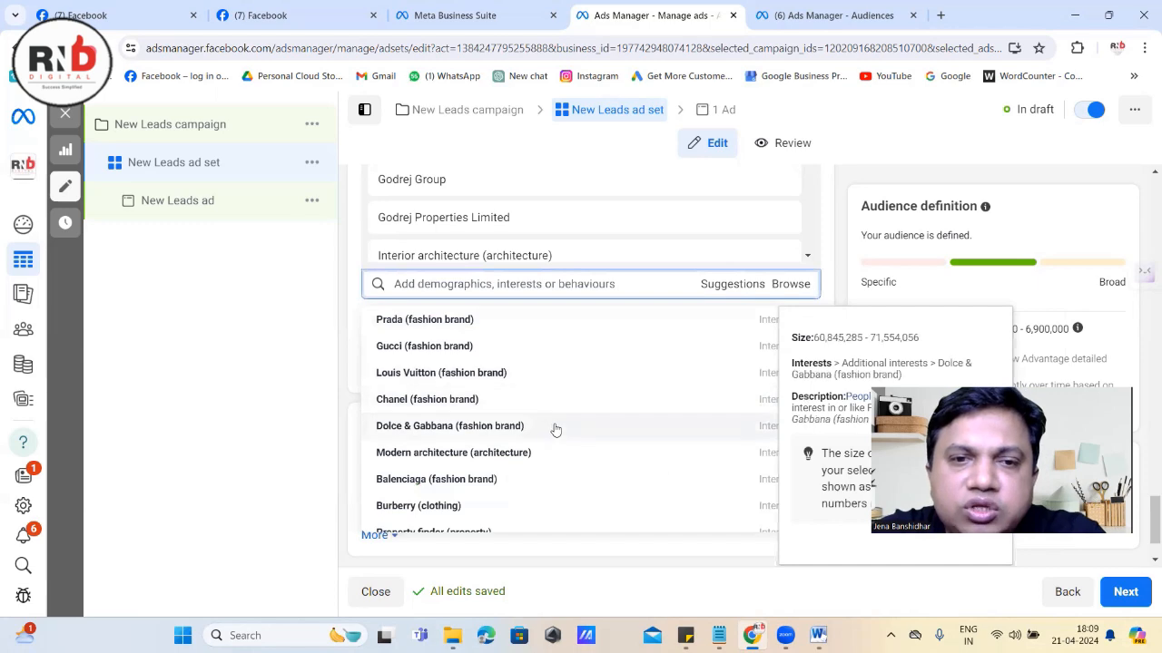
pyautogui.scroll(-6, 551, 428)
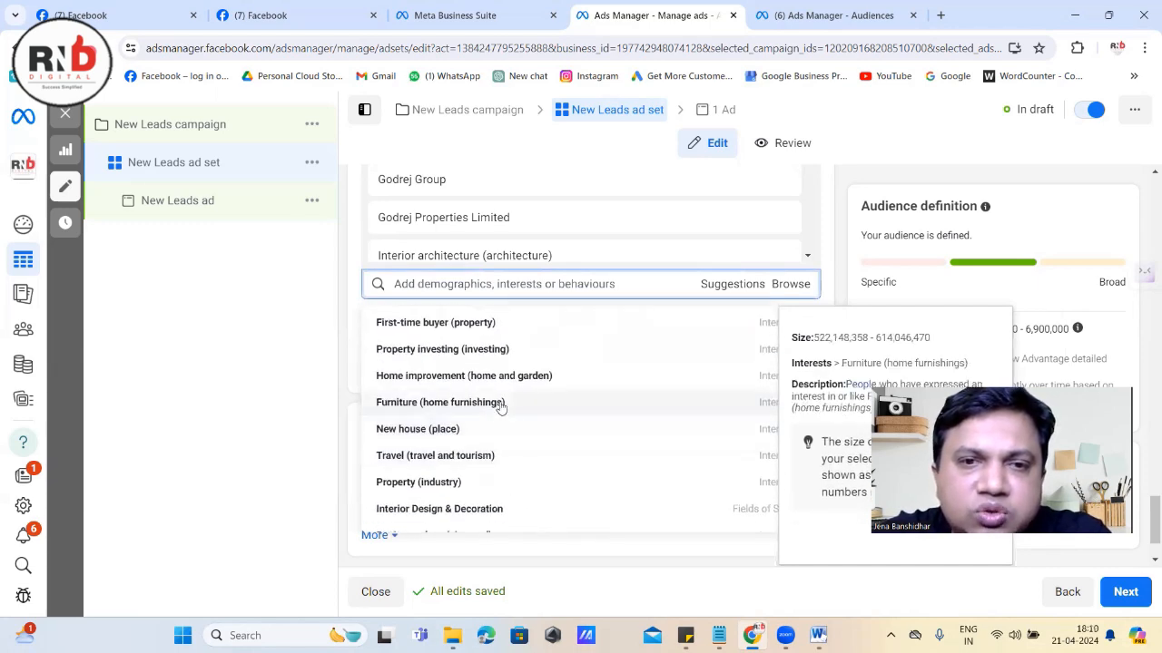
pyautogui.scroll(-2, 493, 406)
pyautogui.click(742, 287)
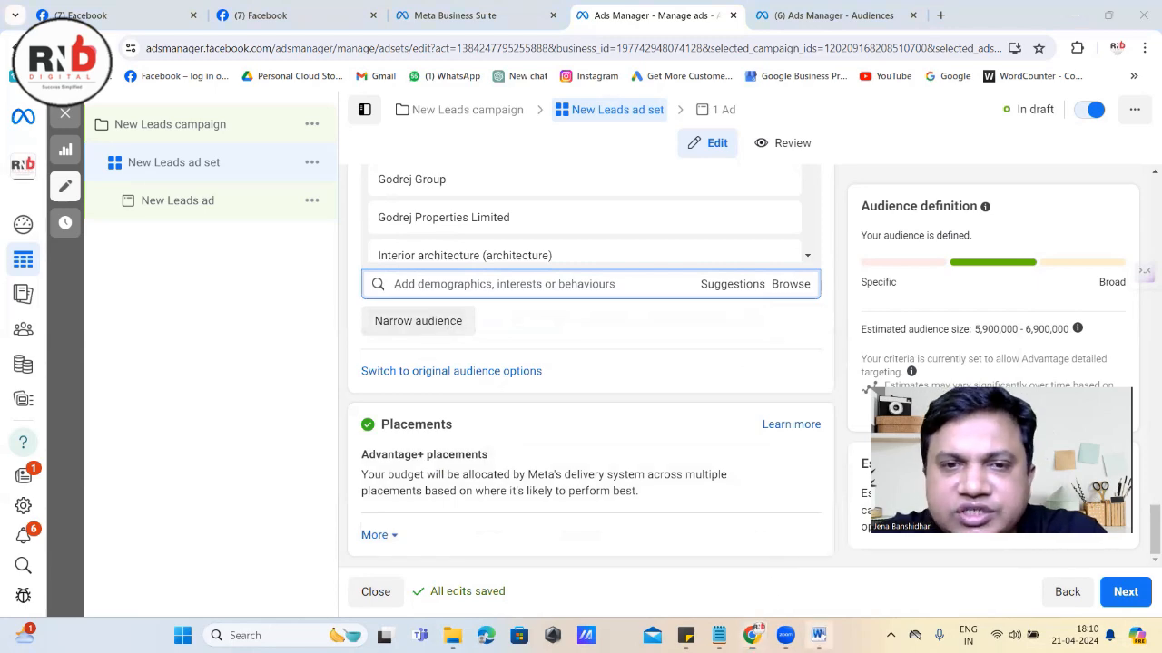
# Switch back to the Word targeting document and review the Air Travel section through to the Behaviours heading
pyautogui.click(817, 636)
pyautogui.scroll(5, 432, 412)
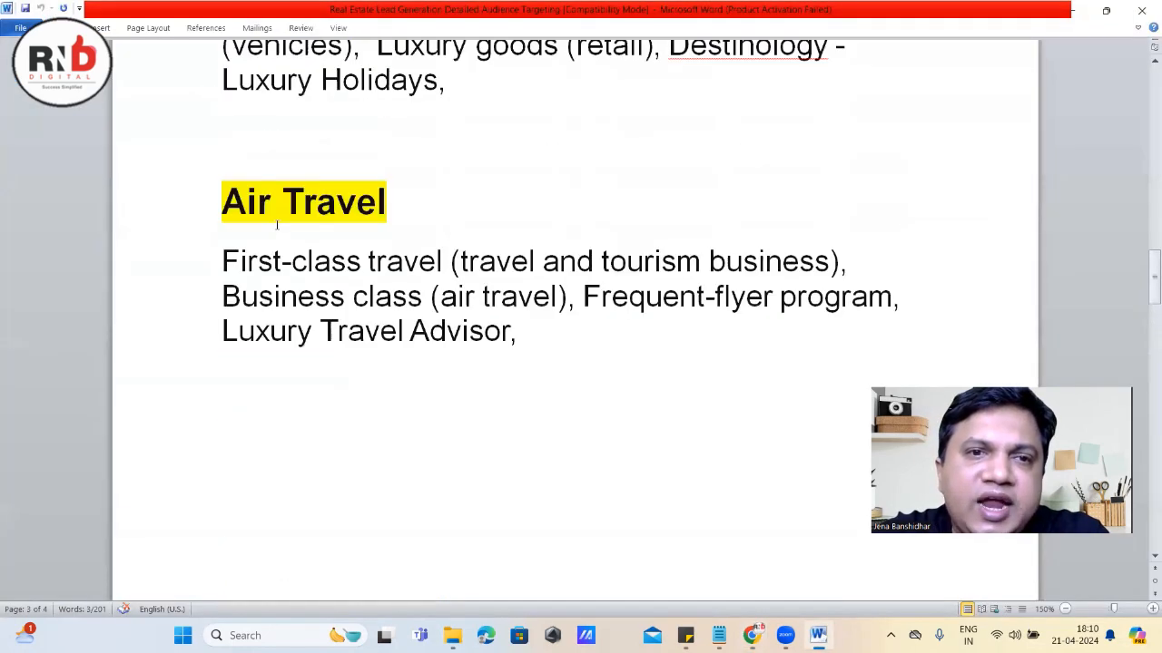
pyautogui.moveTo(223, 202); pyautogui.dragTo(559, 345)
pyautogui.scroll(-4, 559, 343)
pyautogui.scroll(1, 536, 318)
pyautogui.scroll(1, 389, 278)
pyautogui.scroll(-4, 376, 308)
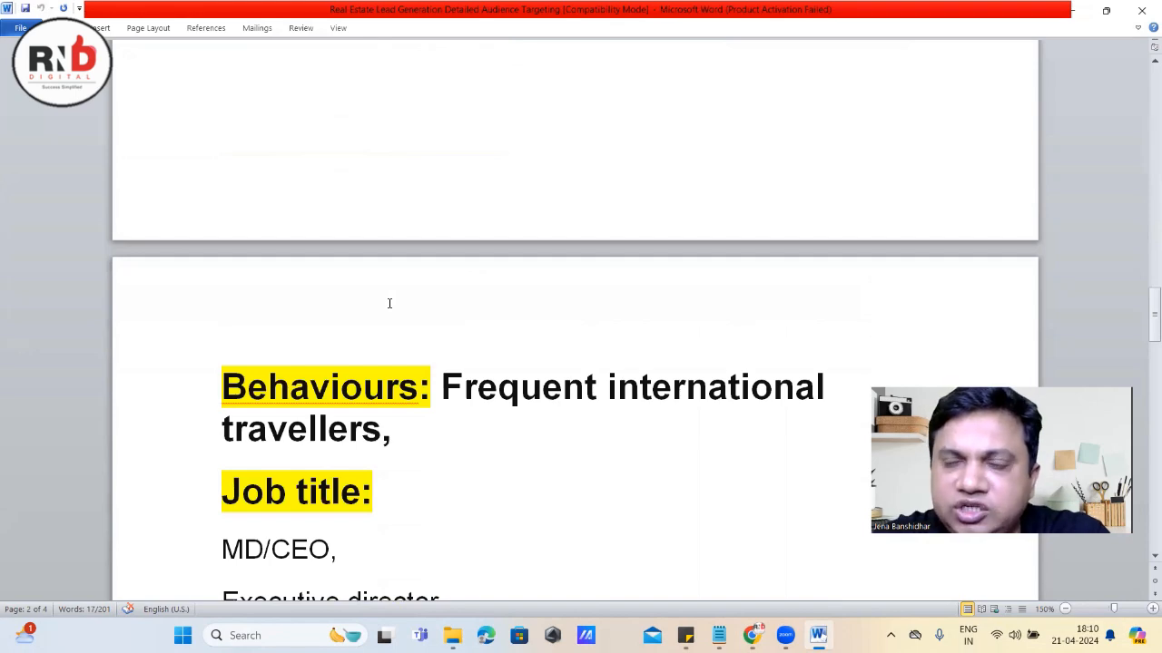
# Review the Job title list in the targeting document, from MD/CEO down to the director and managing director entries
pyautogui.scroll(-5, 376, 327)
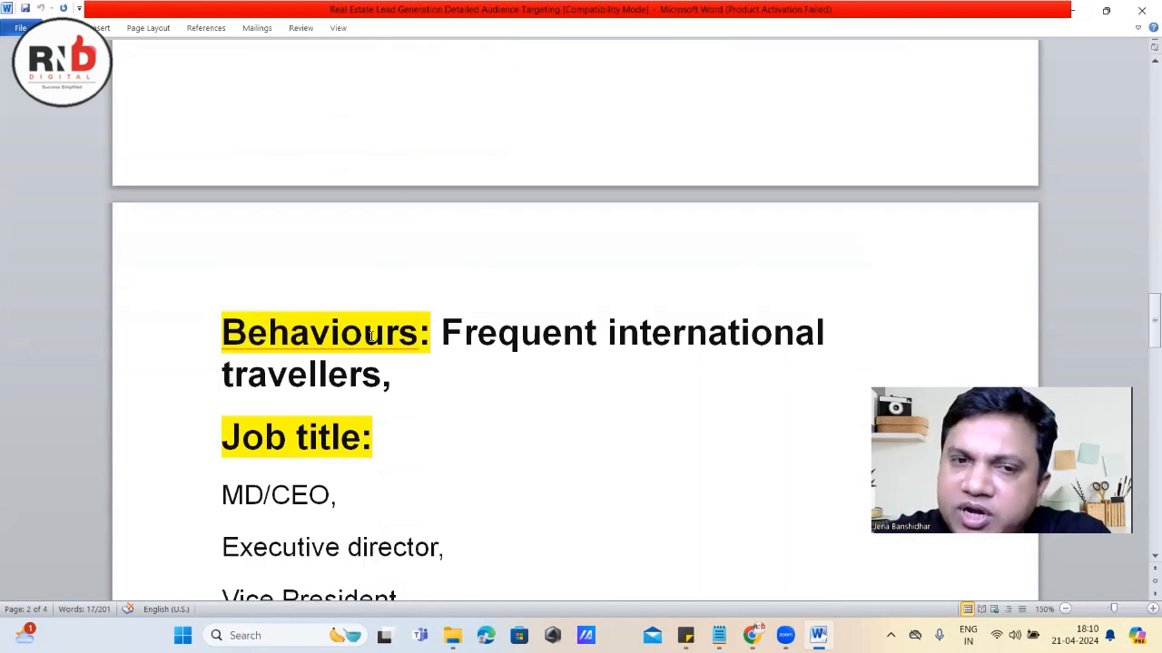
pyautogui.moveTo(222, 110); pyautogui.dragTo(374, 100)
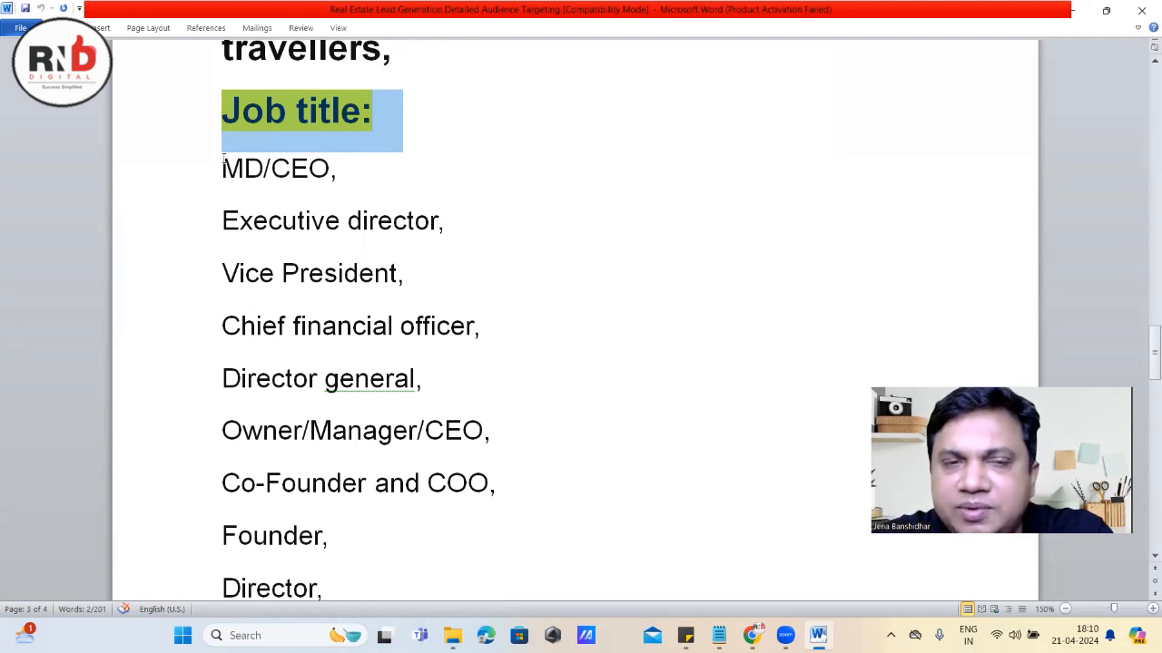
pyautogui.moveTo(225, 168); pyautogui.dragTo(328, 170)
pyautogui.moveTo(221, 219); pyautogui.dragTo(437, 221)
pyautogui.moveTo(224, 274); pyautogui.dragTo(396, 276)
pyautogui.moveTo(224, 326); pyautogui.dragTo(399, 328)
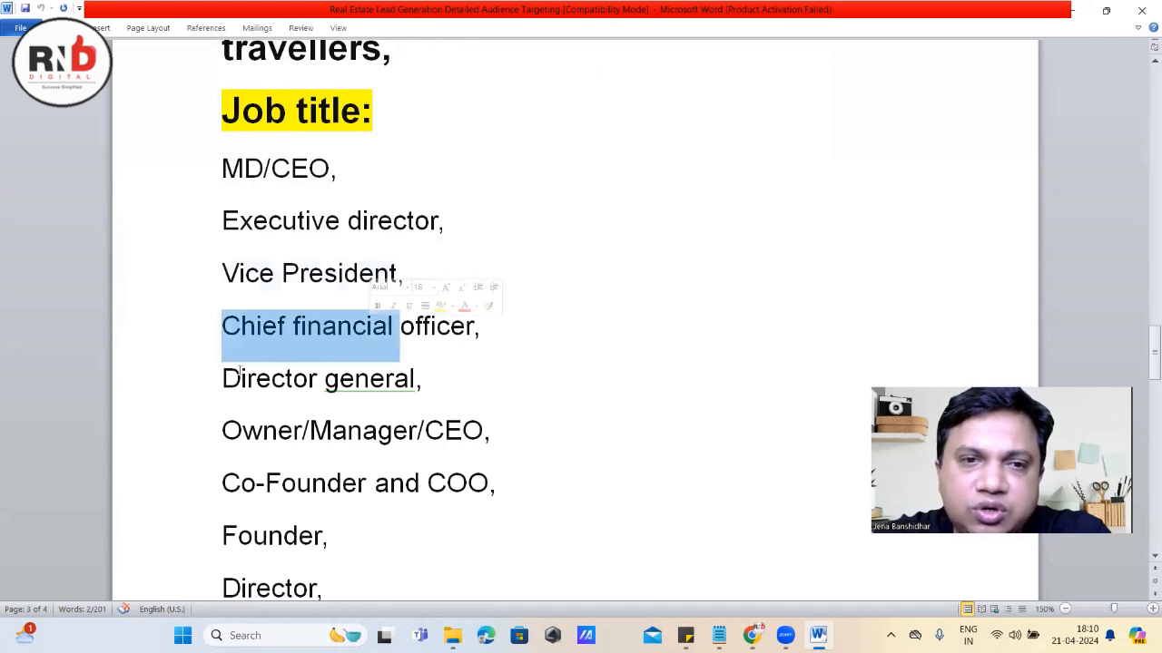
pyautogui.click(223, 378)
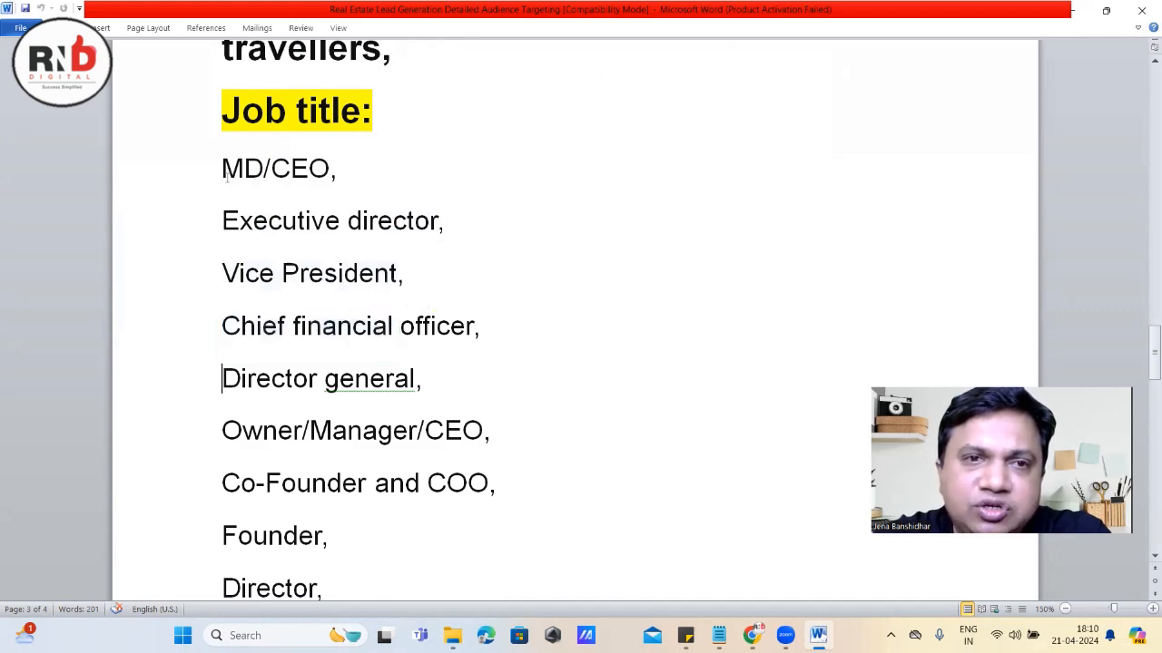
pyautogui.scroll(-8, 226, 178)
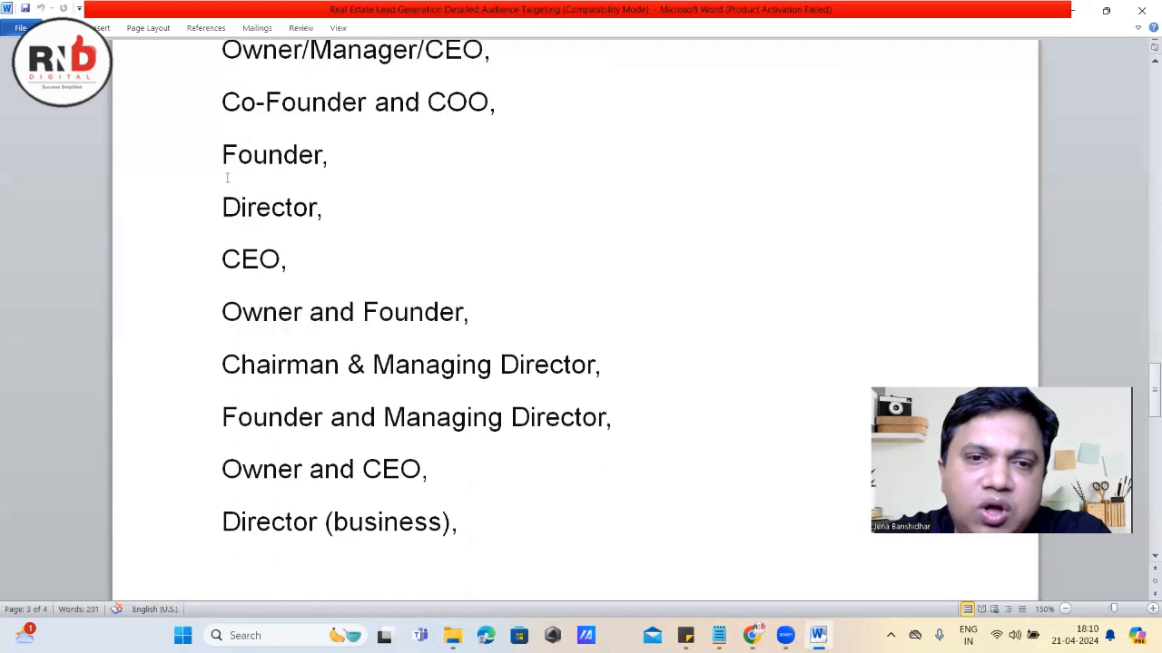
pyautogui.scroll(-5, 227, 178)
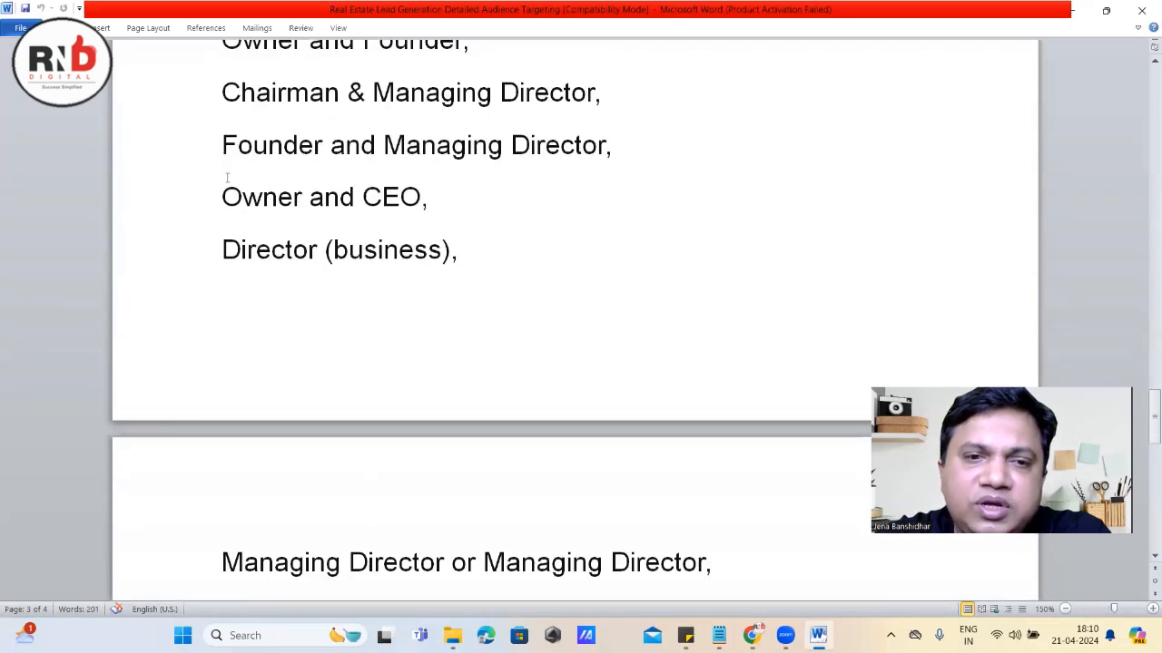
pyautogui.scroll(8, 227, 178)
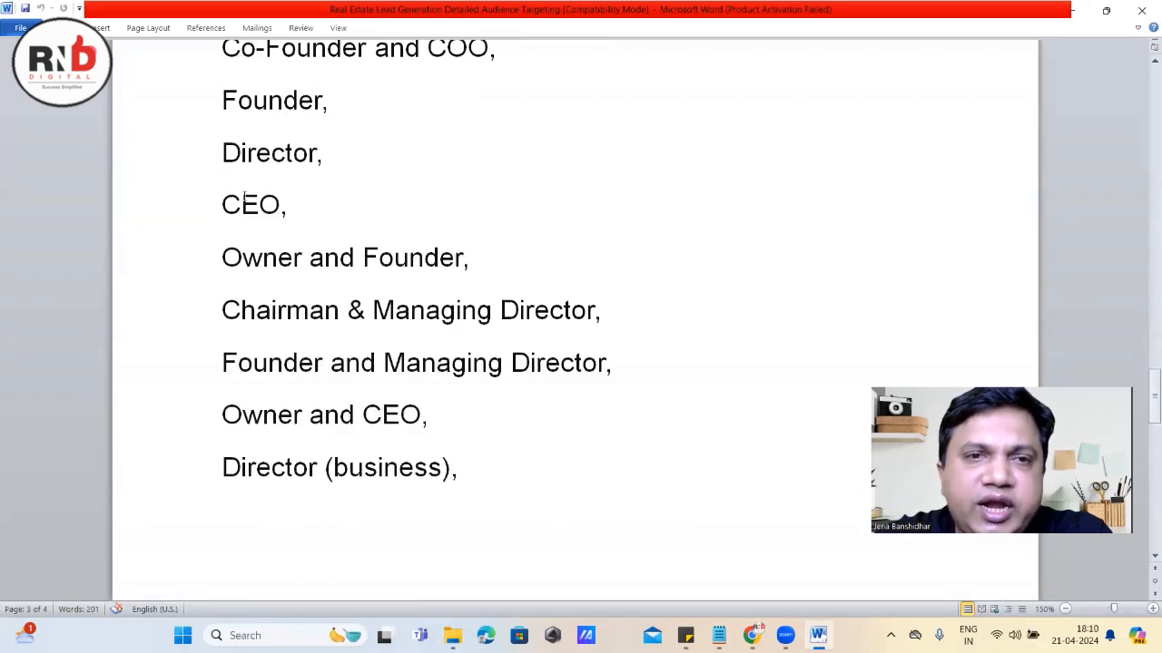
# Return to Ads Manager, search detailed targeting for "CEO" and add the MD/CEO job title
pyautogui.scroll(9, 245, 198)
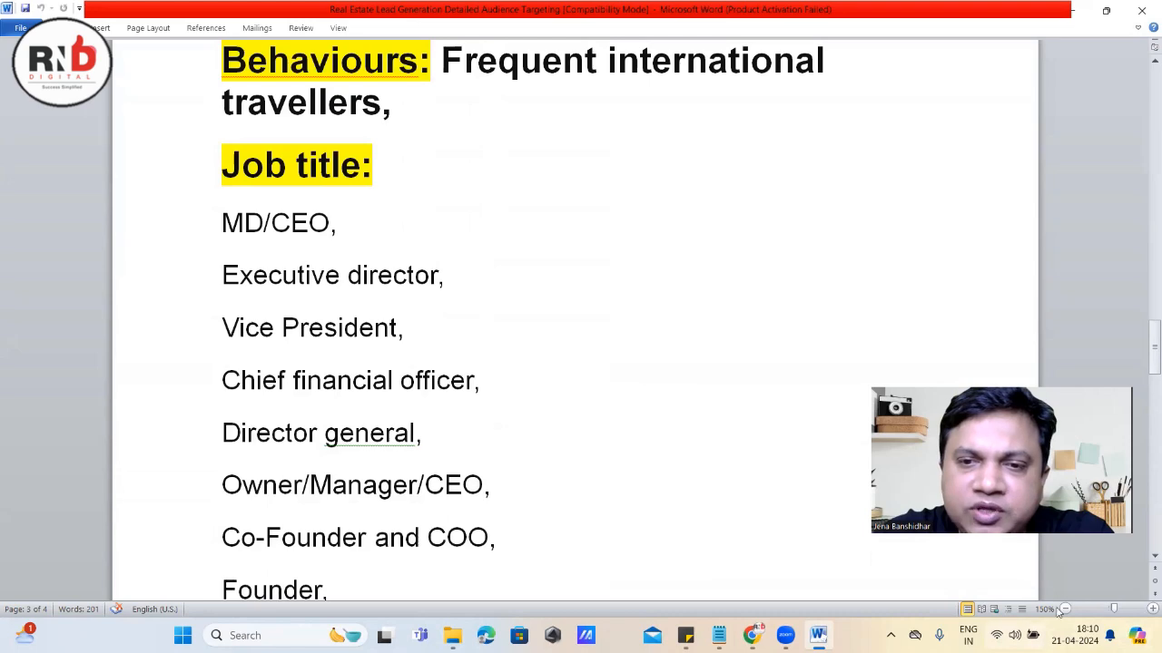
pyautogui.click(752, 635)
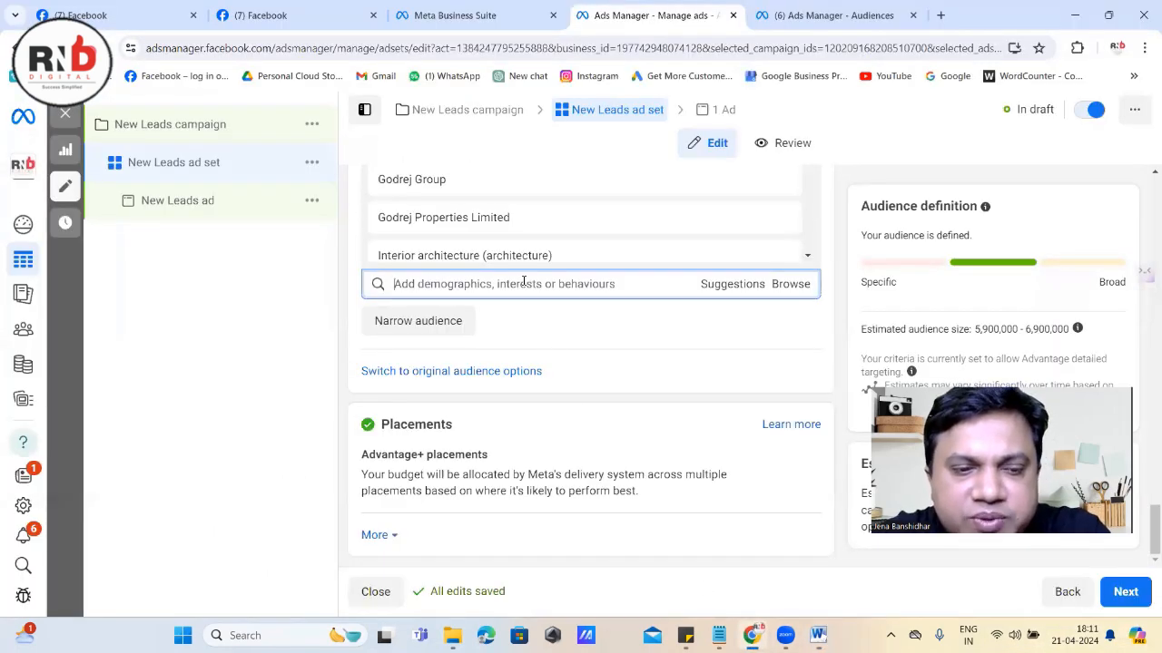
pyautogui.write('CEO')
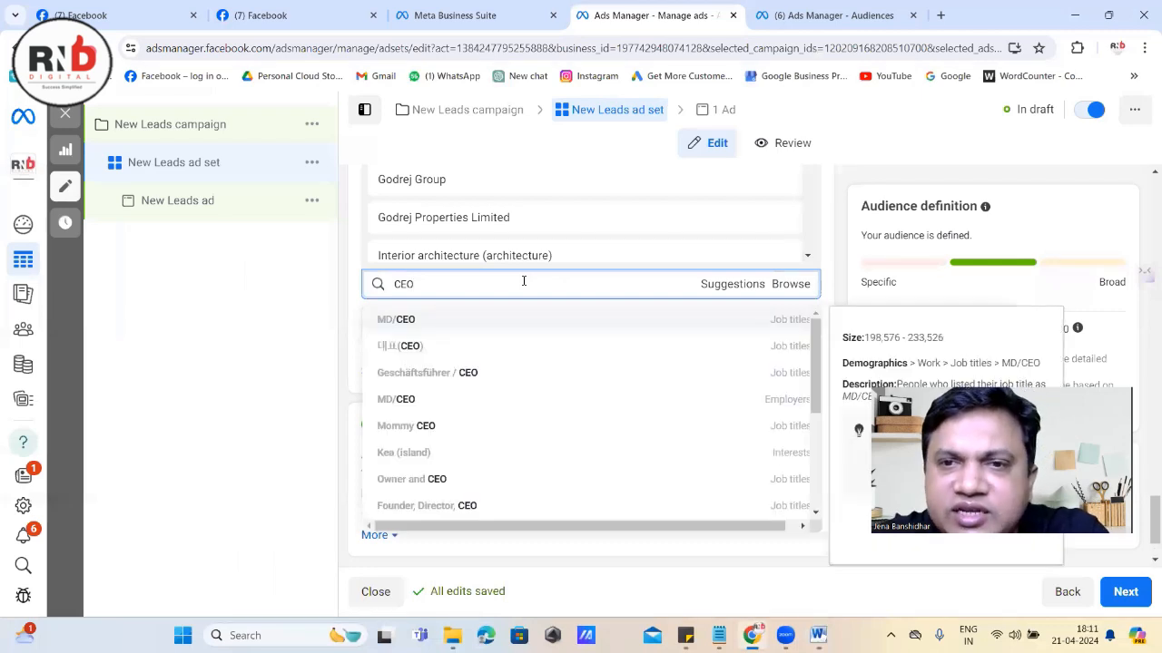
pyautogui.click(407, 323)
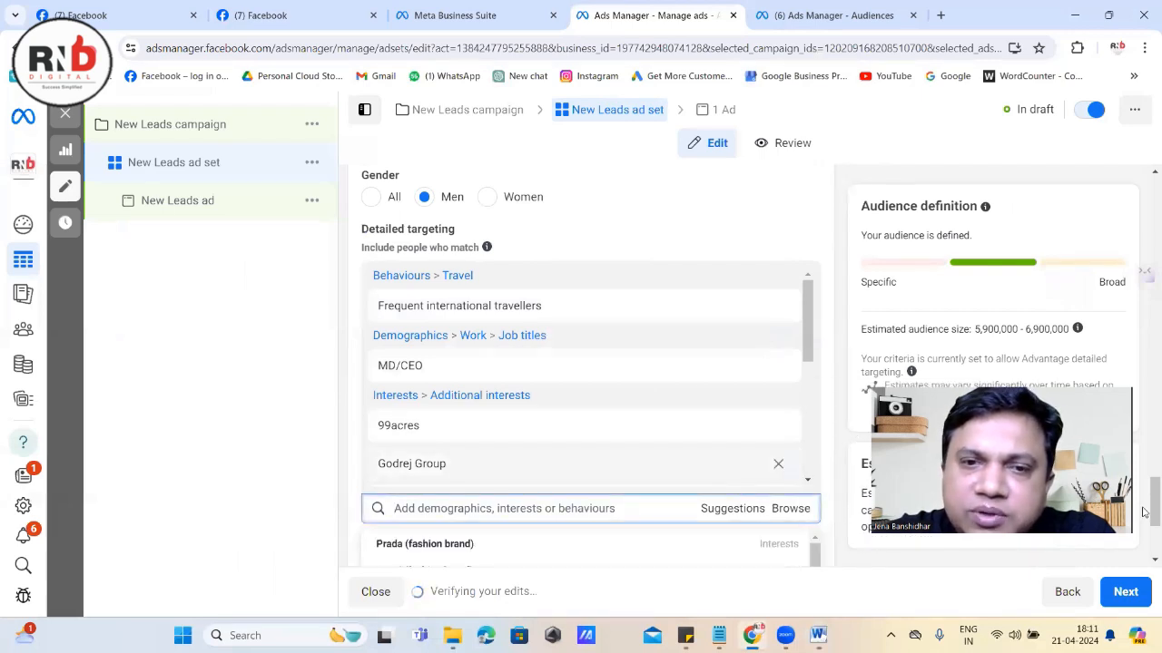
# Search detailed targeting for "CEO" again and examine the owner, founder, director and executive job titles and employers offered
pyautogui.moveTo(1143, 512); pyautogui.dragTo(1142, 542)
pyautogui.click(479, 284)
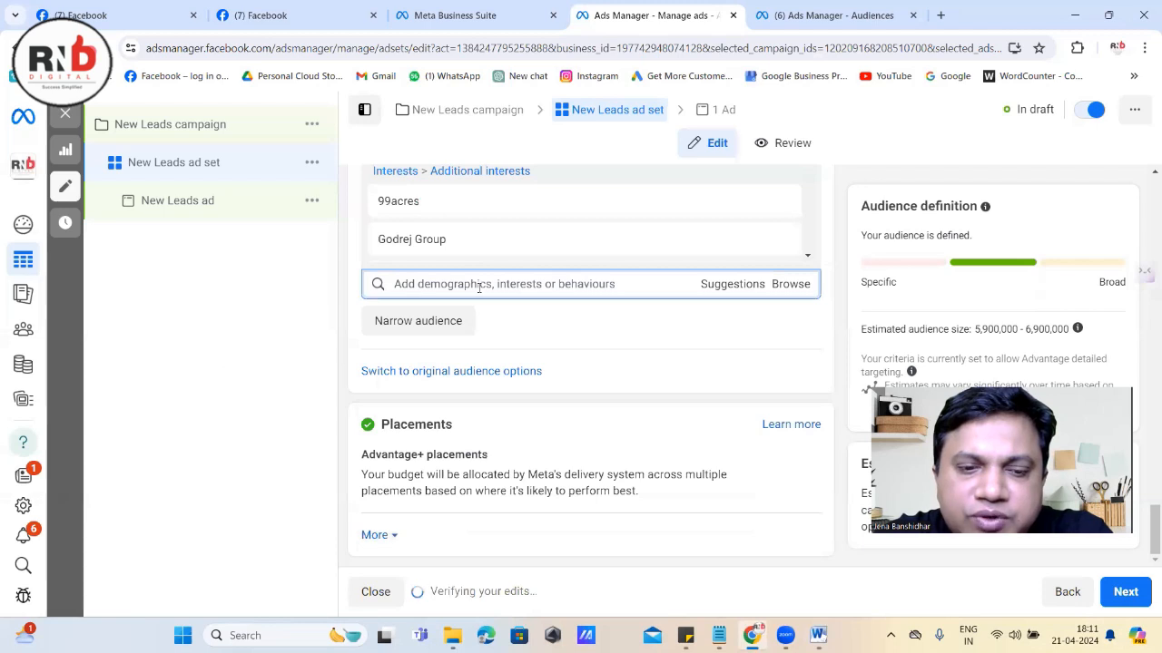
pyautogui.write('CEO')
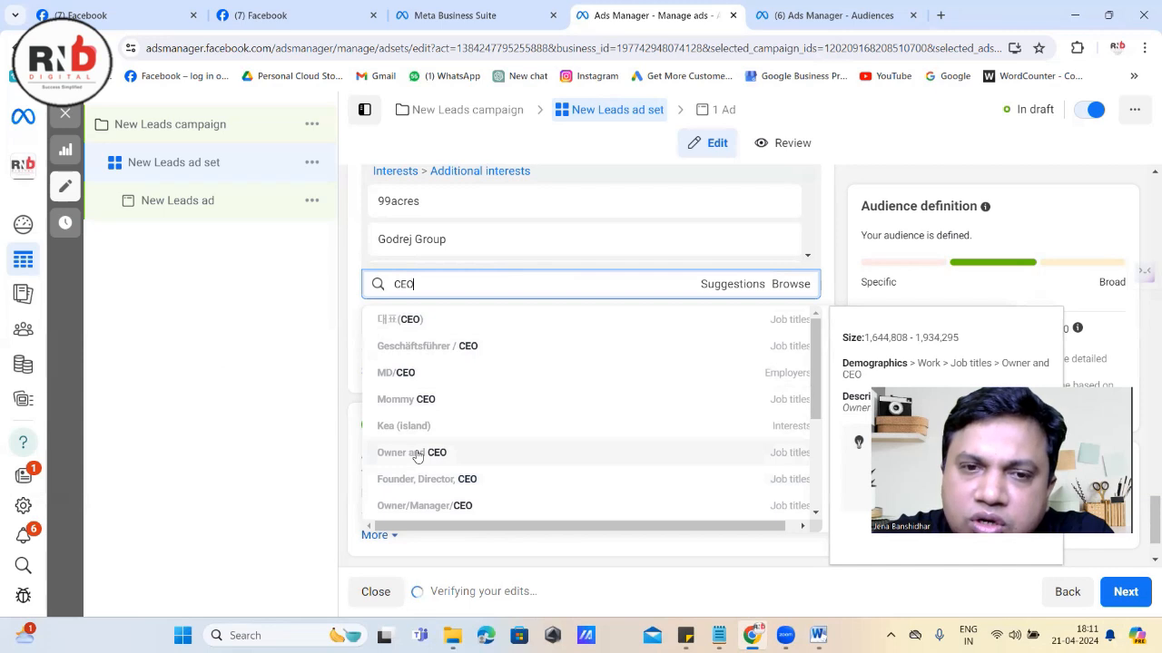
pyautogui.scroll(-1, 411, 449)
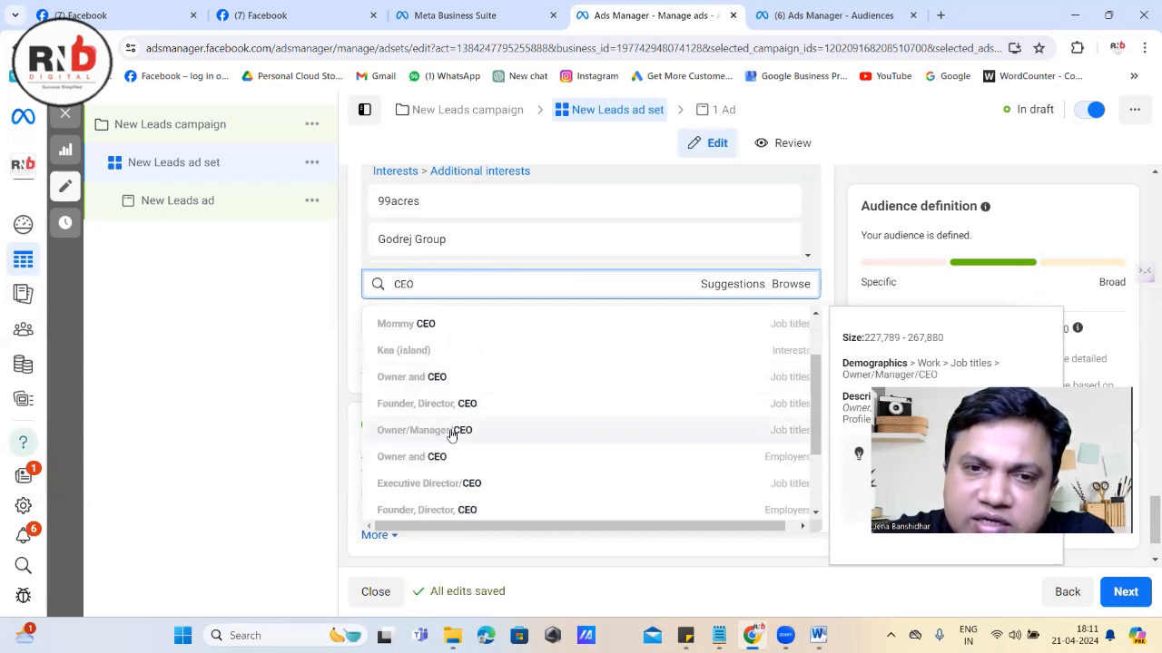
pyautogui.scroll(-1, 435, 431)
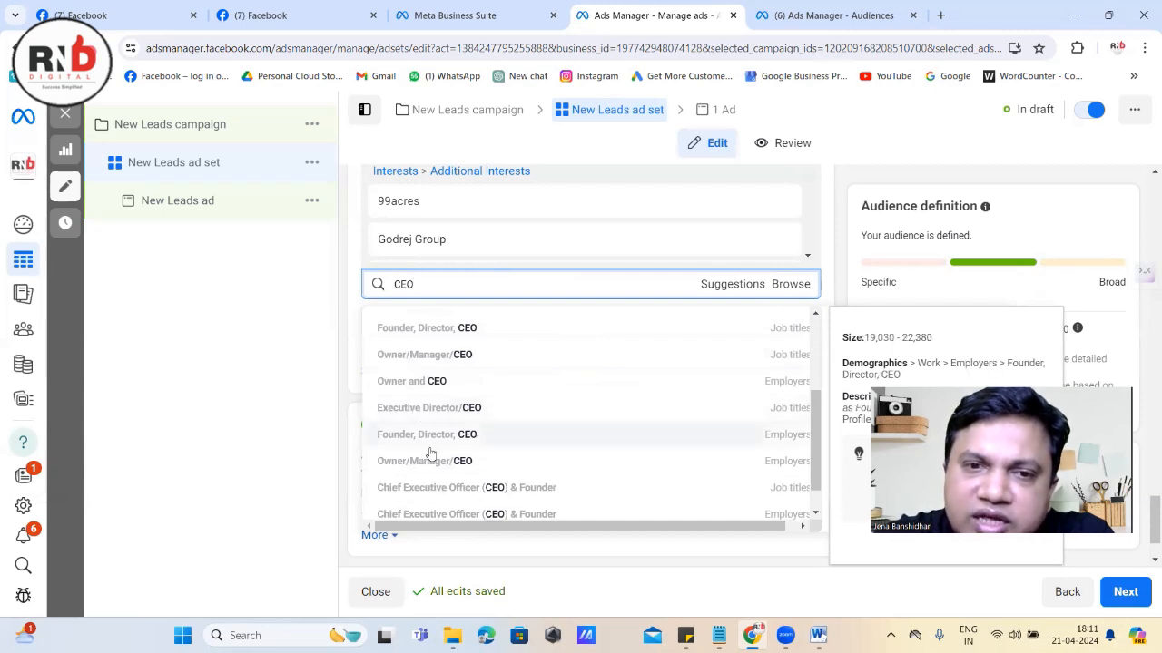
pyautogui.scroll(-1, 430, 490)
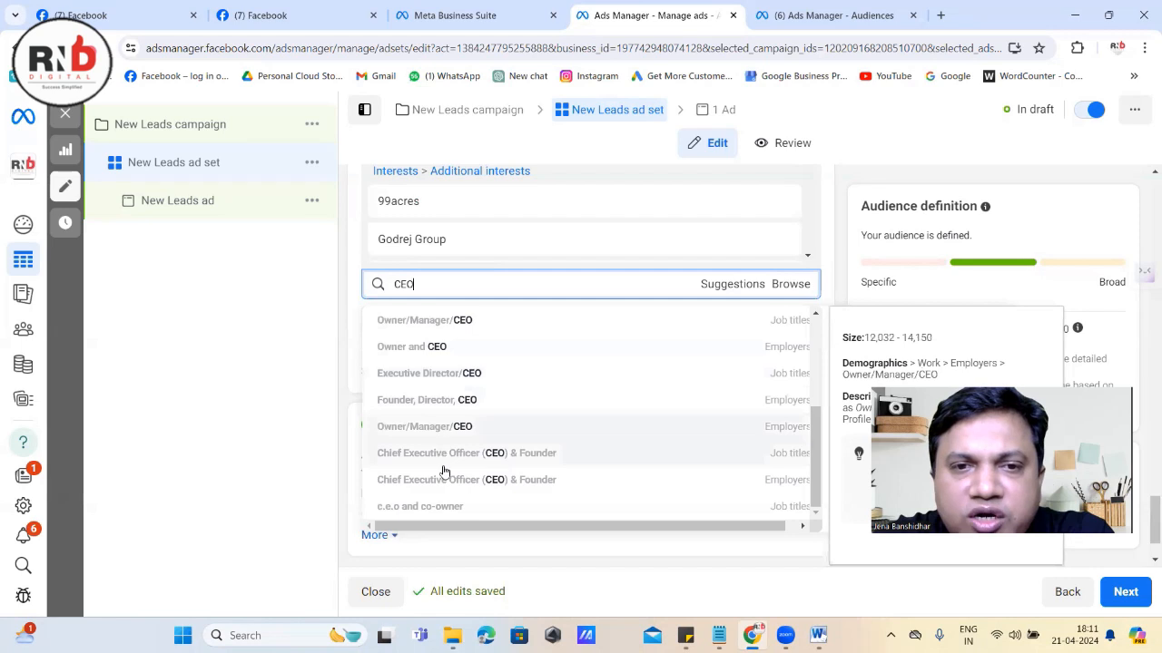
pyautogui.scroll(1, 423, 348)
pyautogui.scroll(1, 423, 348)
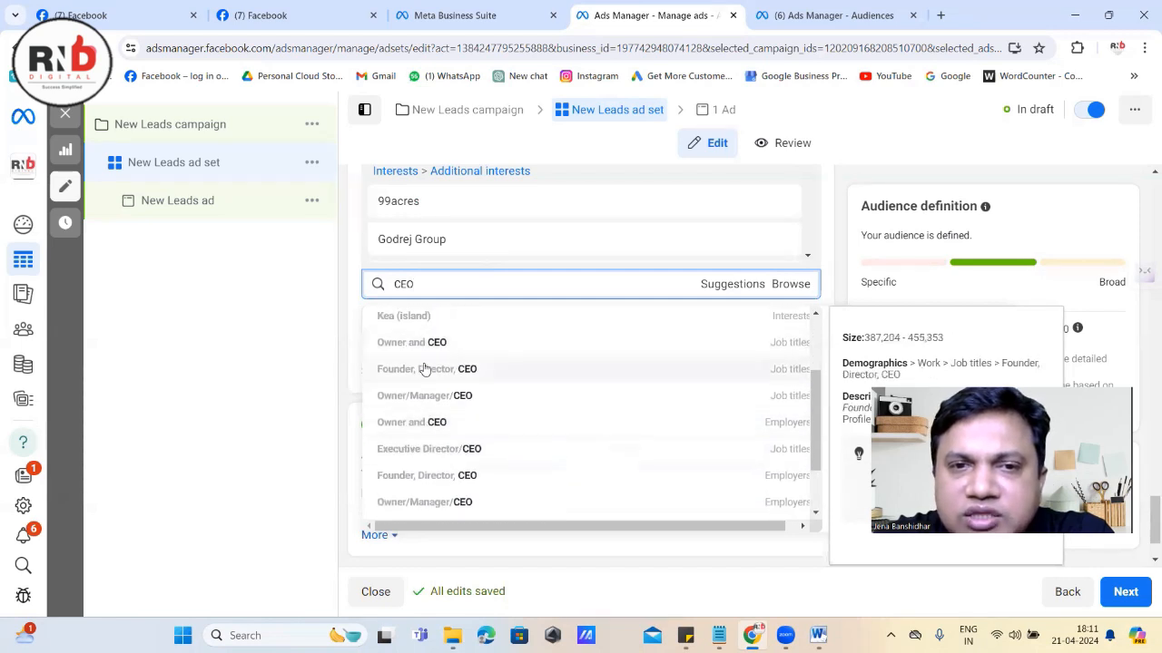
pyautogui.scroll(-2, 423, 372)
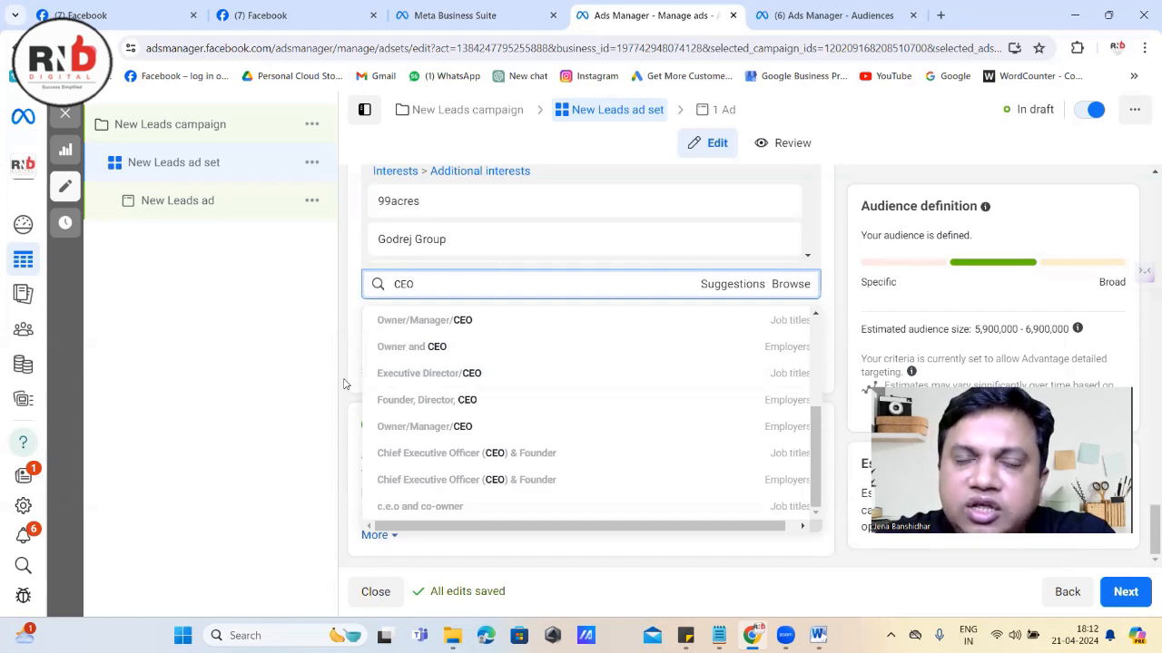
# Switch to the Word targeting document and review the remaining Job title entries against the ad set's targeting
pyautogui.click(818, 635)
pyautogui.scroll(-10, 403, 394)
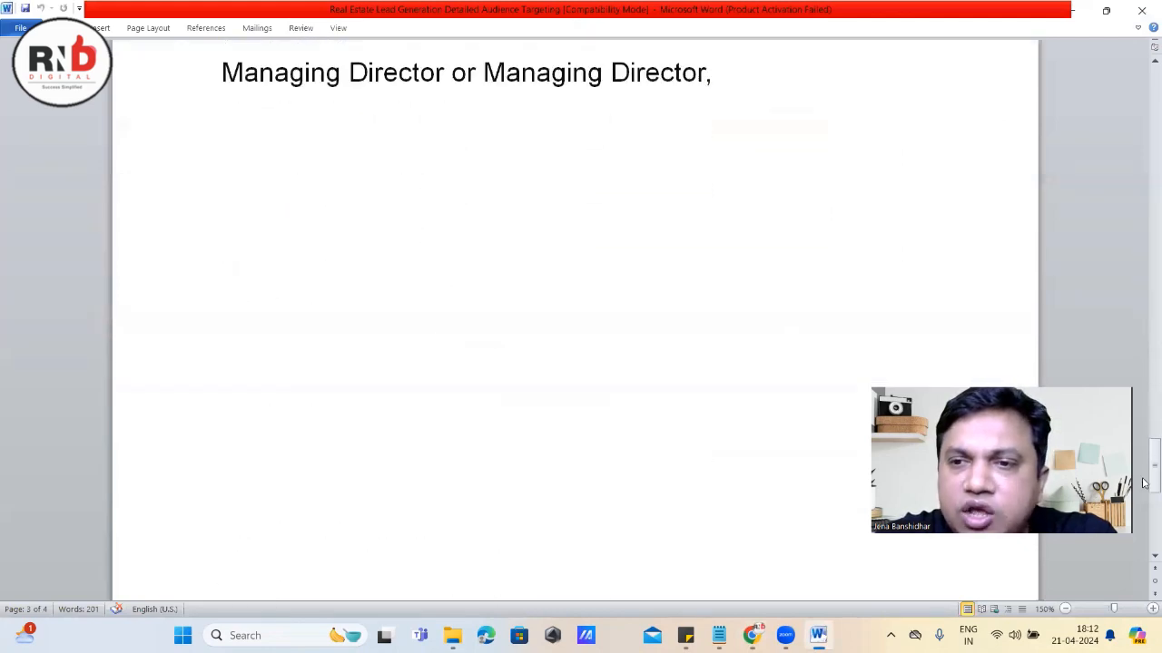
pyautogui.moveTo(1143, 483); pyautogui.dragTo(1143, 396)
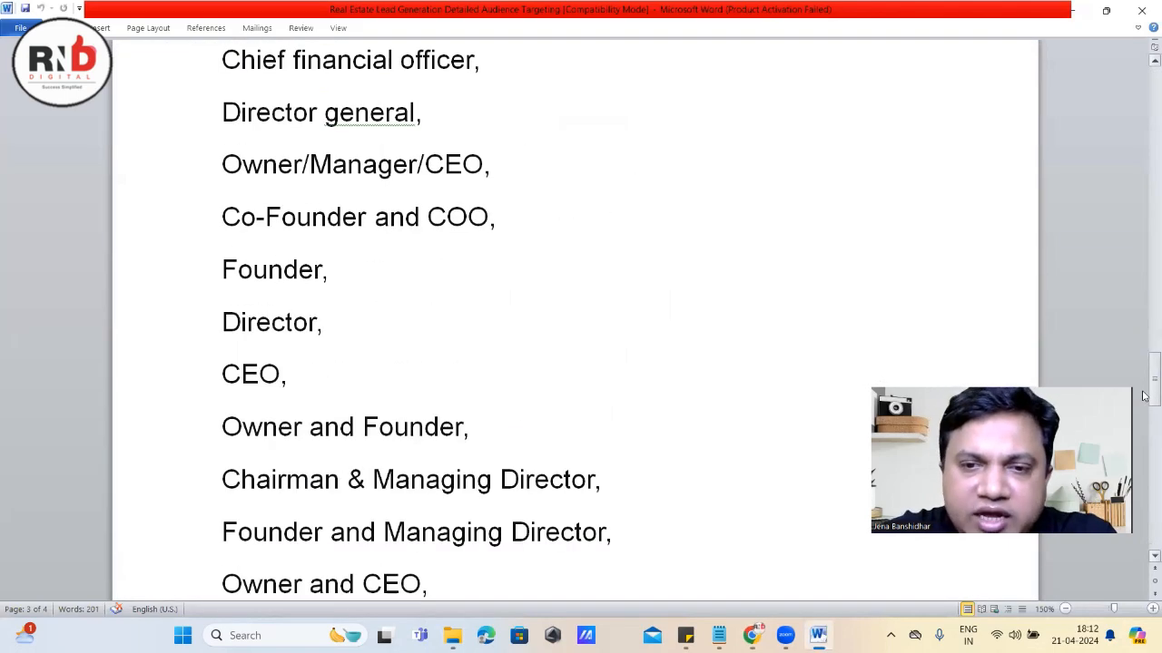
pyautogui.click(752, 636)
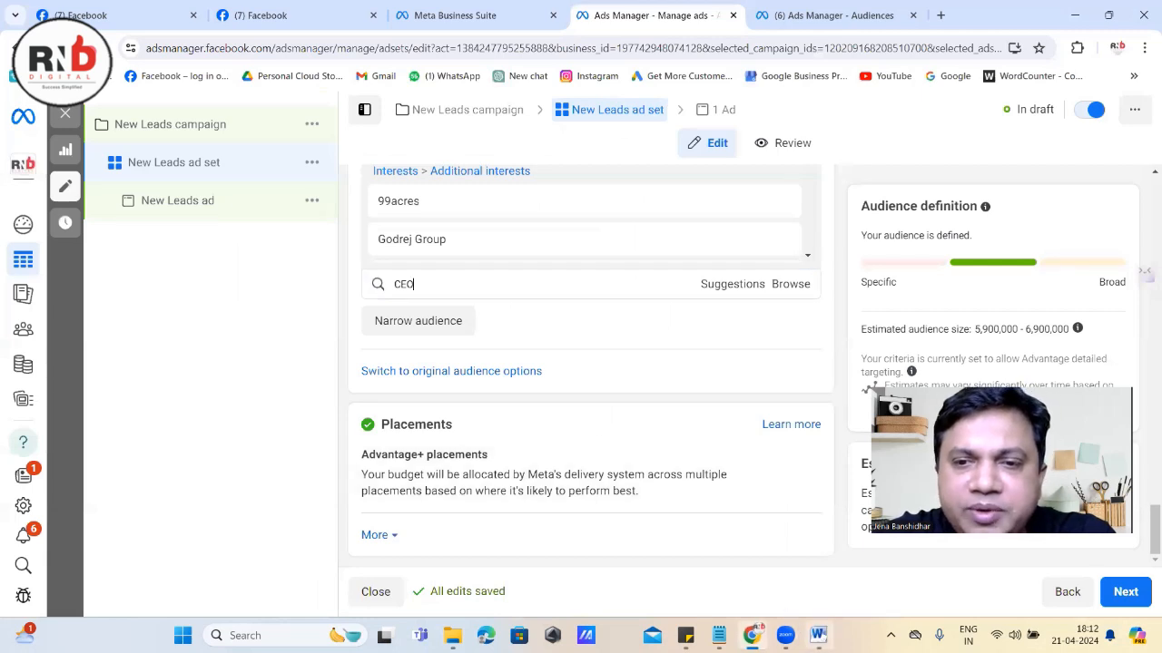
pyautogui.click(817, 635)
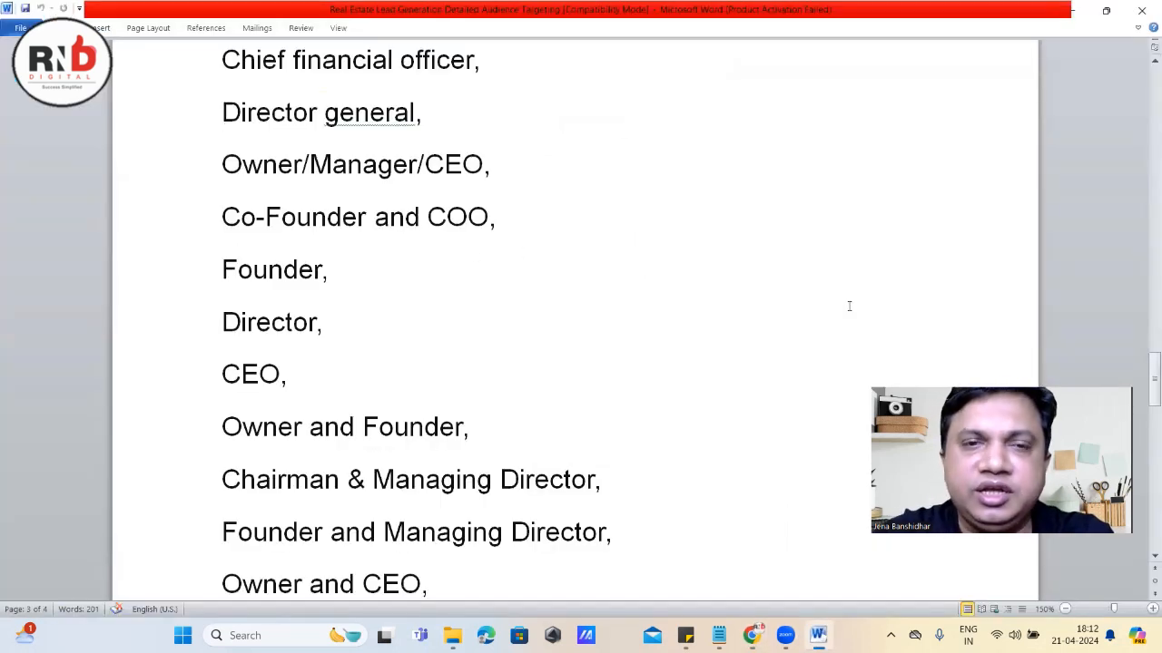
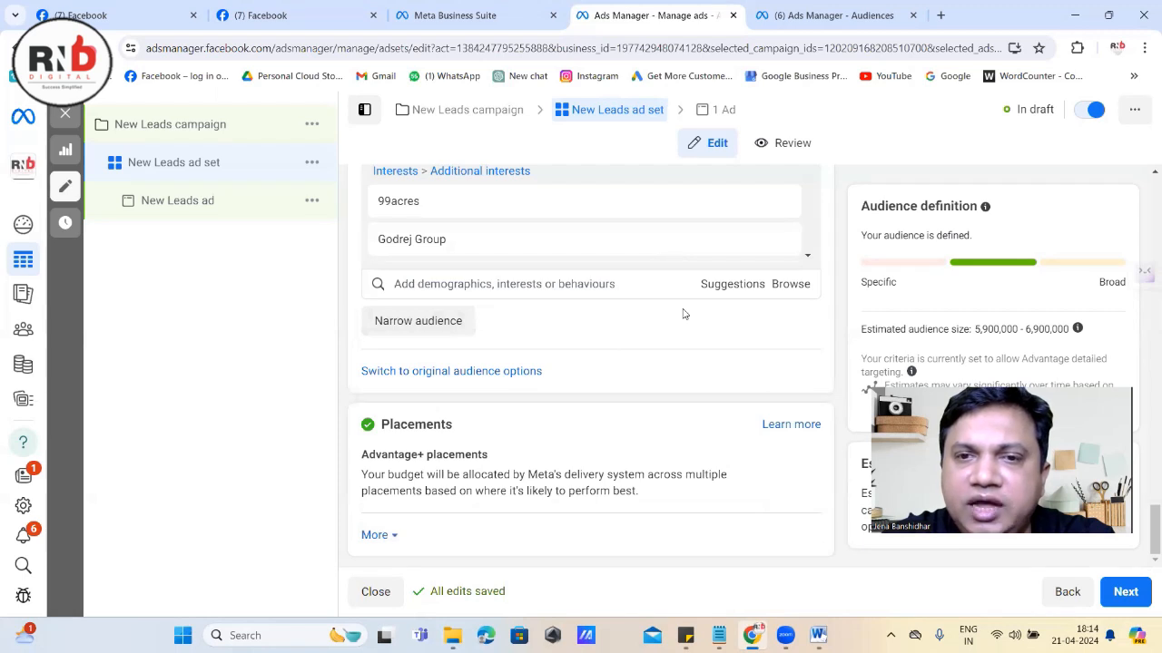
# Open the ad set's placement settings for editing and compare the Advantage+ and Manual placement options
pyautogui.click(1126, 594)
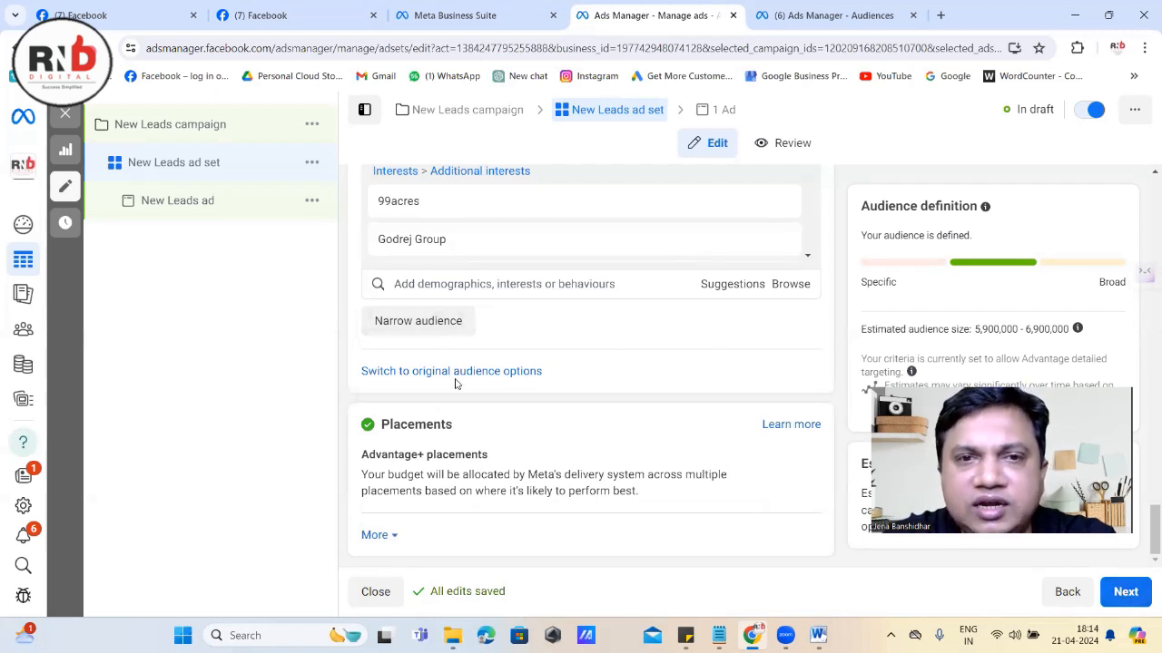
pyautogui.scroll(2, 482, 306)
pyautogui.scroll(-2, 488, 308)
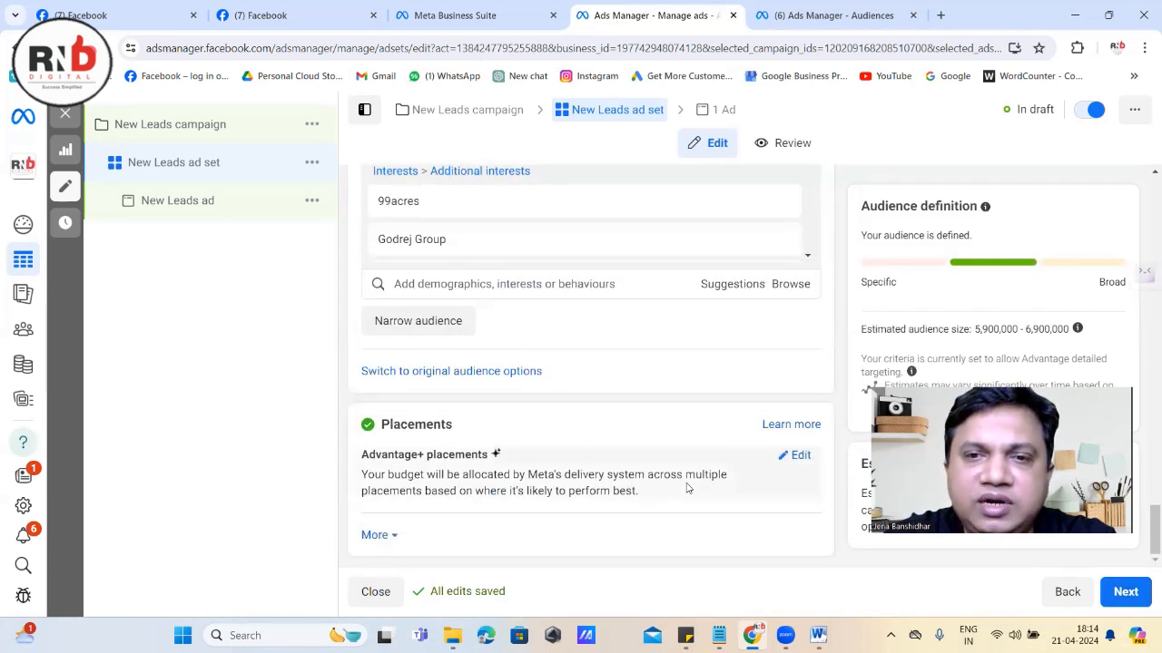
pyautogui.click(797, 457)
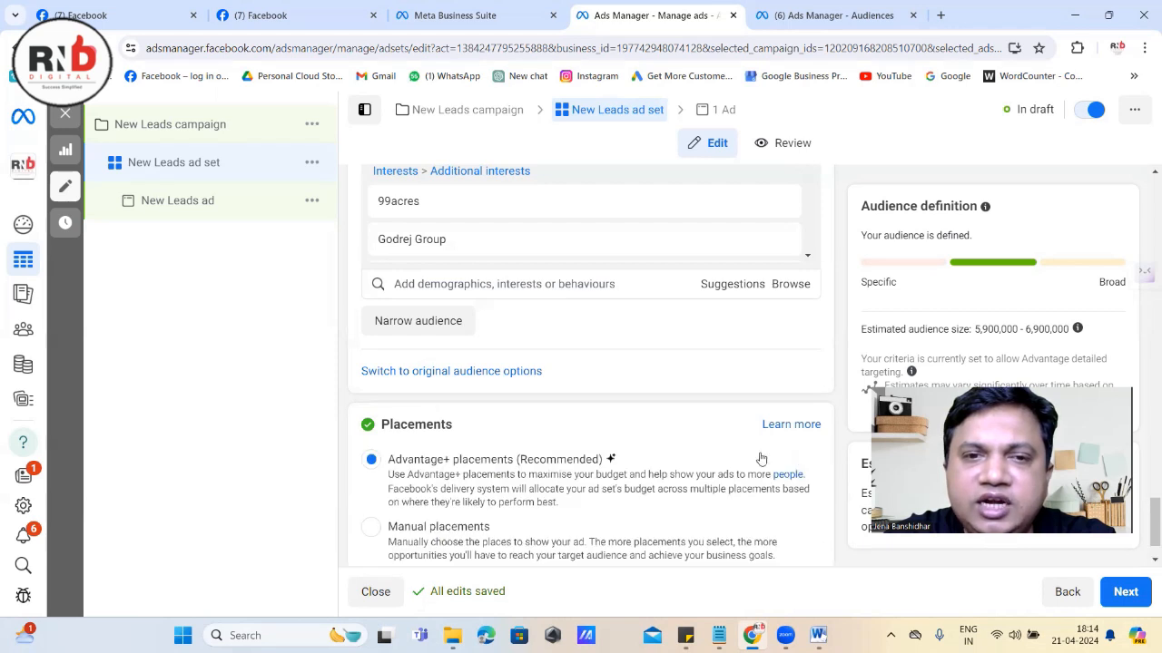
pyautogui.scroll(-1, 680, 441)
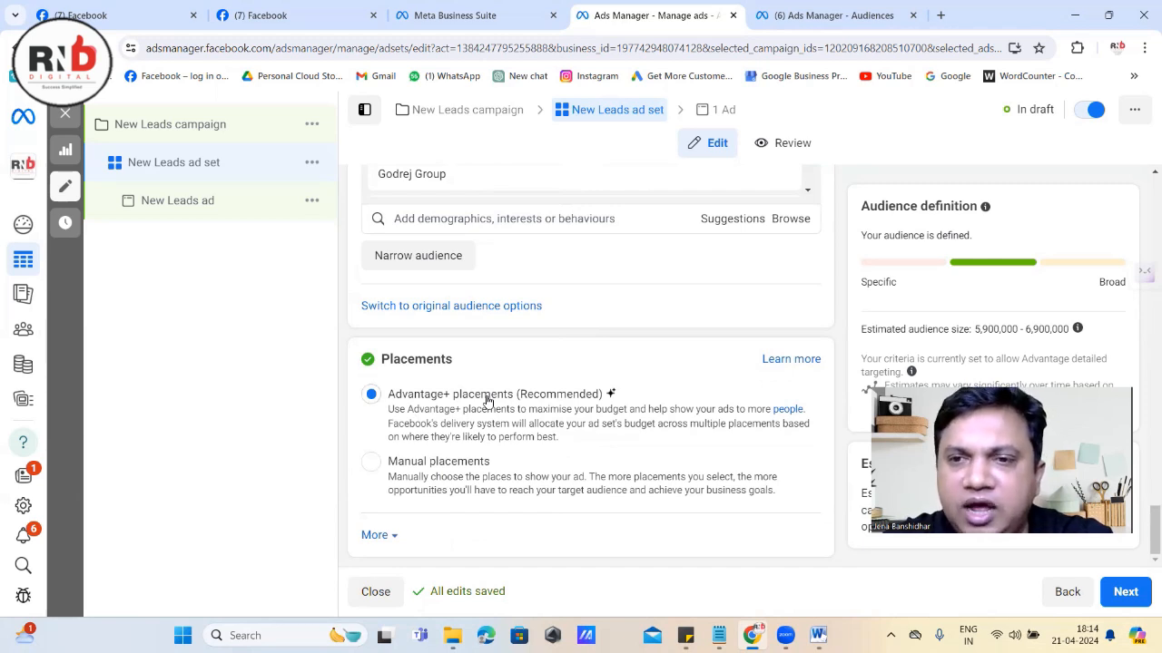
# Try Manual placements for the ad set, review its platforms and placement categories, and restore Advantage+ placements
pyautogui.click(371, 467)
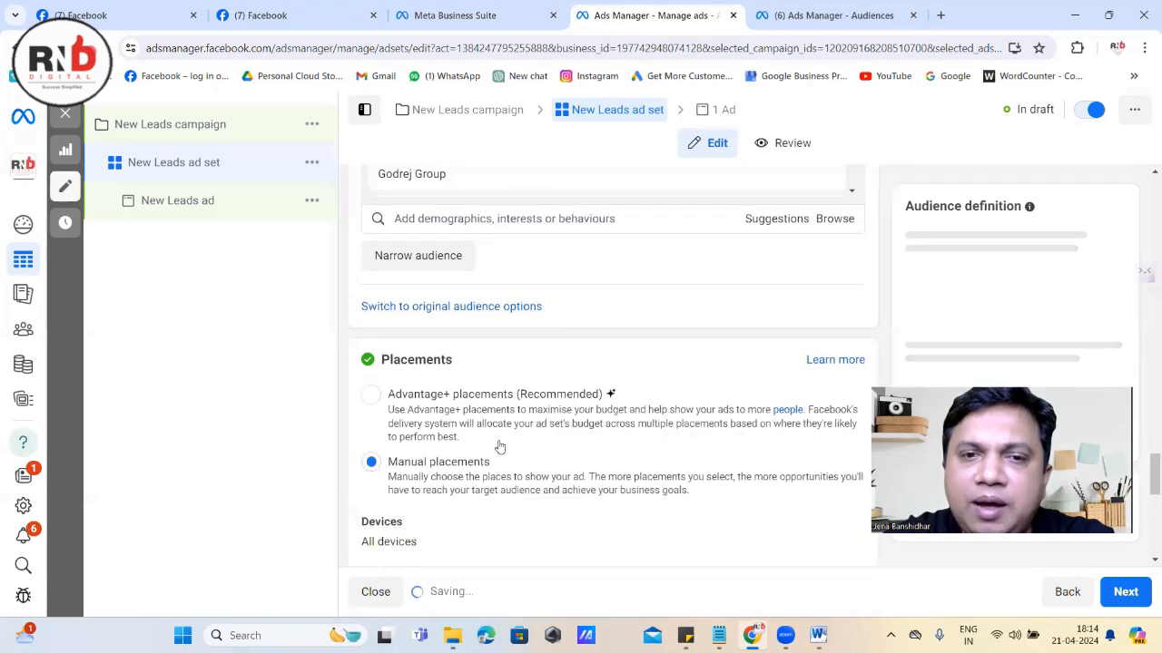
pyautogui.scroll(-3, 472, 427)
pyautogui.scroll(-5, 481, 422)
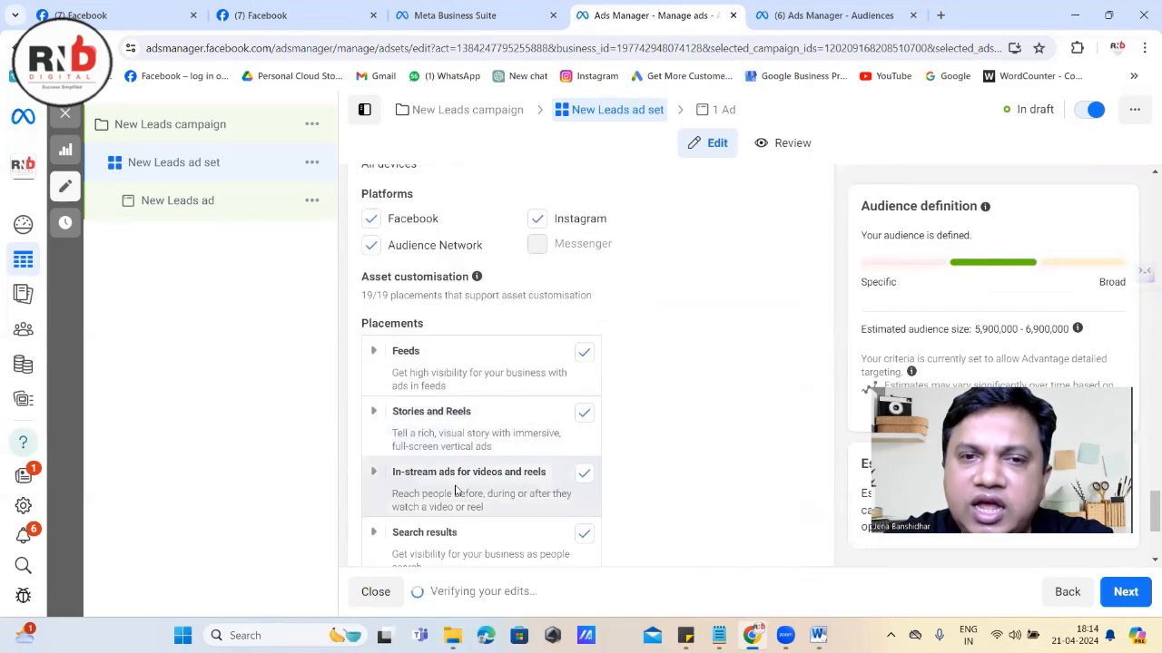
pyautogui.scroll(2, 662, 423)
pyautogui.scroll(3, 663, 423)
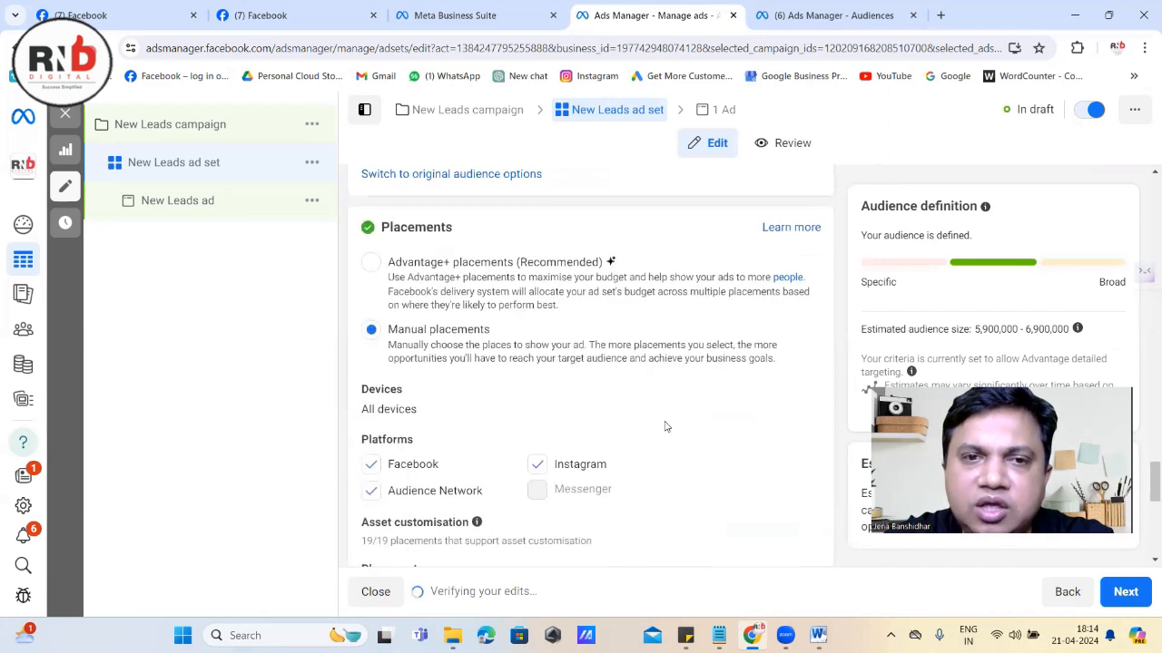
pyautogui.click(373, 264)
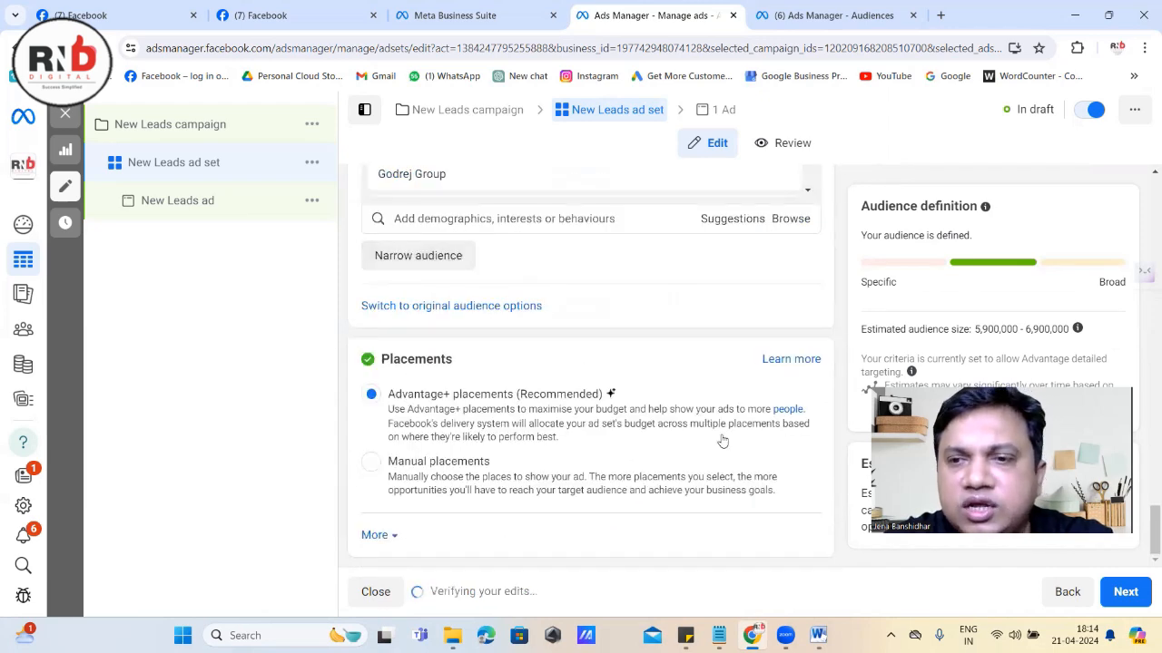
# Continue to the New Leads ad and review its identity, Instagram account and ad format settings
pyautogui.click(1132, 593)
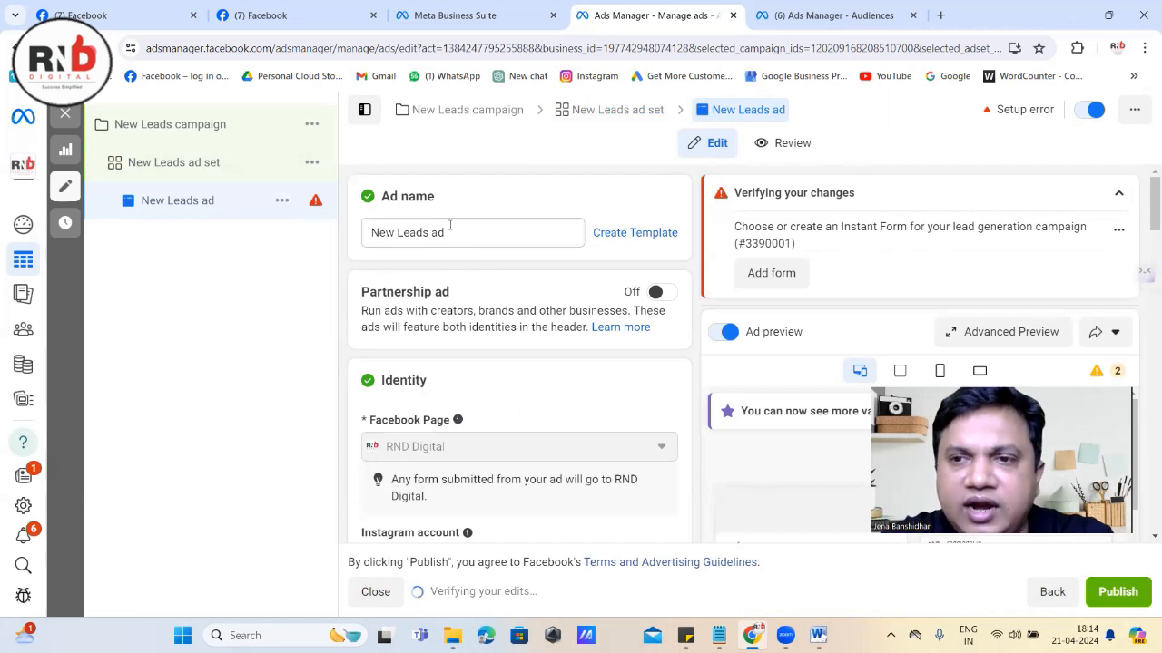
pyautogui.scroll(-3, 464, 299)
pyautogui.scroll(1, 428, 236)
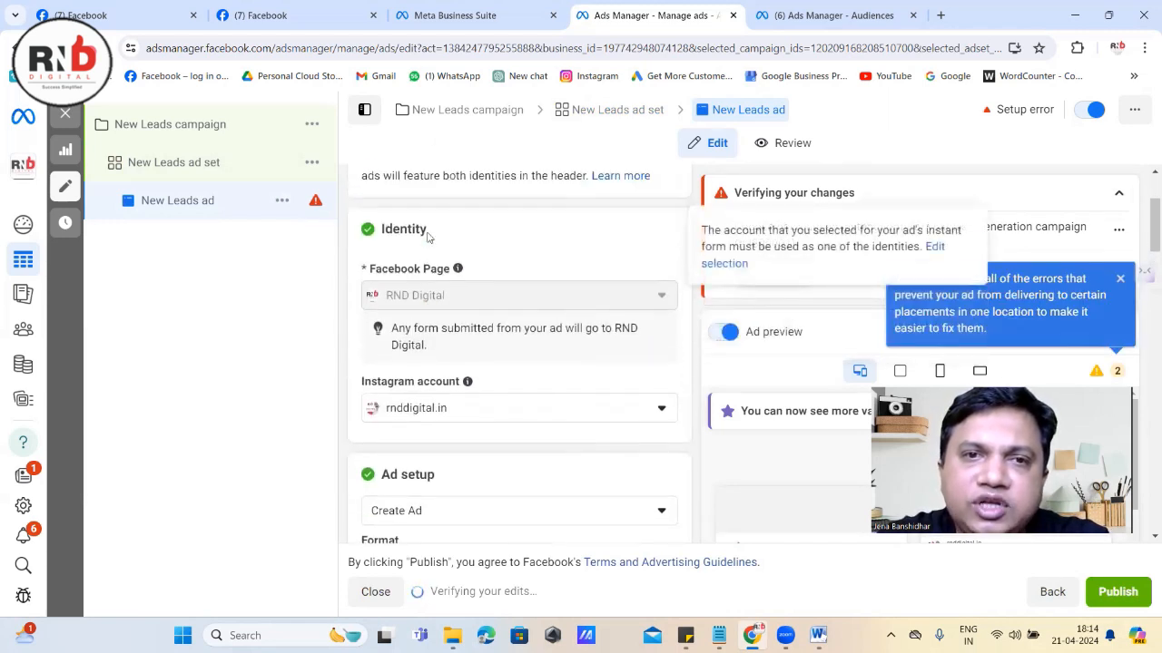
pyautogui.scroll(-2, 471, 290)
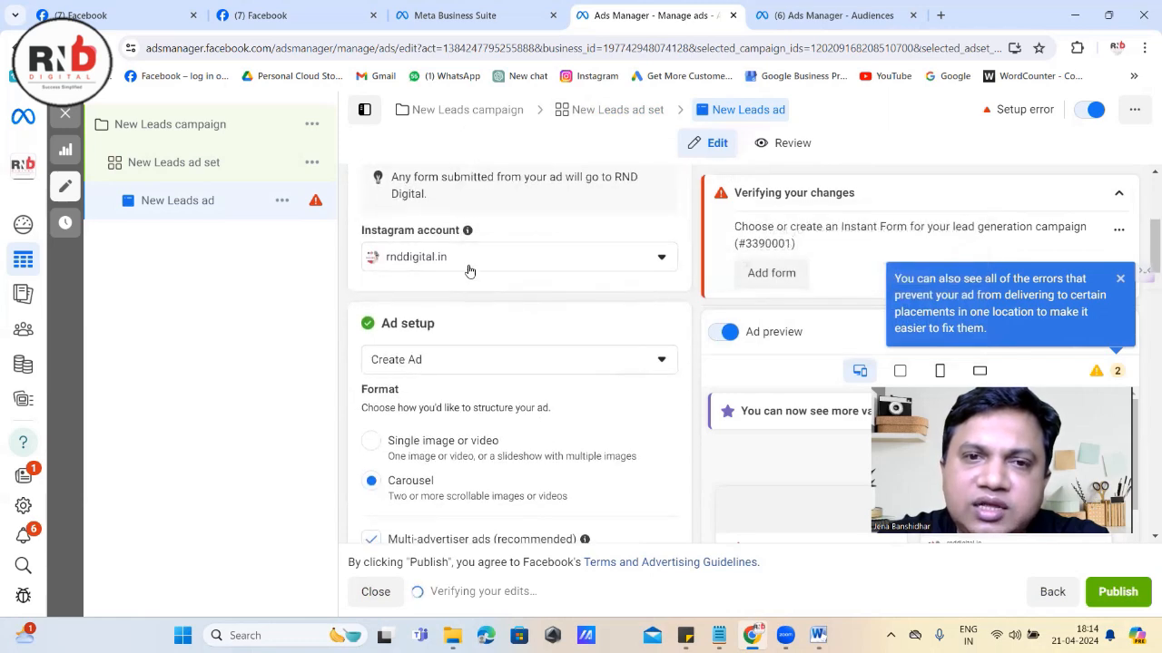
pyautogui.scroll(-3, 475, 262)
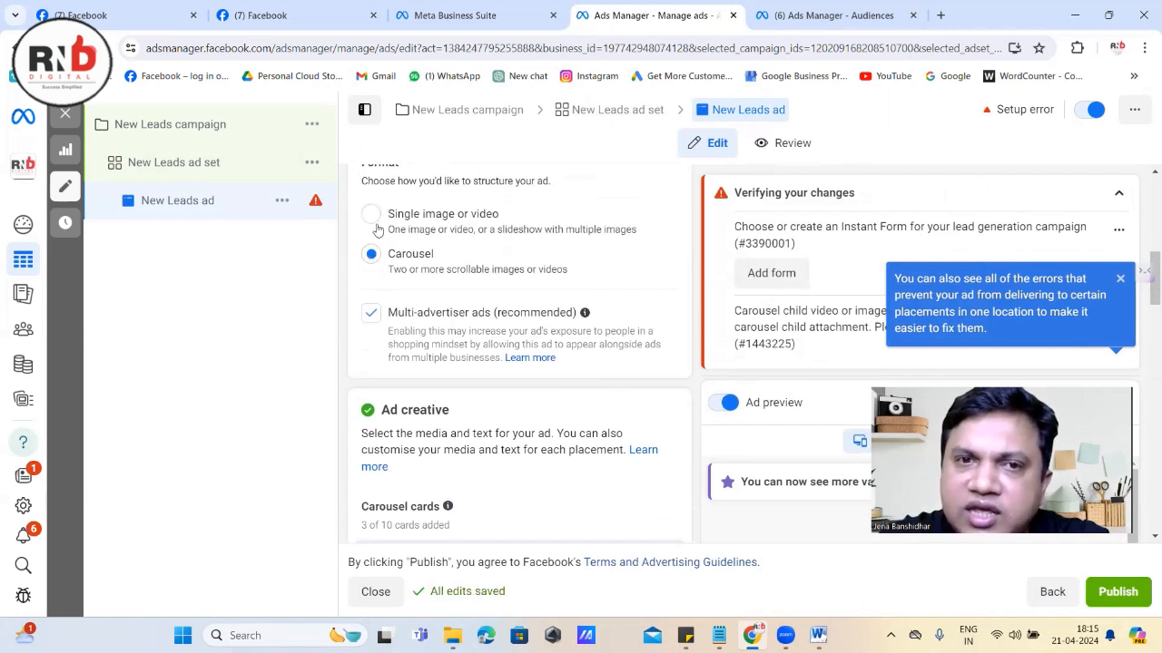
# Try the Single image or video format, check its creative fields, and switch the ad back to Carousel
pyautogui.click(372, 214)
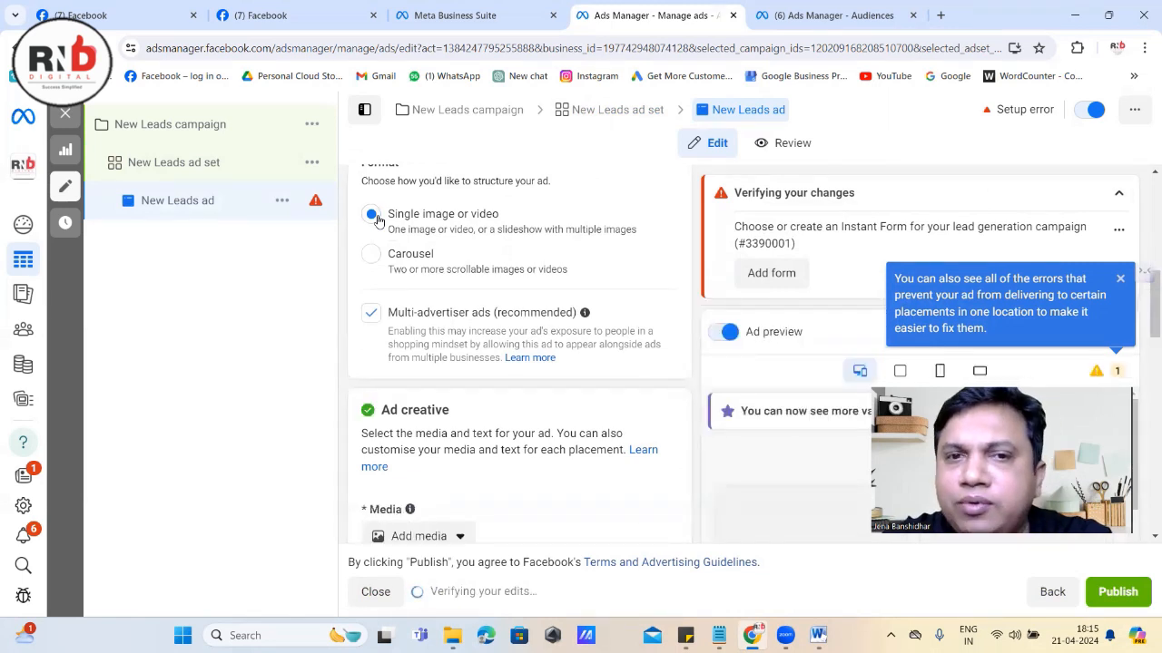
pyautogui.scroll(-2, 379, 213)
pyautogui.scroll(1, 381, 201)
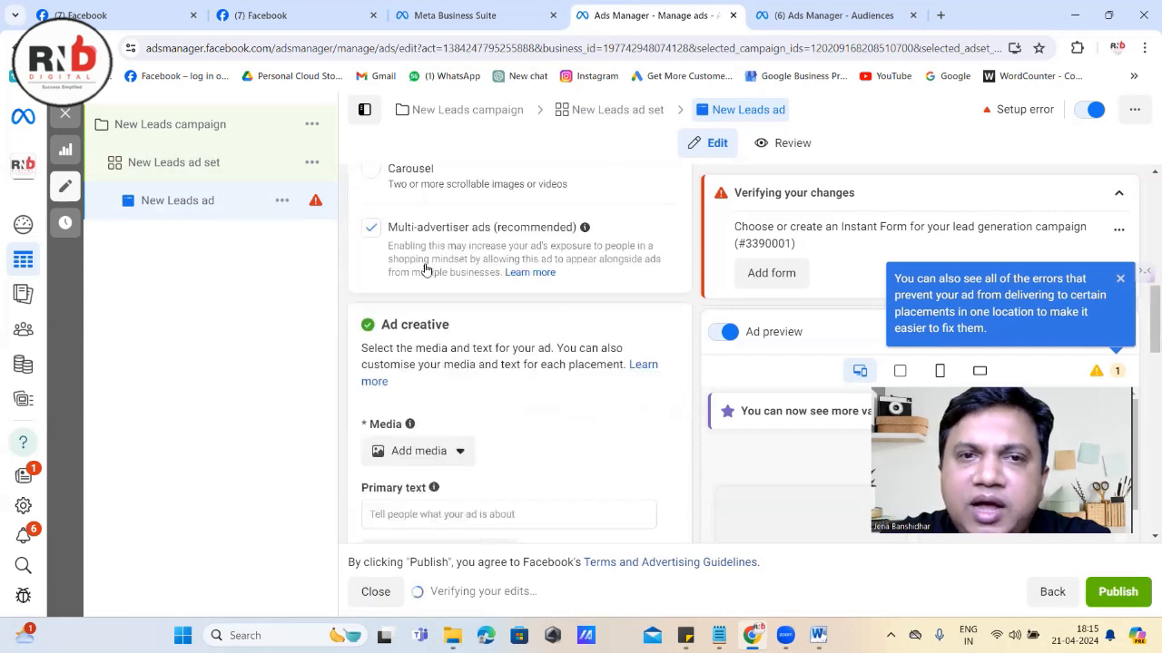
pyautogui.click(372, 181)
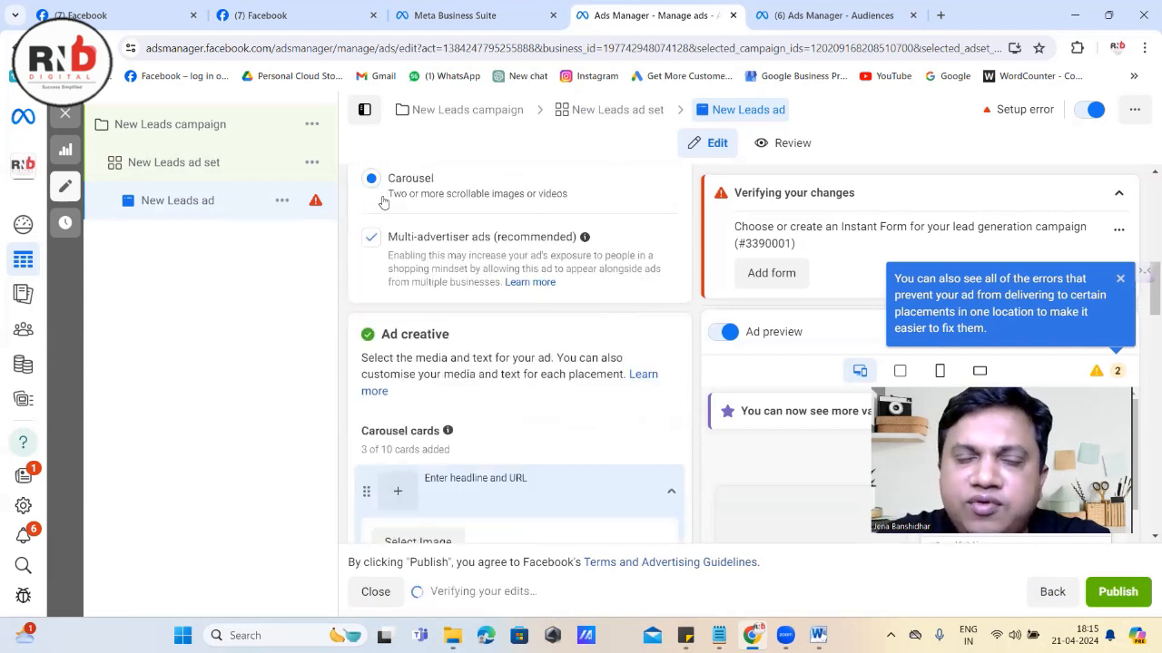
# Review the ad creative's carousel card fields, primary text field and call-to-action options
pyautogui.scroll(-1, 516, 415)
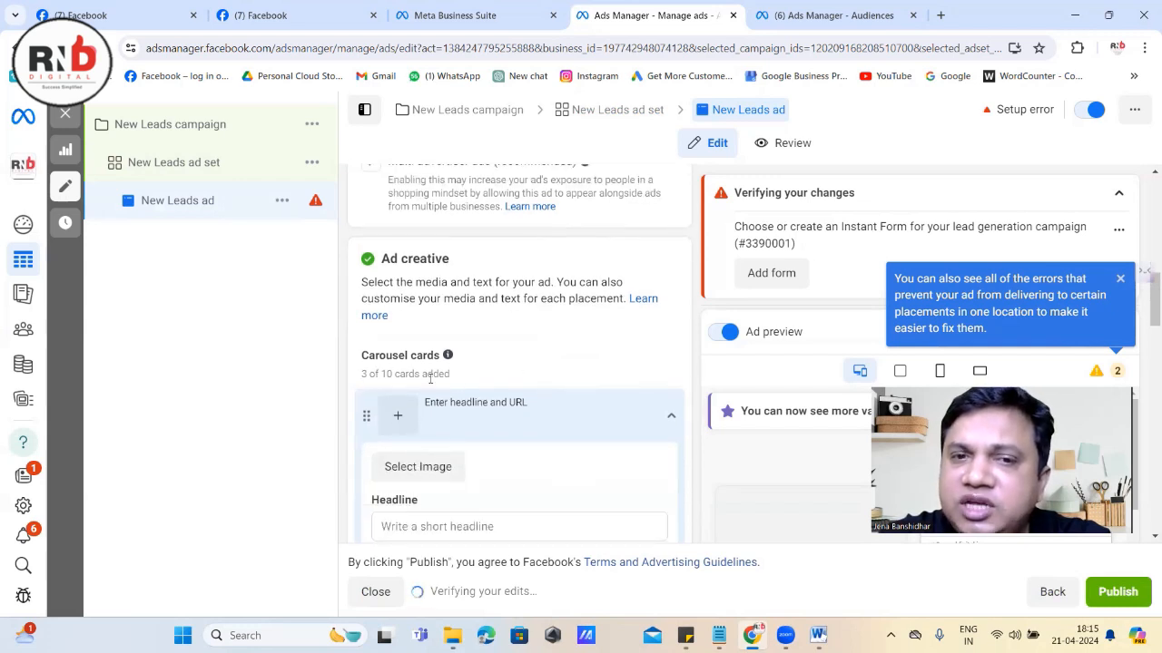
pyautogui.scroll(-2, 448, 375)
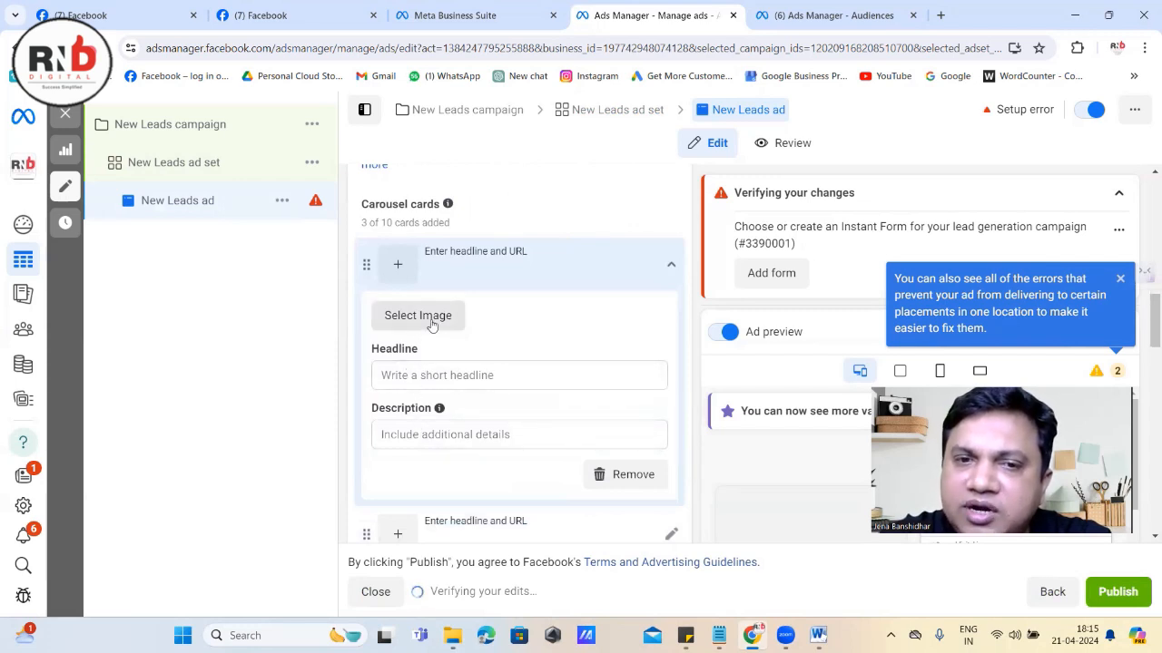
pyautogui.scroll(-6, 432, 325)
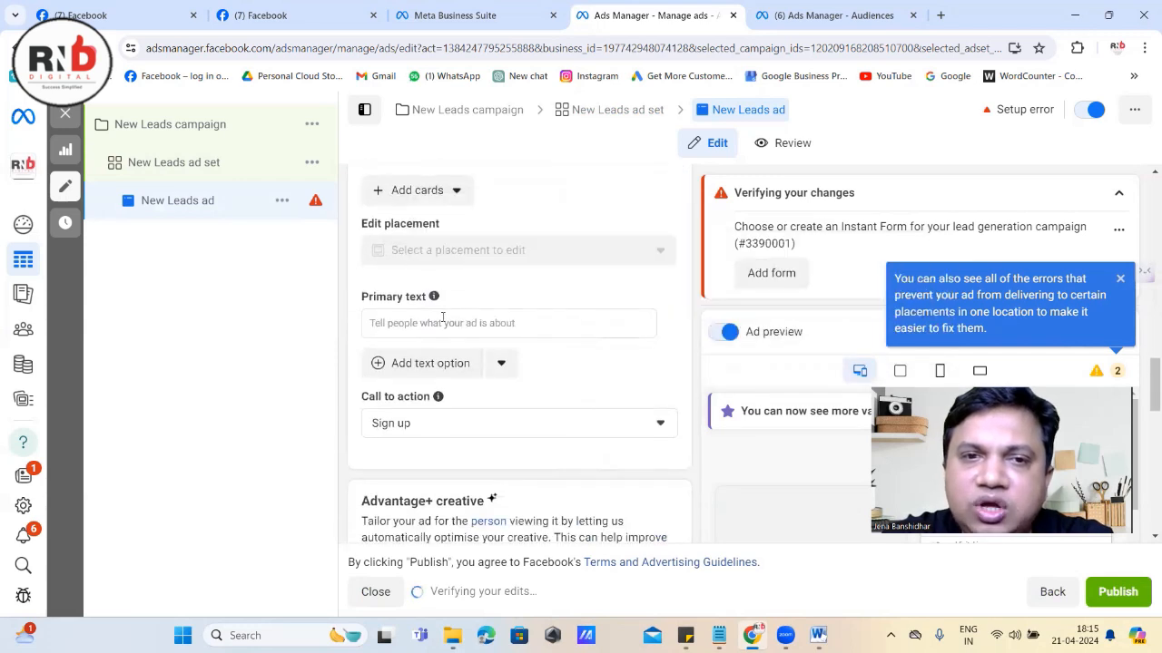
pyautogui.click(406, 324)
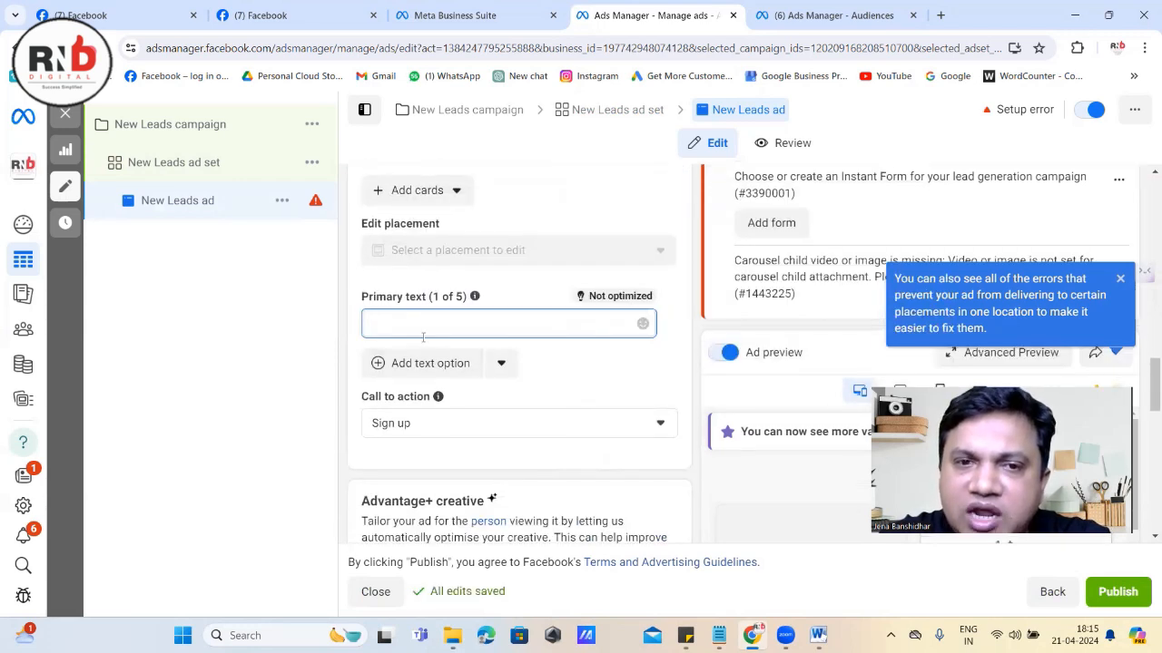
pyautogui.click(469, 430)
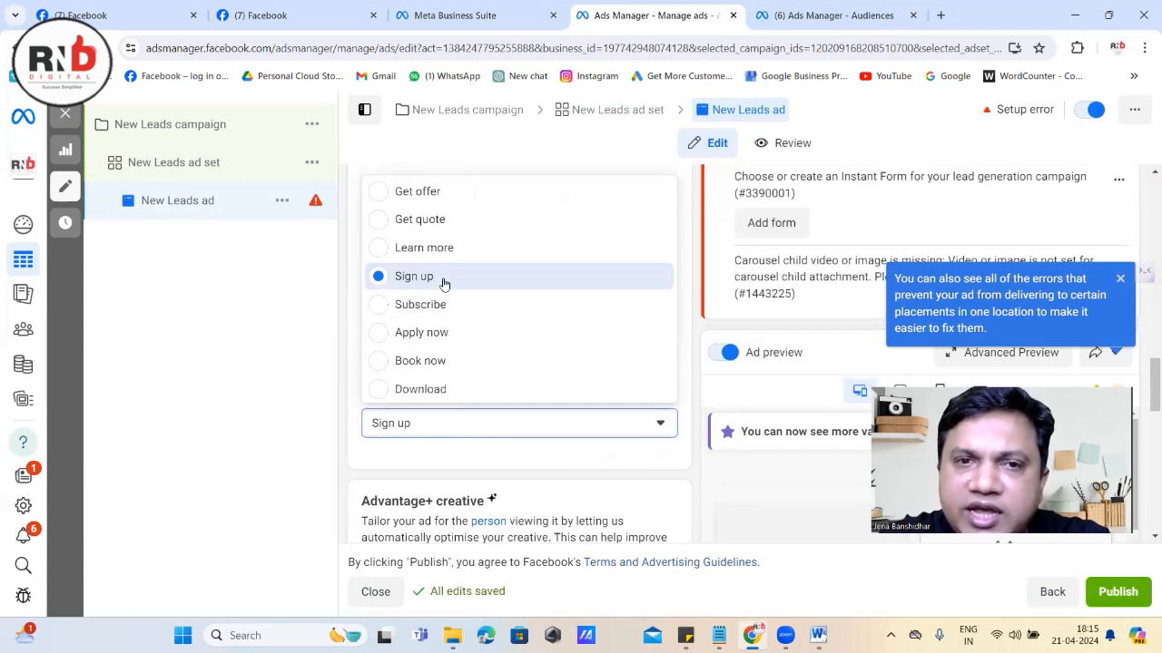
pyautogui.click(349, 329)
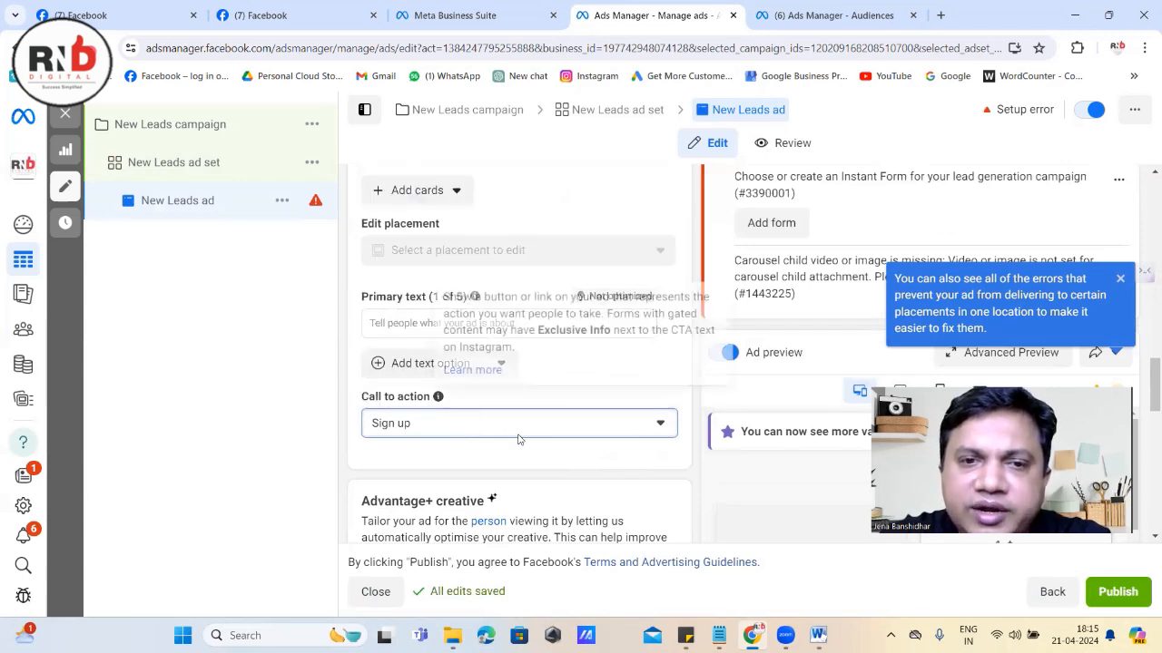
# Examine the ad's Instant form and Tracking sections, including CRM events and URL parameters
pyautogui.scroll(-3, 517, 421)
pyautogui.scroll(-3, 517, 420)
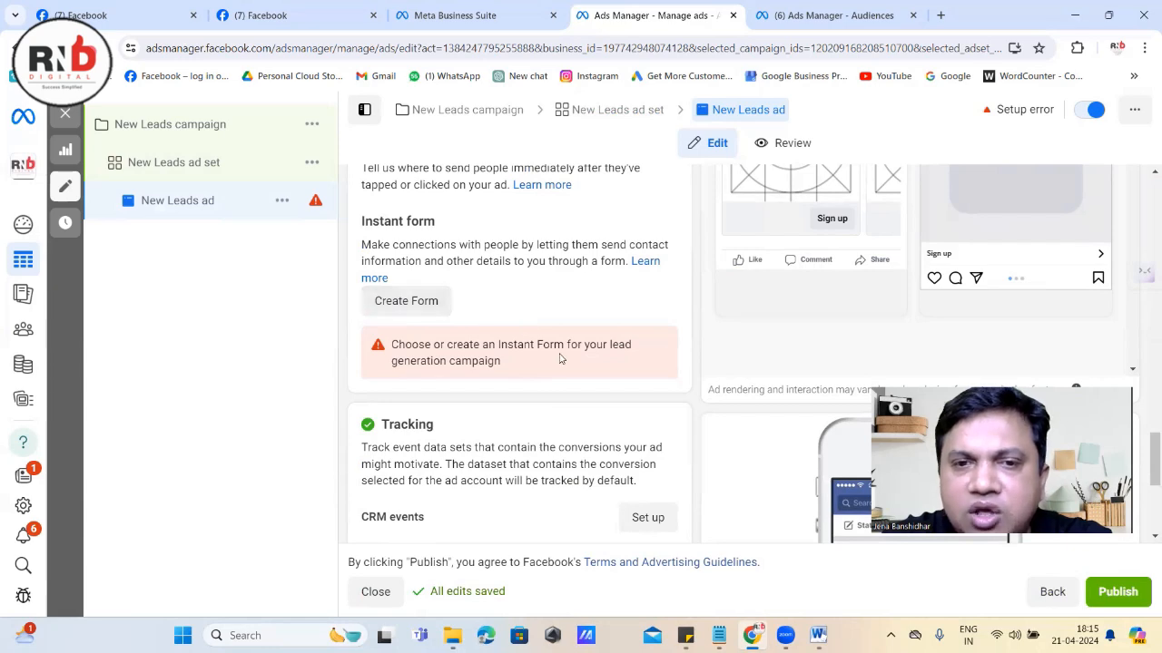
pyautogui.scroll(-3, 560, 359)
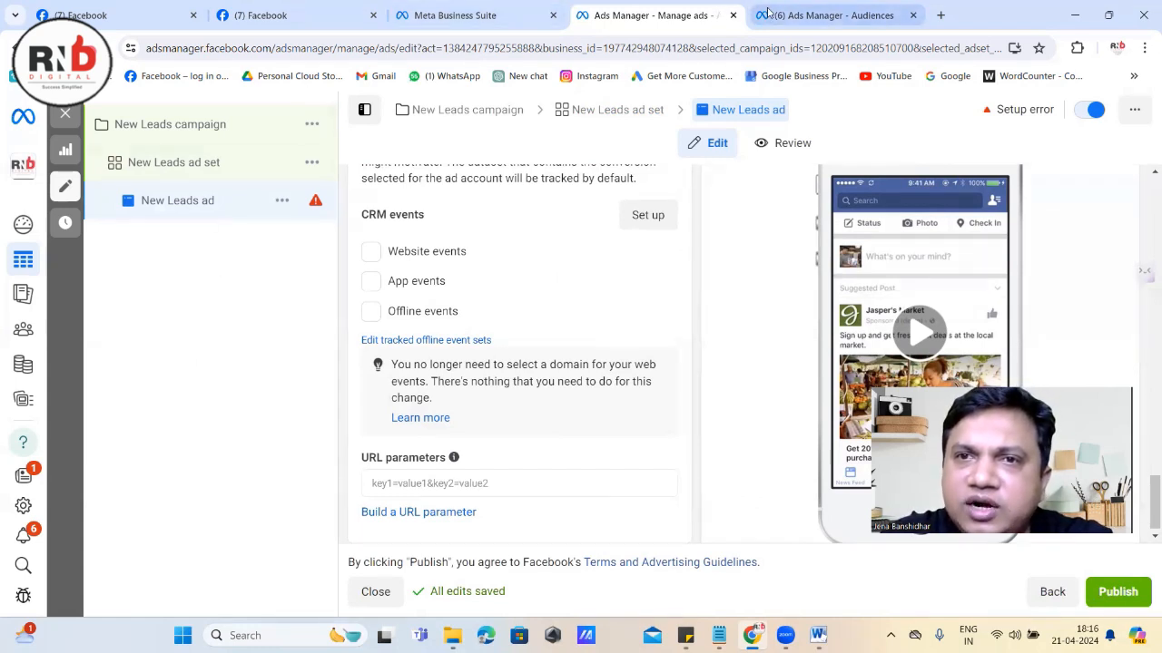
# Discard the unfinished saved audience form and close the Audiences page
pyautogui.click(853, 18)
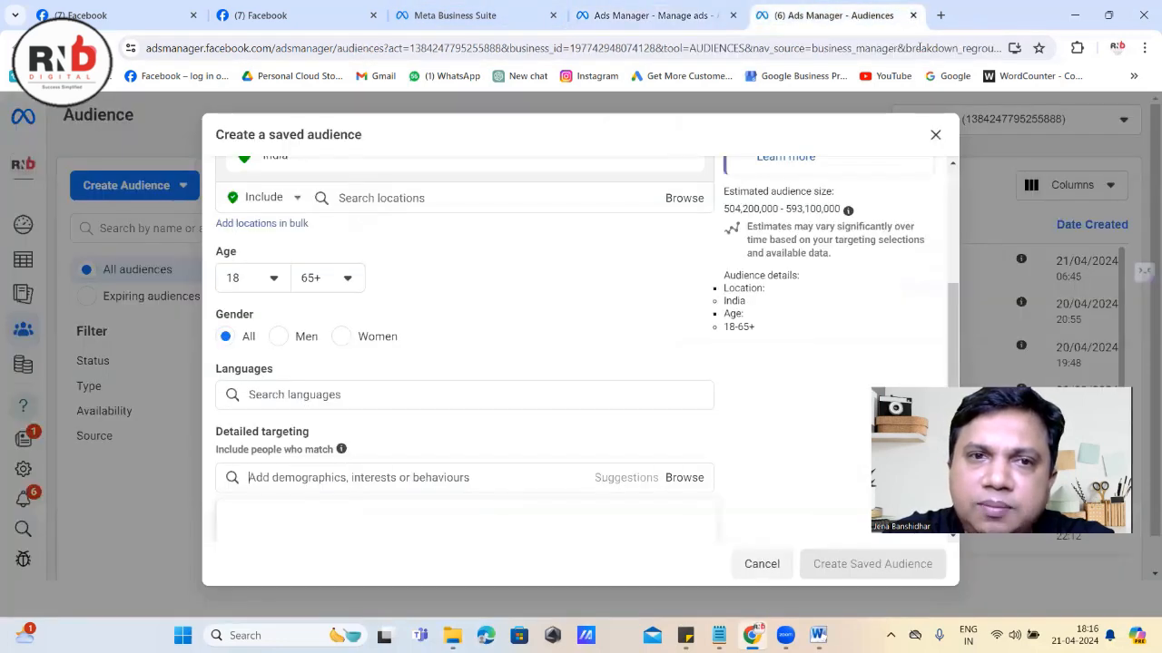
pyautogui.click(935, 133)
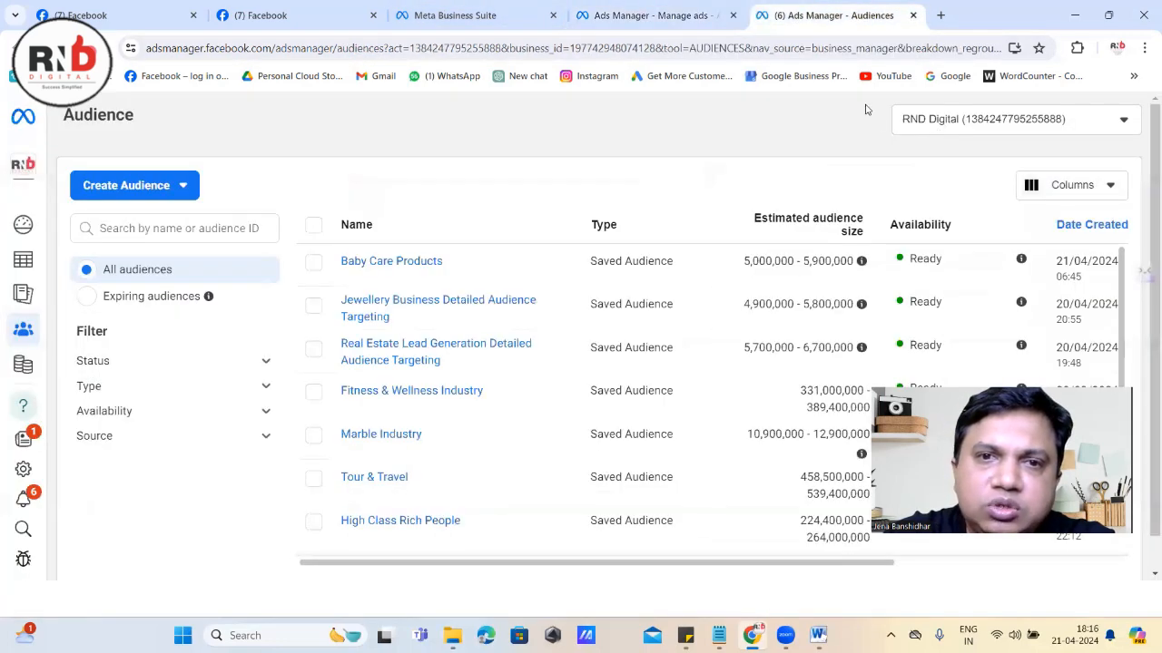
pyautogui.click(912, 15)
# Open Audiences in a new browser tab from the Meta Business Suite tools and switch to it
pyautogui.click(536, 18)
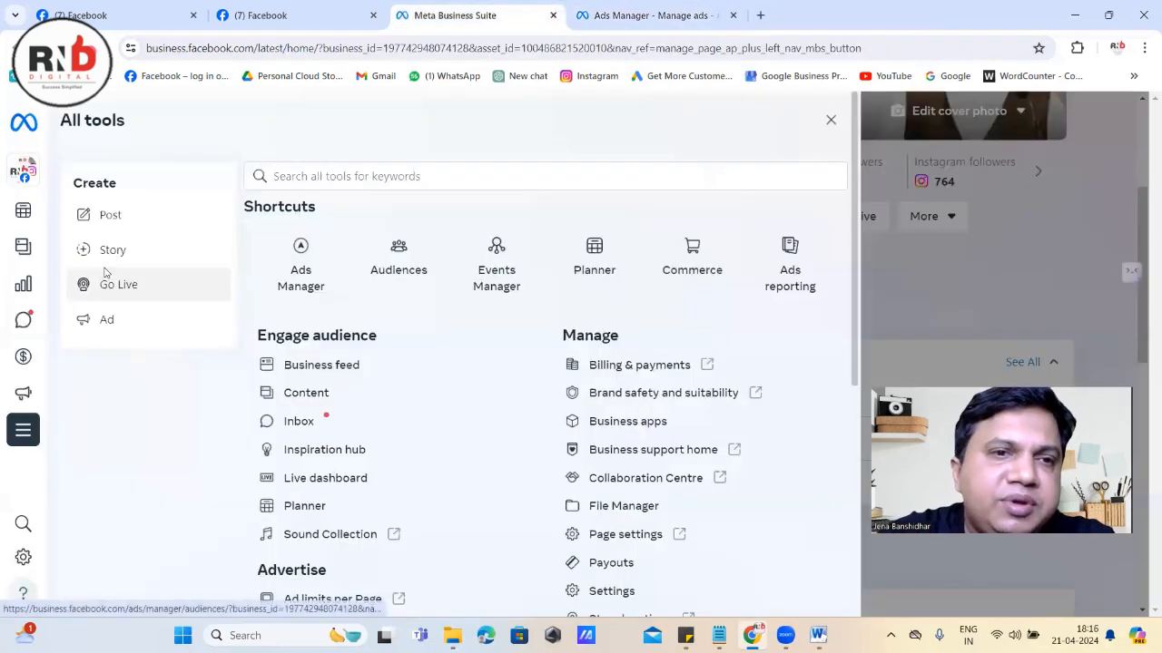
pyautogui.moveTo(23, 517)
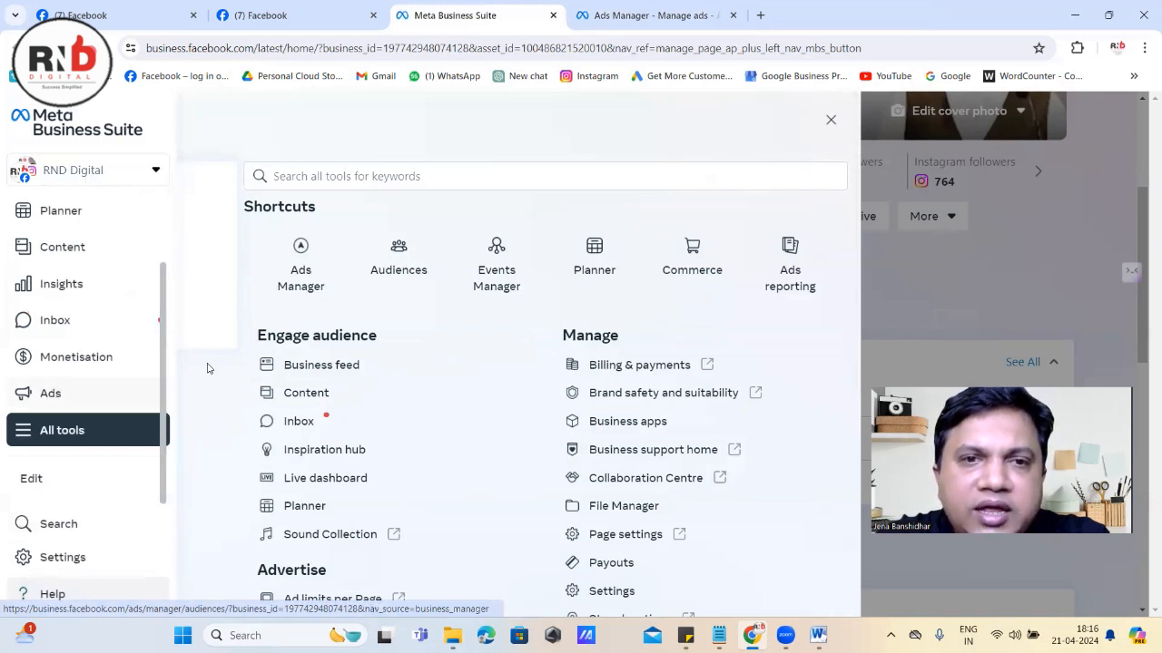
pyautogui.rightClick(398, 259)
pyautogui.click(445, 271)
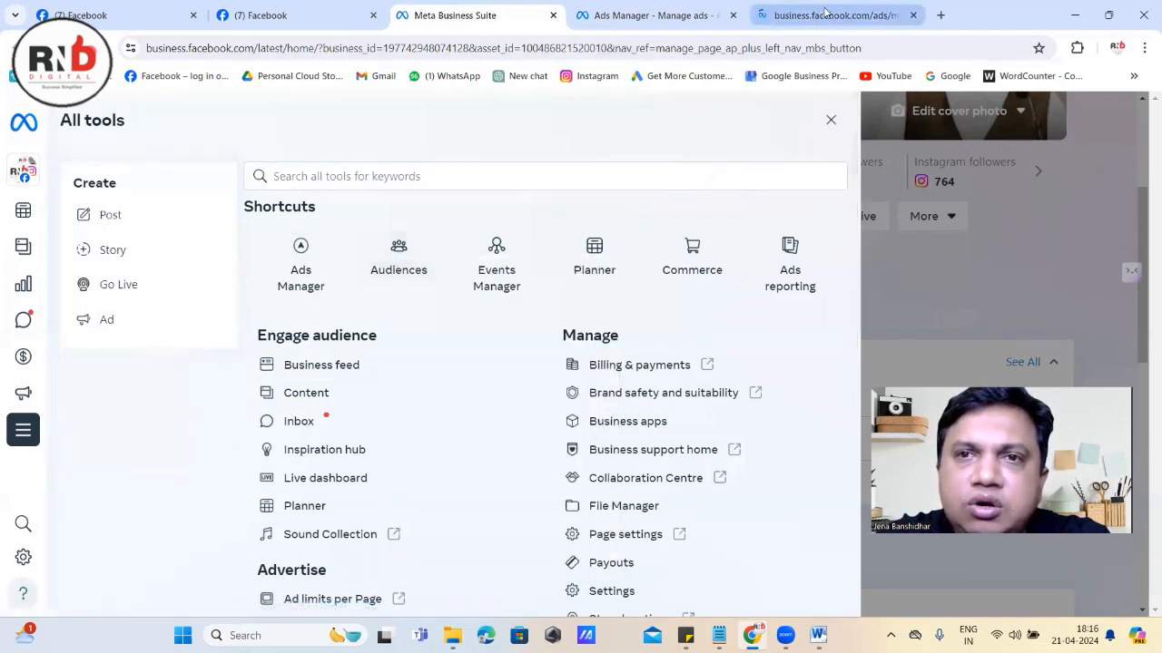
pyautogui.click(824, 13)
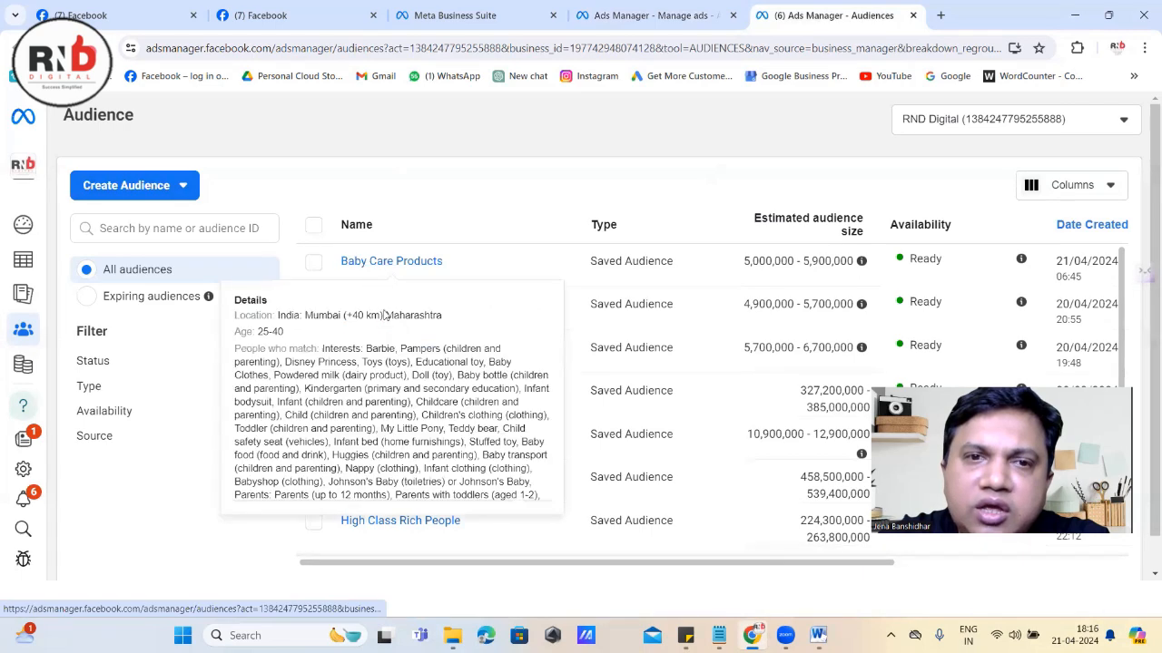
# Examine the targeting details of the Real Estate Lead Generation Detailed Audience Targeting saved audience
pyautogui.moveTo(395, 356)
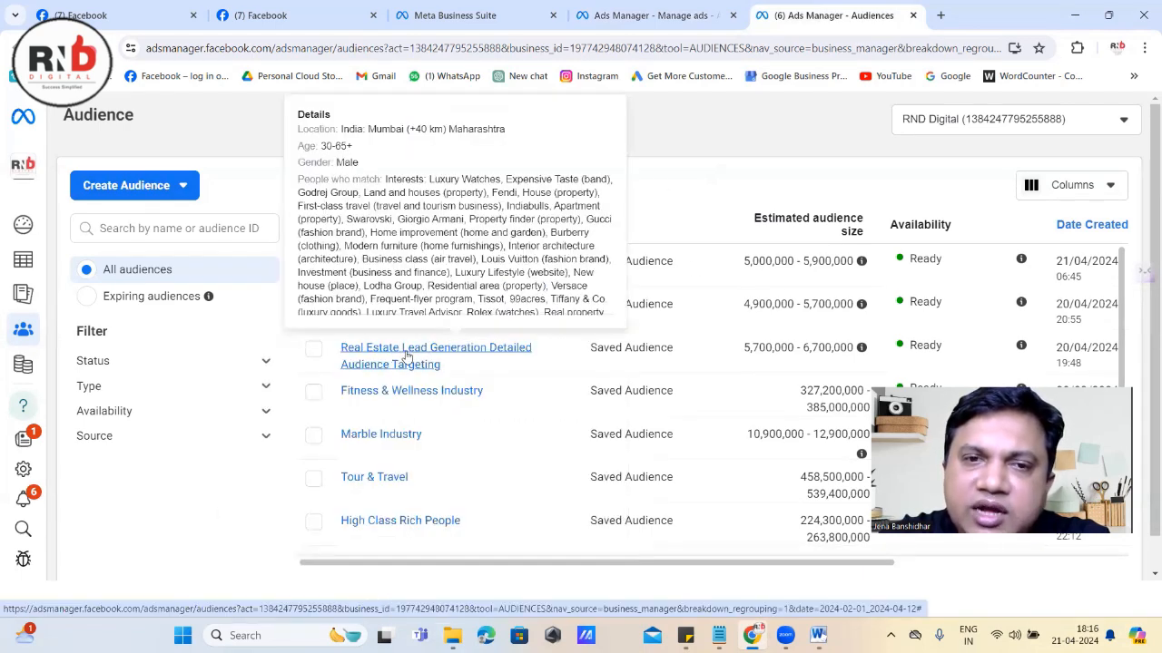
pyautogui.scroll(-3, 430, 277)
pyautogui.scroll(3, 430, 277)
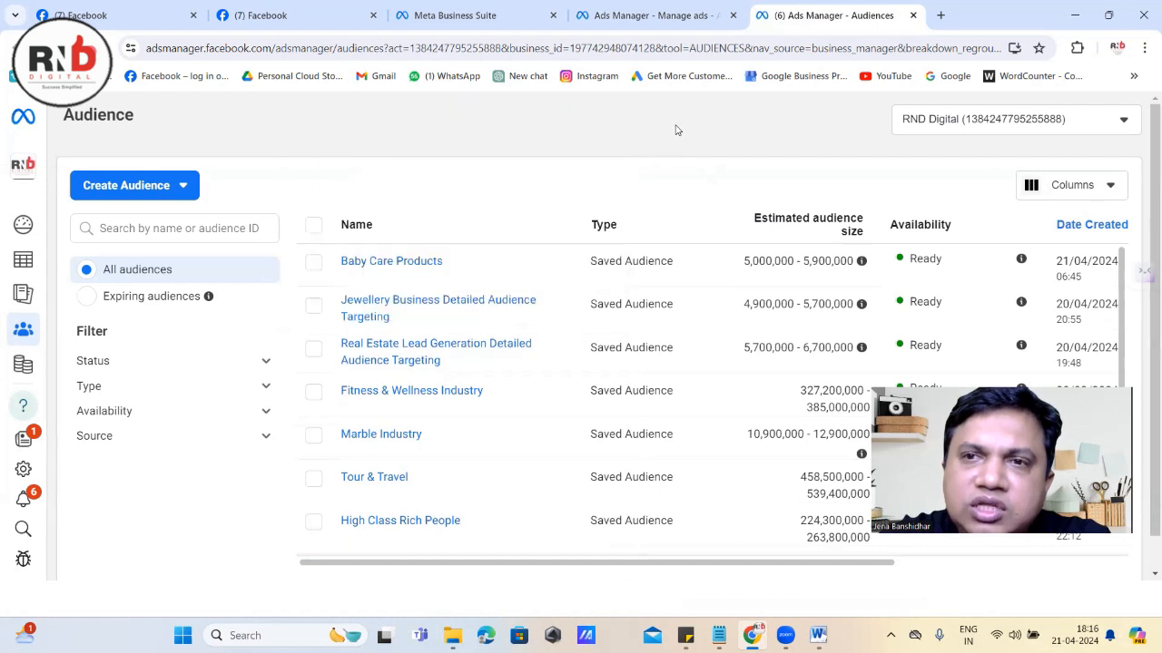
# Start a new saved audience and review its name, location, age, gender, language and detailed targeting fields
pyautogui.click(118, 185)
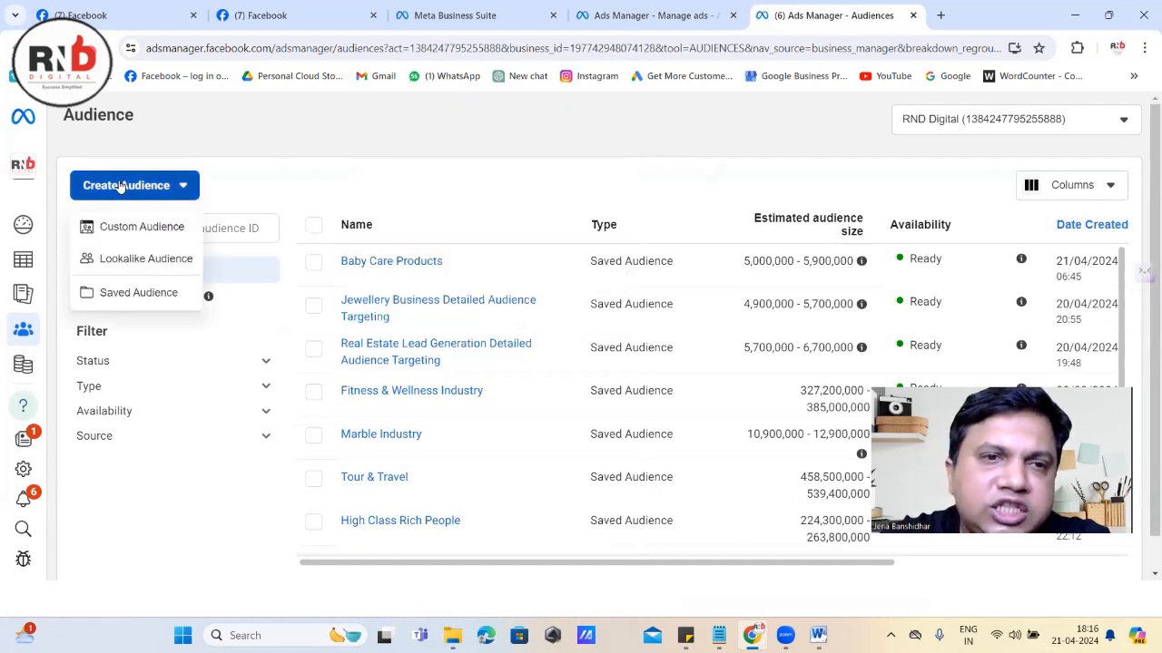
pyautogui.click(128, 300)
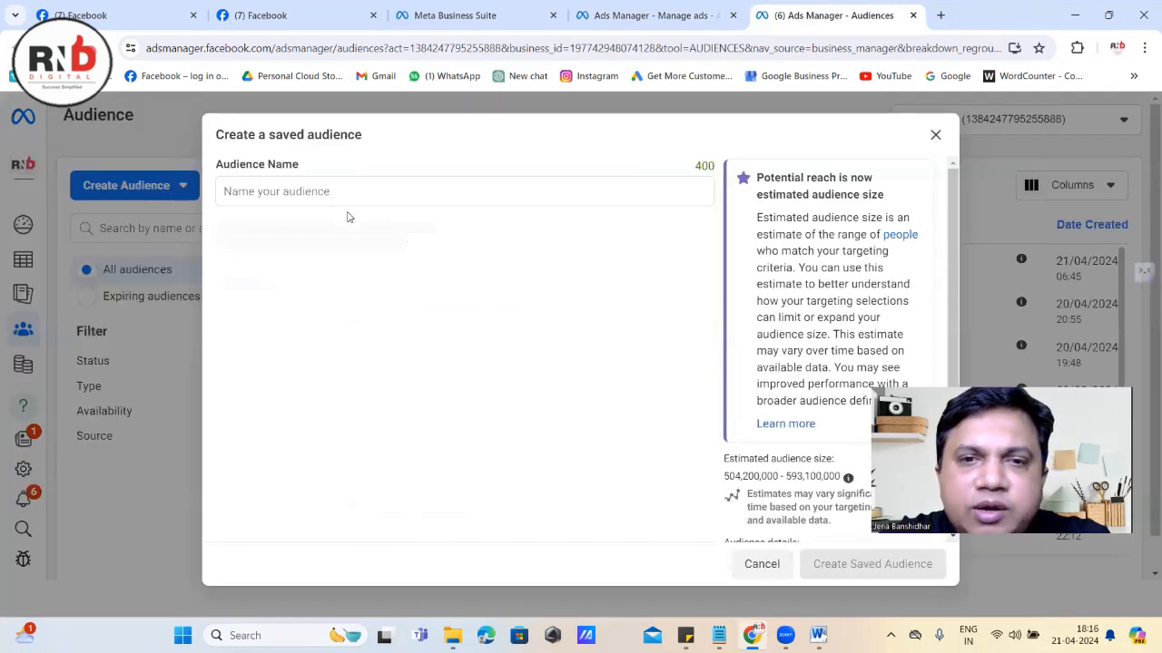
pyautogui.click(311, 190)
pyautogui.scroll(-2, 291, 236)
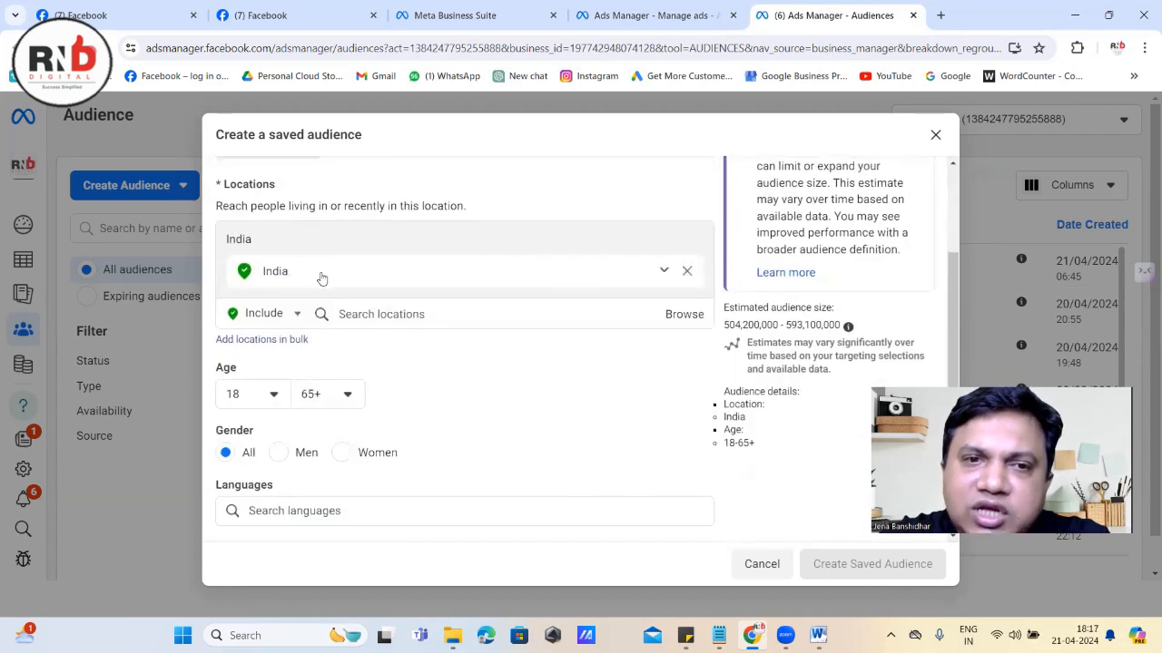
pyautogui.scroll(-1, 340, 272)
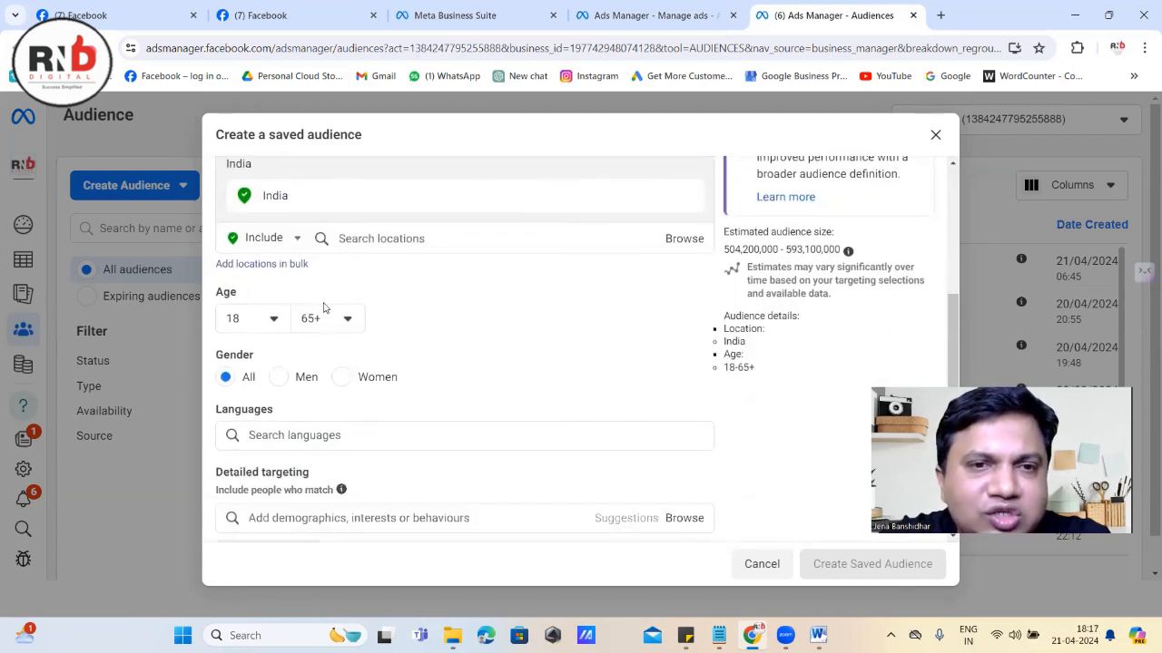
pyautogui.scroll(-1, 317, 309)
pyautogui.moveTo(261, 314)
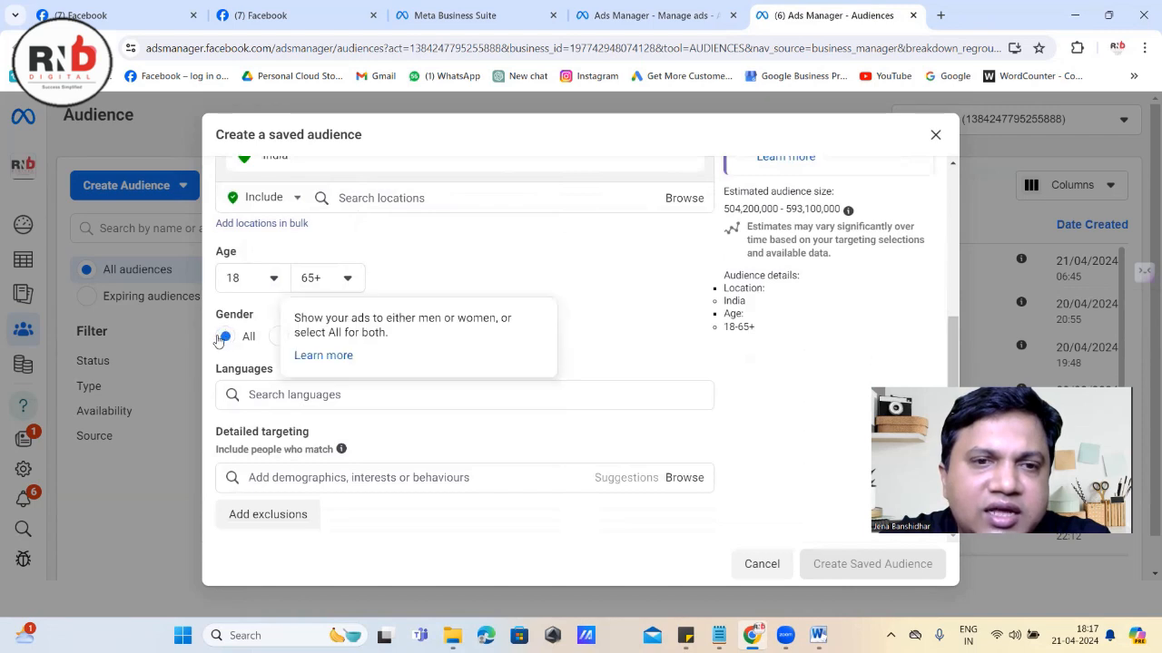
pyautogui.click(362, 475)
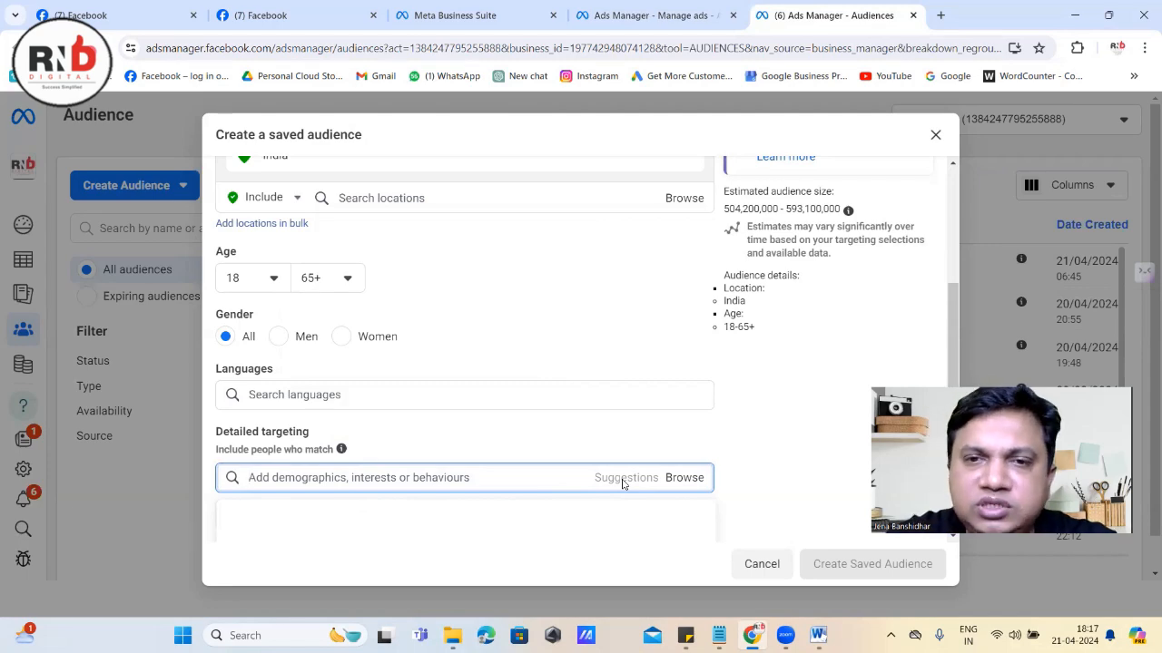
# Switch to the Word targeting document and review the Properties Related, Interior architecture and Luxury Brand interest lists, selecting each heading
pyautogui.click(818, 635)
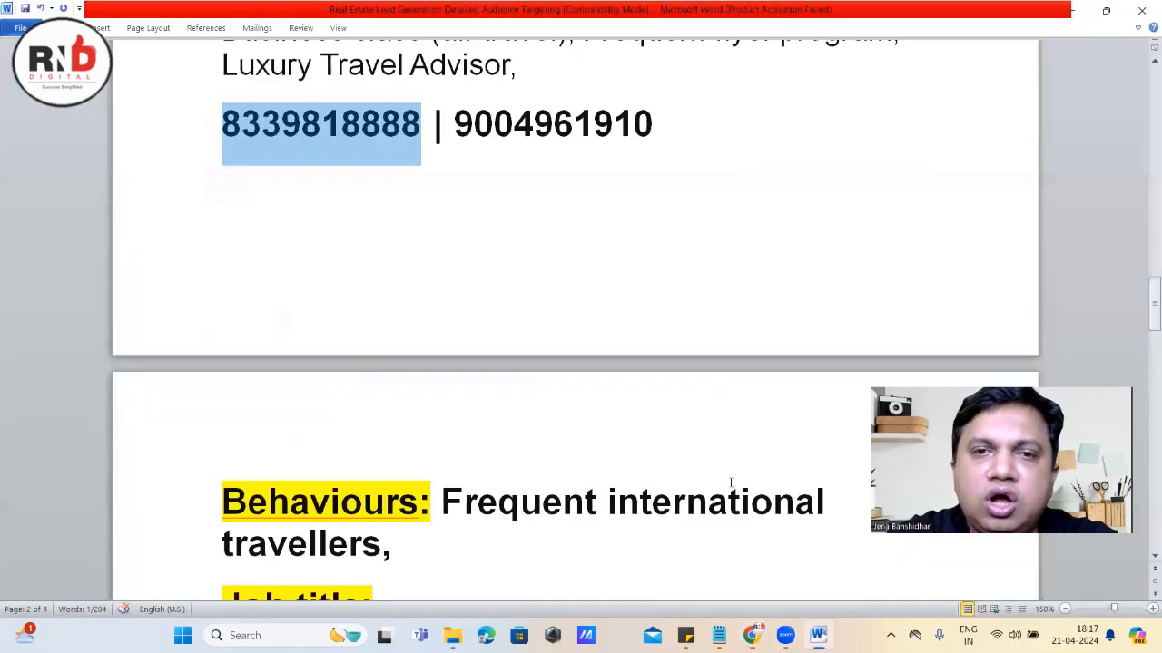
pyautogui.scroll(9, 581, 326)
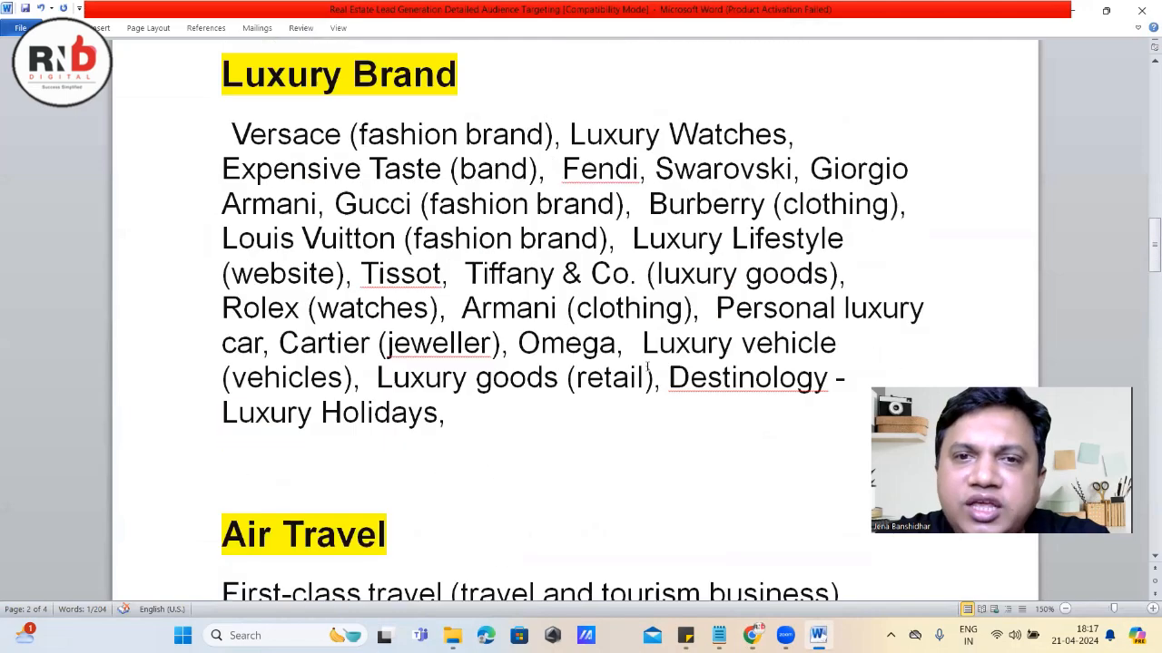
pyautogui.scroll(8, 307, 251)
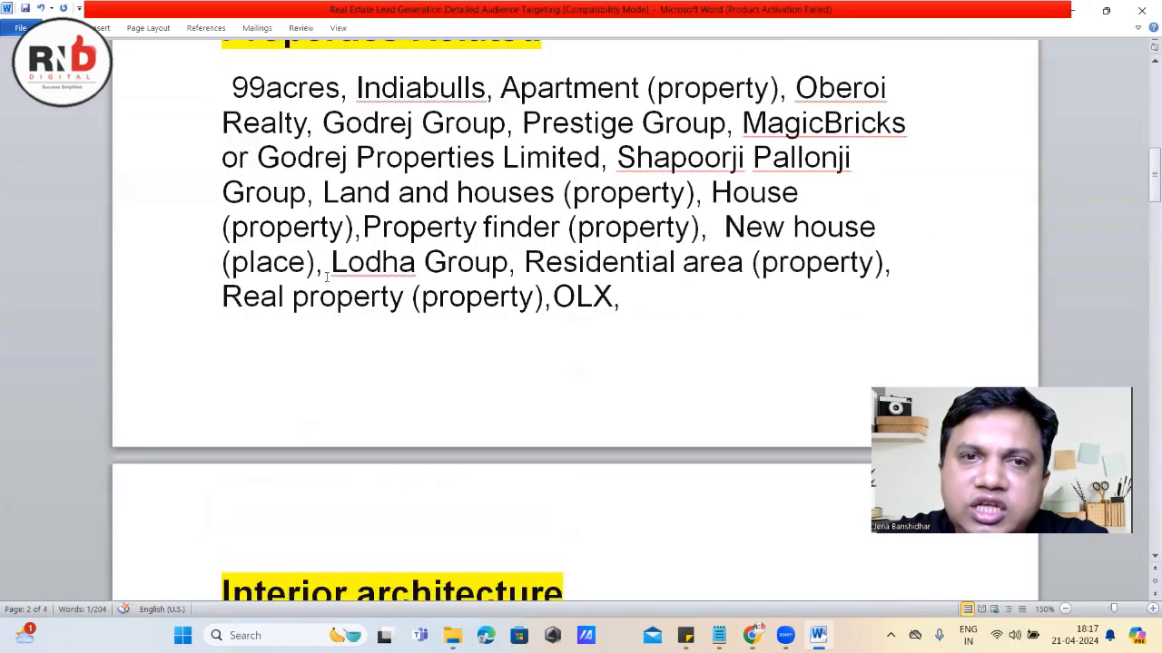
pyautogui.moveTo(224, 304); pyautogui.dragTo(473, 292)
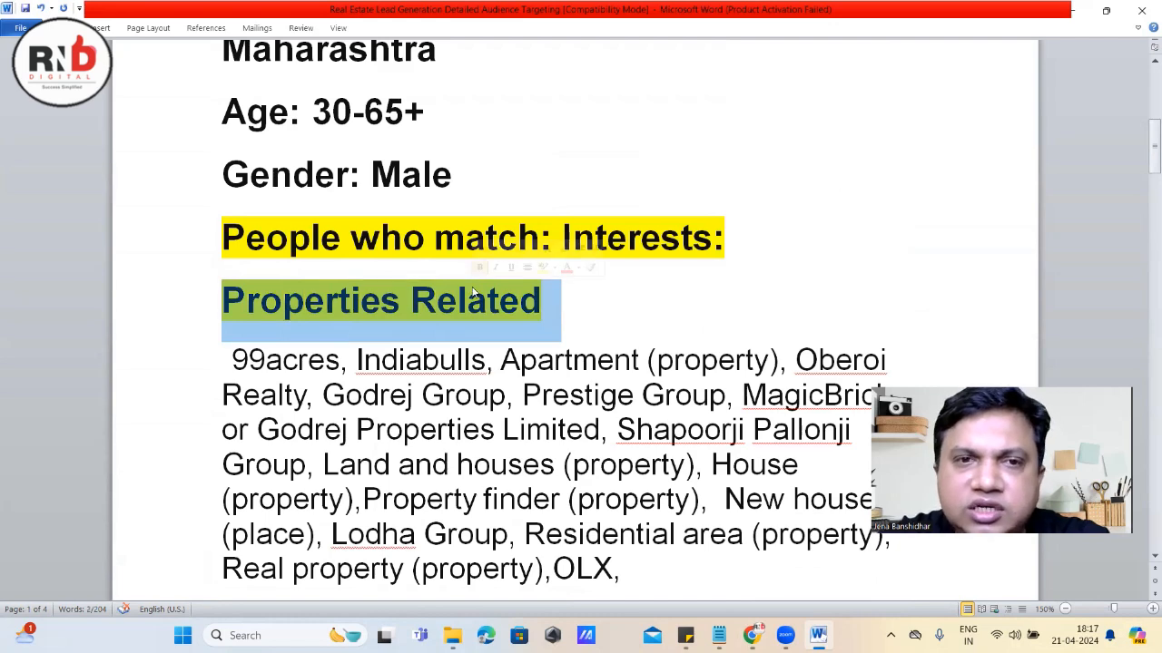
pyautogui.scroll(-6, 473, 293)
pyautogui.moveTo(217, 273); pyautogui.dragTo(445, 258)
pyautogui.scroll(-3, 445, 257)
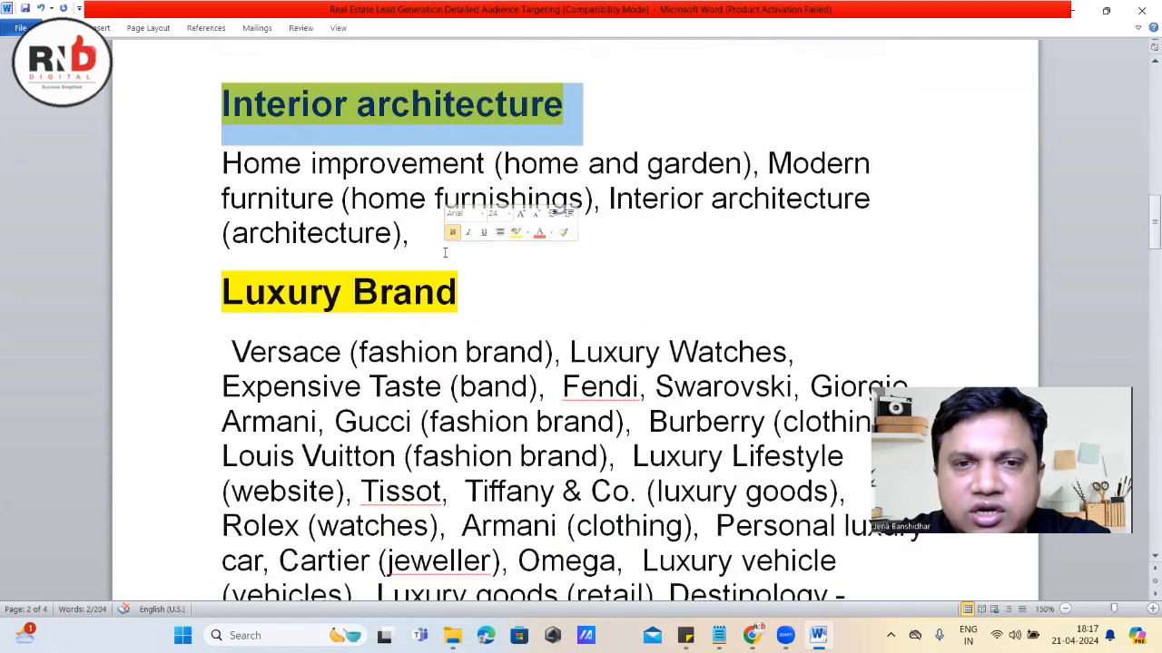
pyautogui.moveTo(222, 291); pyautogui.dragTo(434, 271)
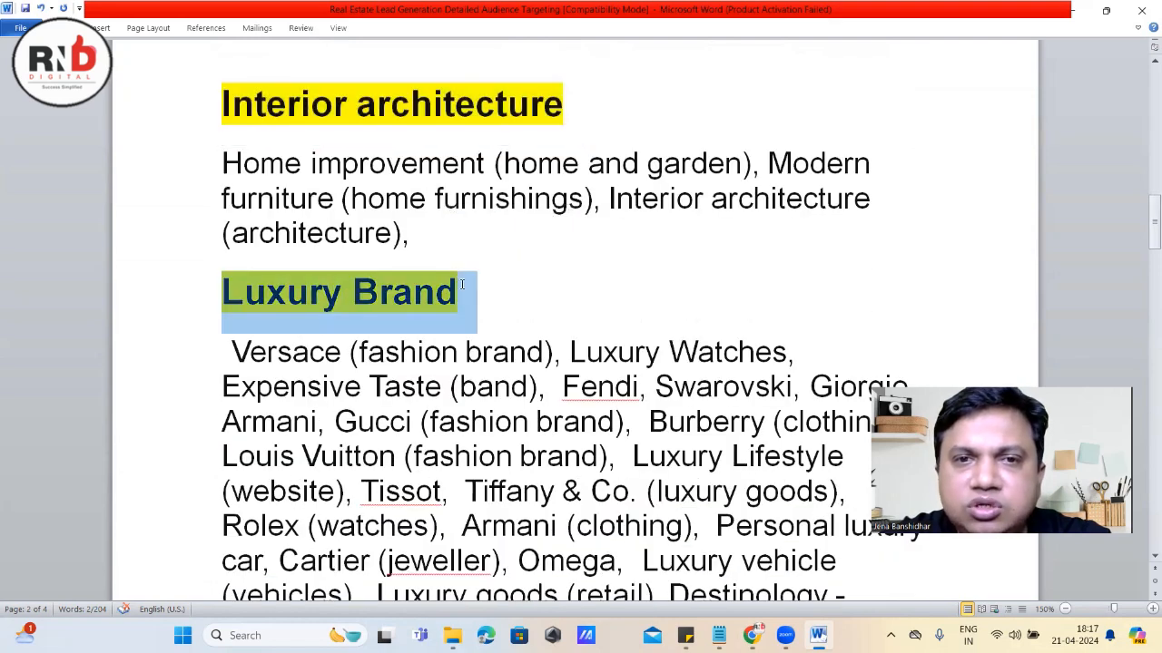
# Review the document's Air Travel, Behaviours and Job title targeting sections, selecting their headings
pyautogui.scroll(-9, 551, 340)
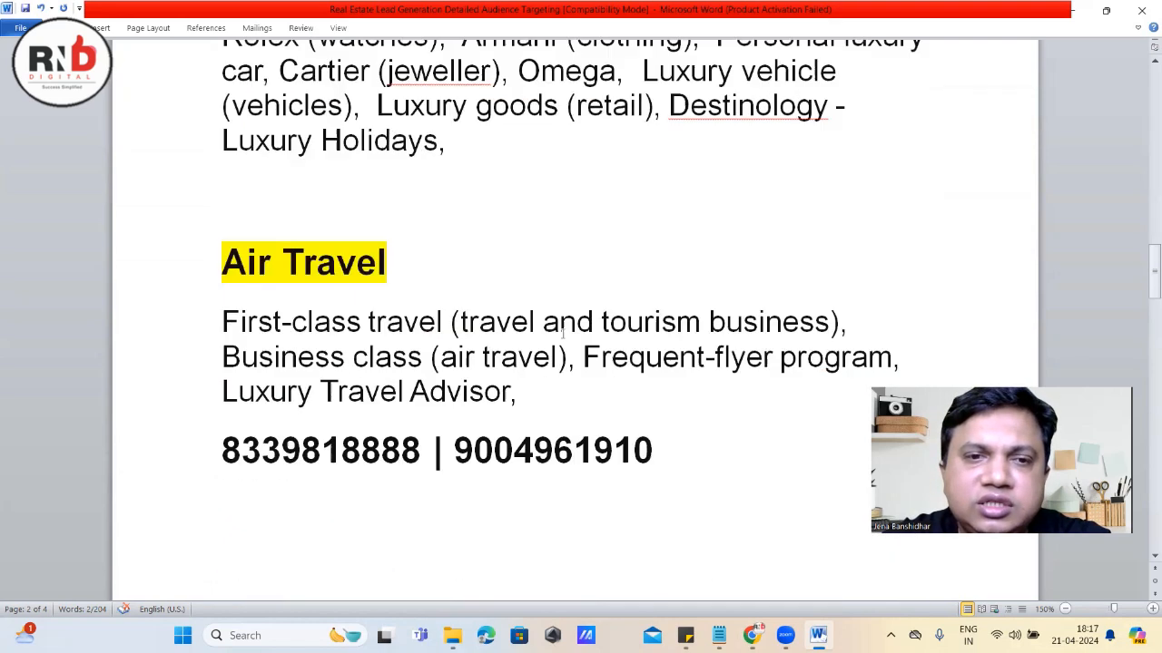
pyautogui.moveTo(222, 263); pyautogui.dragTo(351, 255)
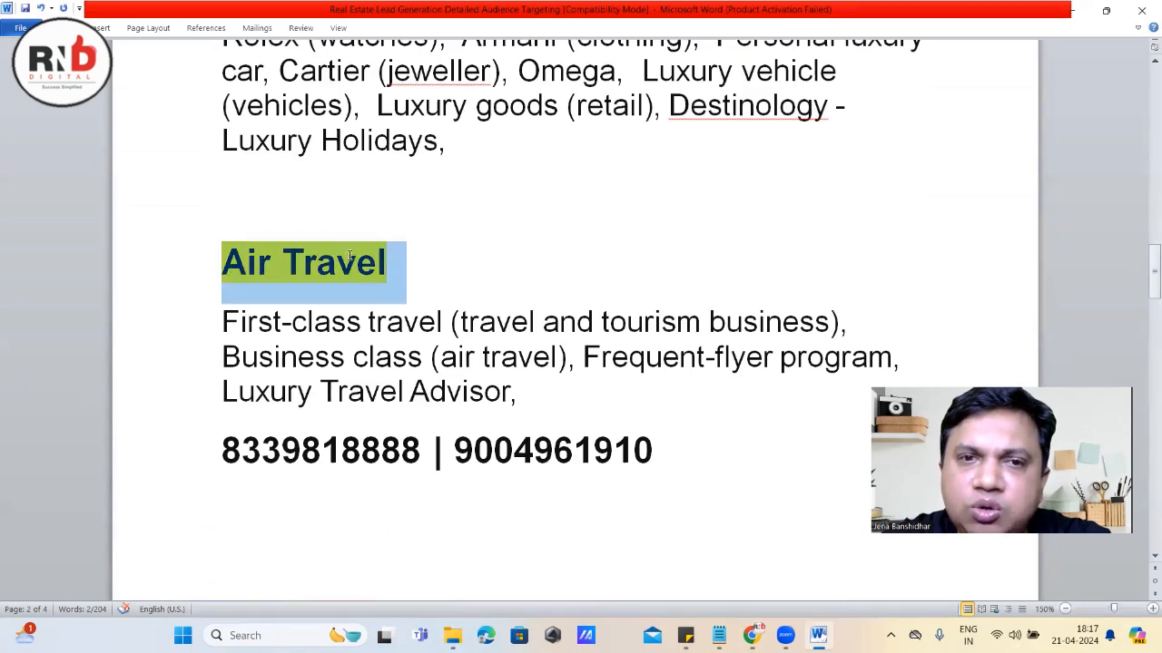
pyautogui.scroll(-5, 570, 303)
pyautogui.scroll(-6, 570, 303)
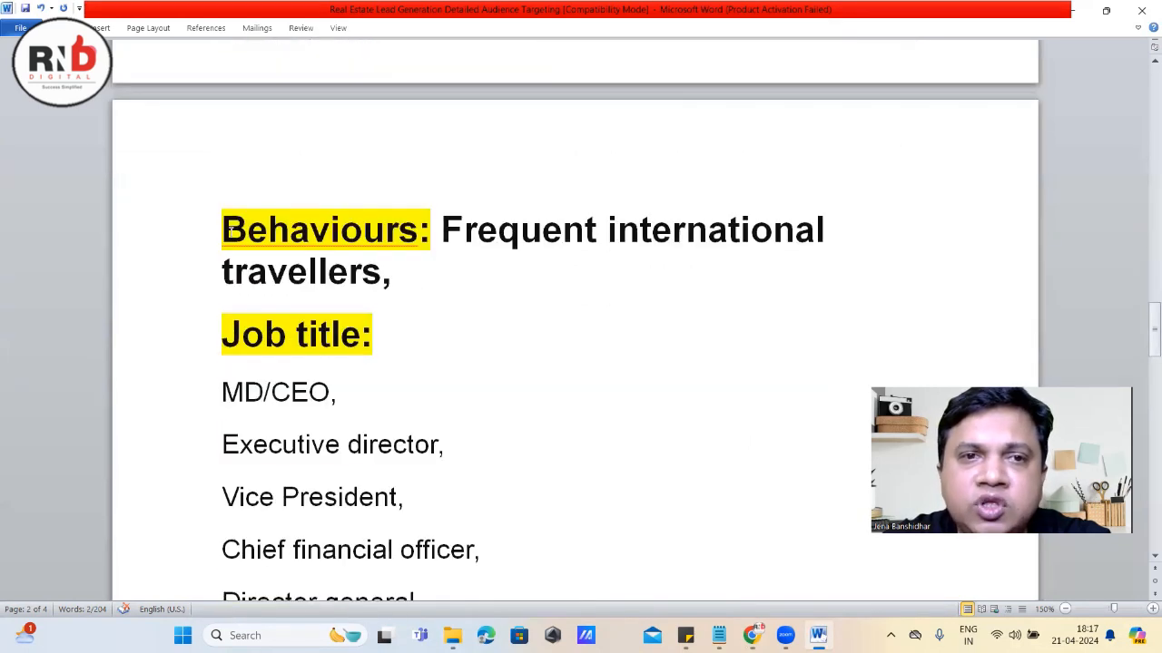
pyautogui.moveTo(223, 229); pyautogui.dragTo(454, 367)
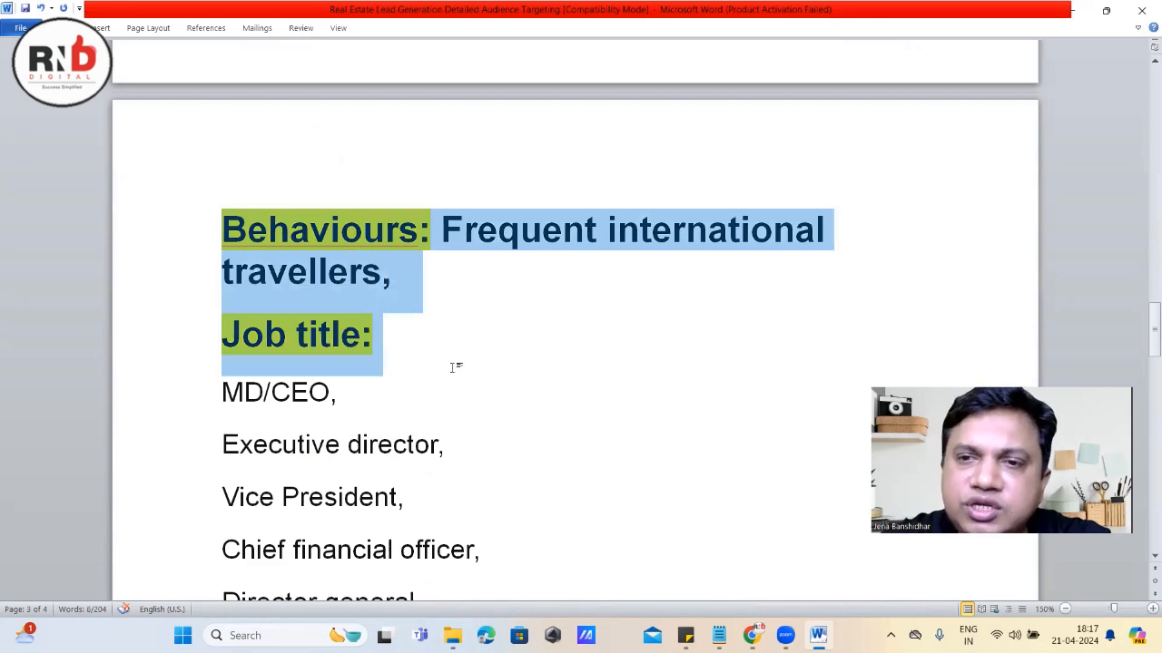
# Select the line of contact phone numbers below the Air Travel list
pyautogui.scroll(11, 453, 367)
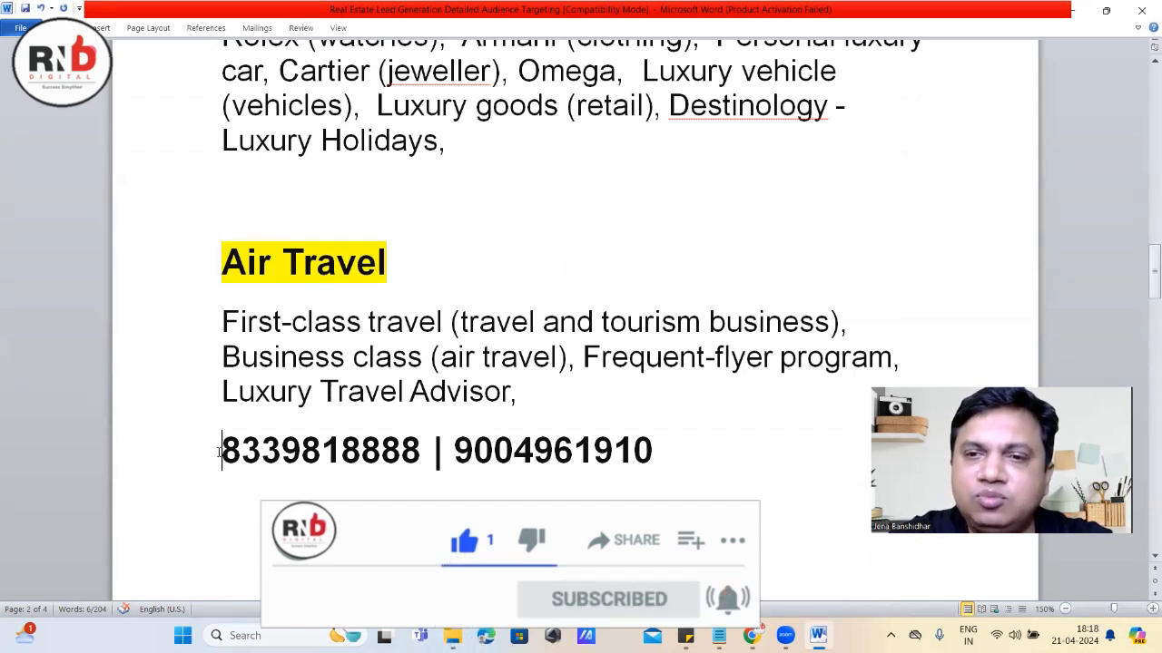
pyautogui.moveTo(219, 452); pyautogui.dragTo(489, 444)
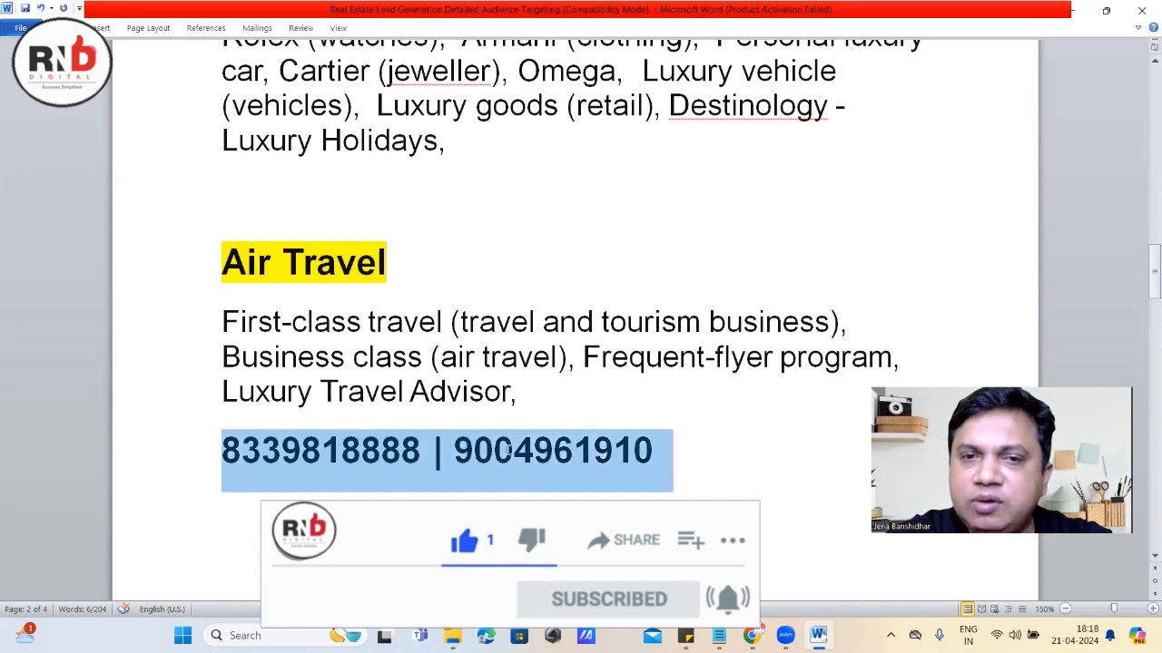
pyautogui.moveTo(590, 451); pyautogui.dragTo(590, 451)
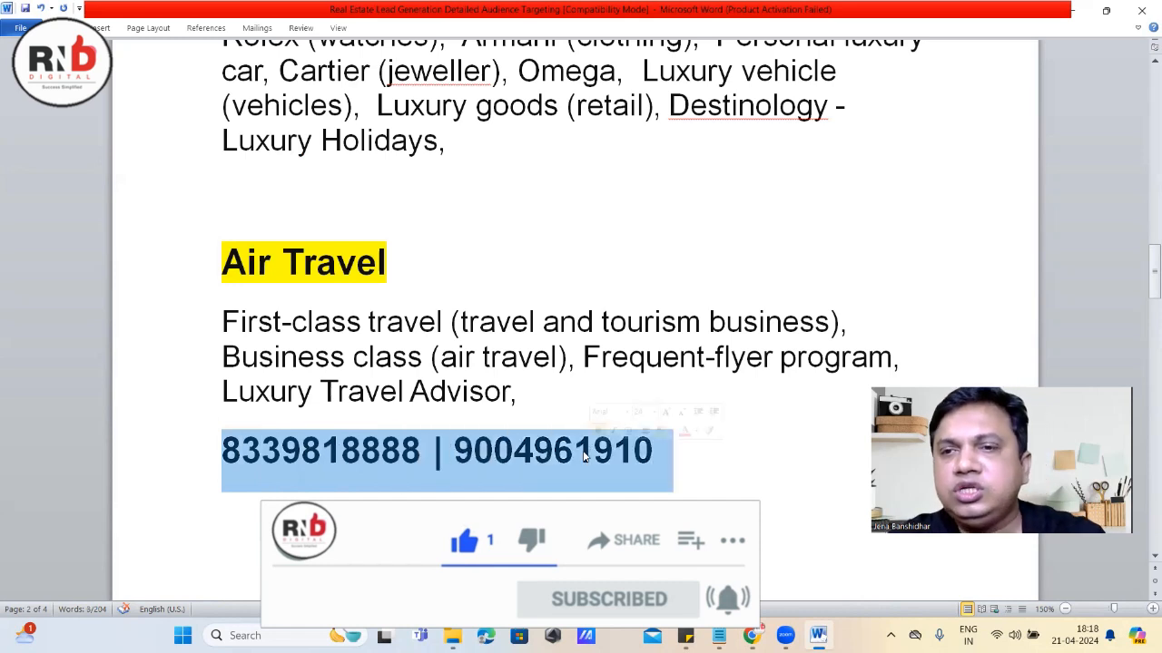